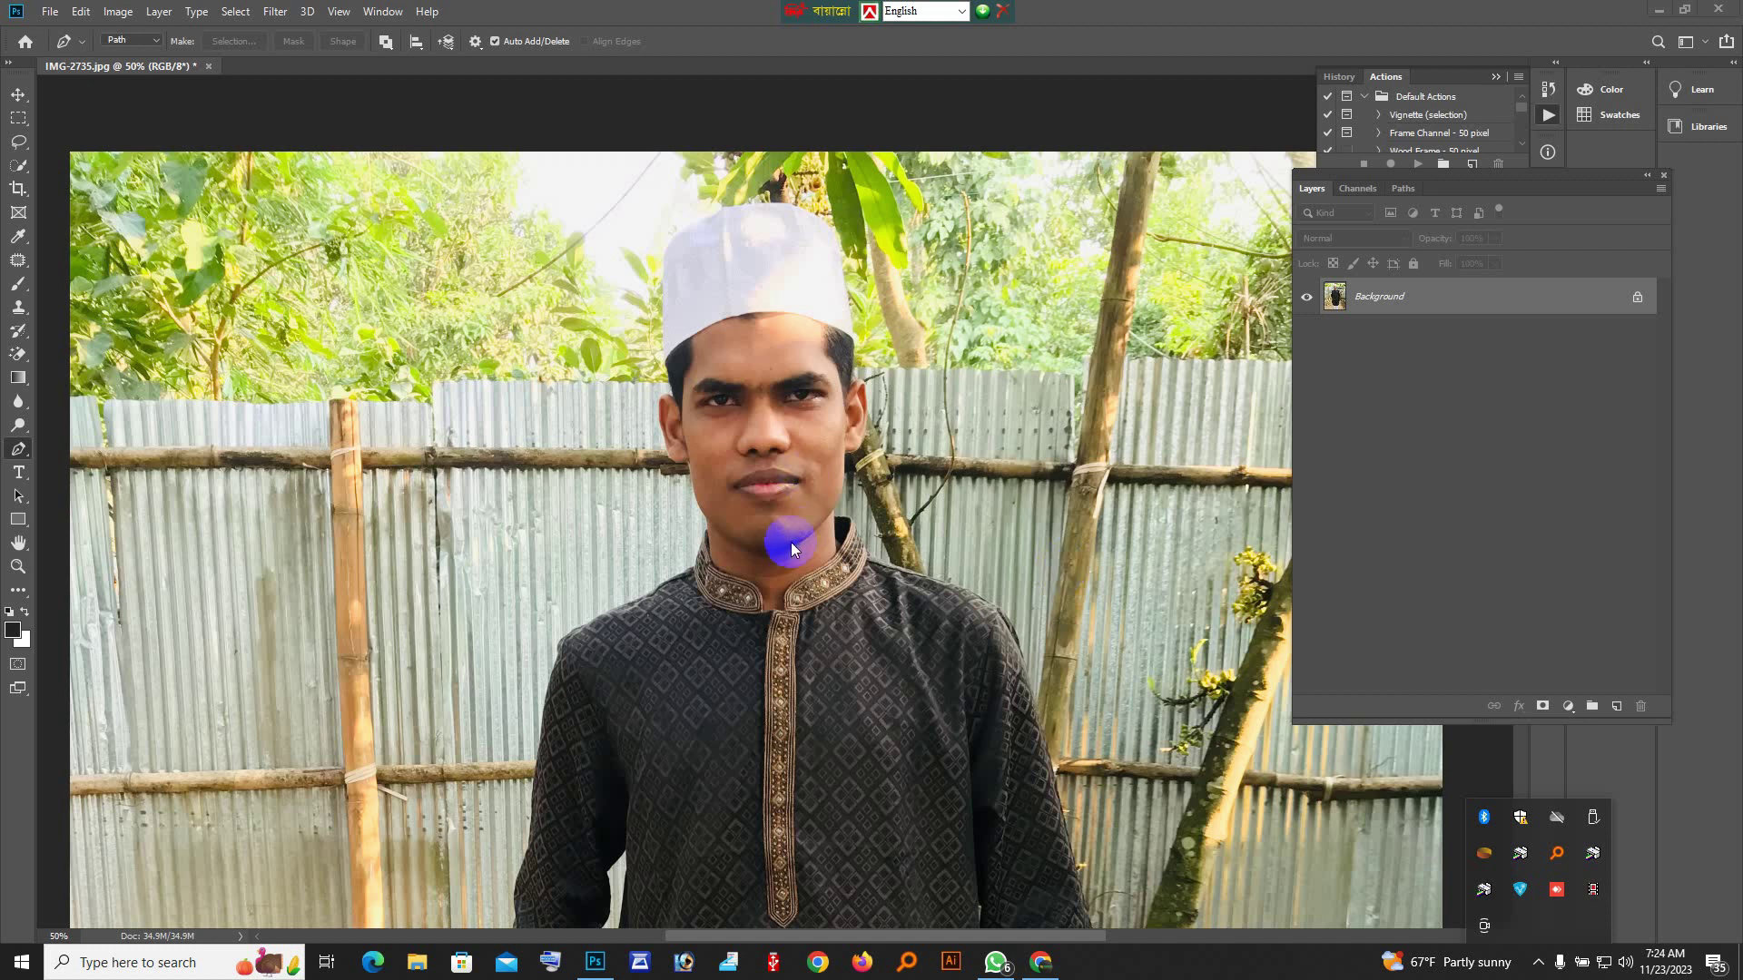
# Start a Pen path at the collar opening and trace anchor points up the inner edge of the left collar flap
pyautogui.scroll(5, 790, 540)
pyautogui.scroll(-3, 795, 554)
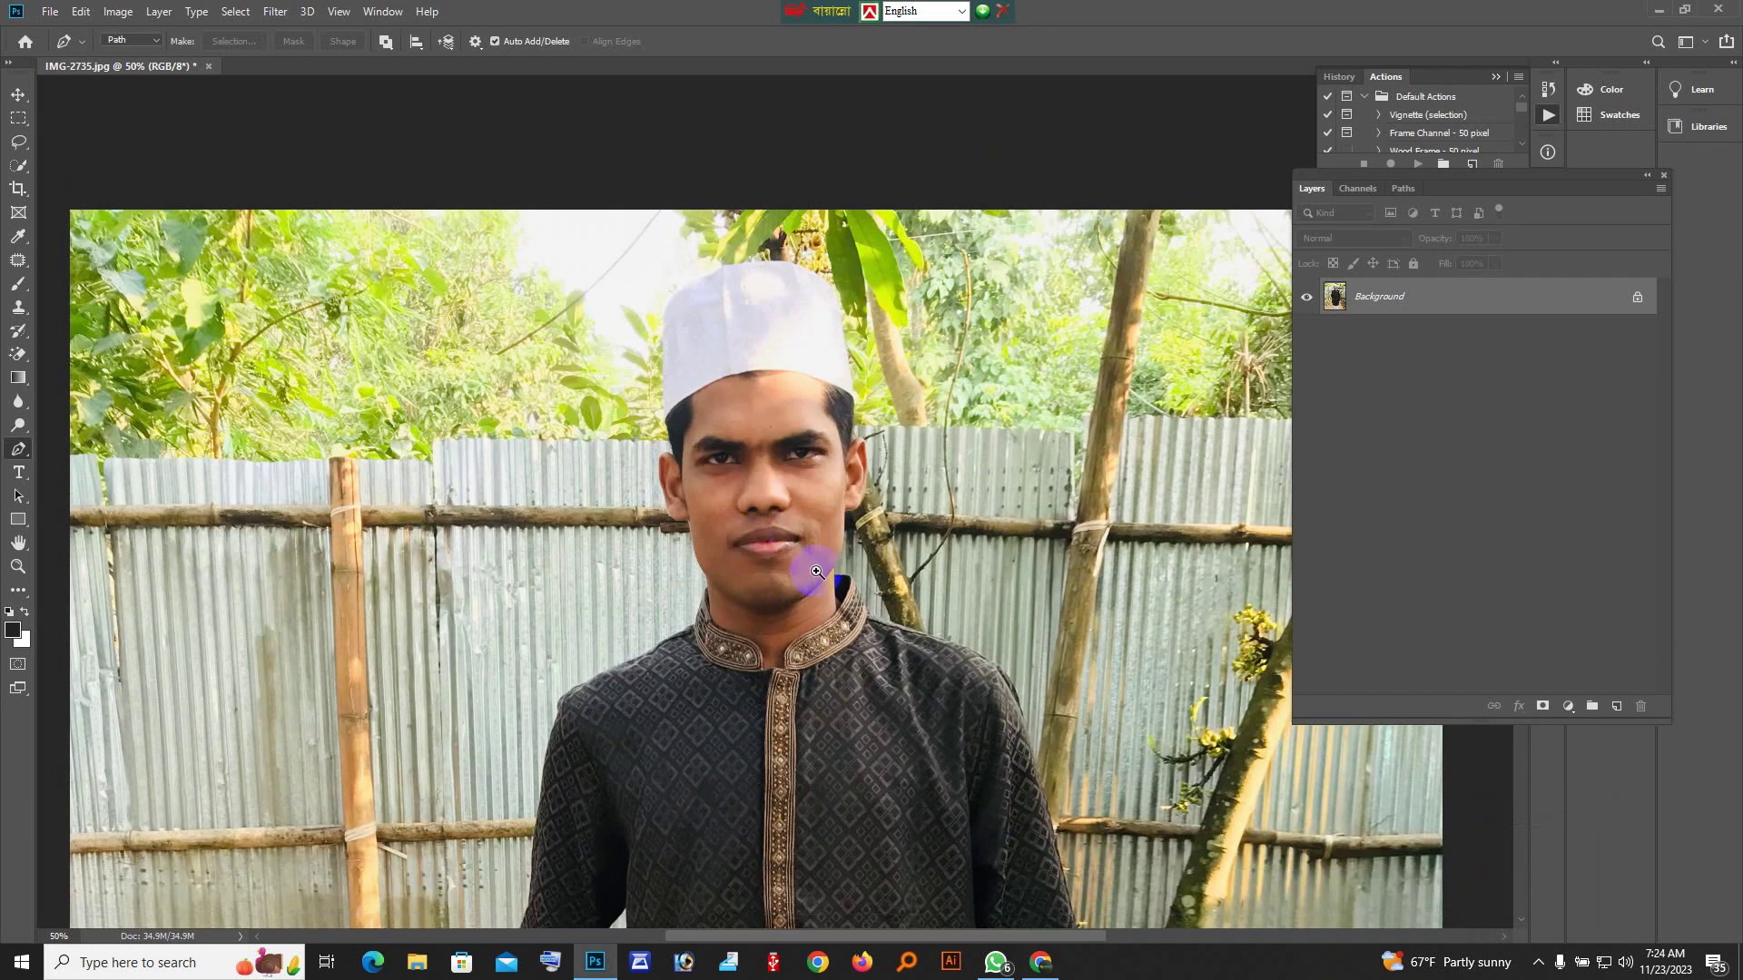
pyautogui.keyDown('ctrl'); pyautogui.click(804, 539); pyautogui.keyUp('ctrl')
pyautogui.keyDown('ctrl'); pyautogui.click(777, 652); pyautogui.keyUp('ctrl')
pyautogui.keyDown('ctrl'); pyautogui.click(763, 640); pyautogui.keyUp('ctrl')
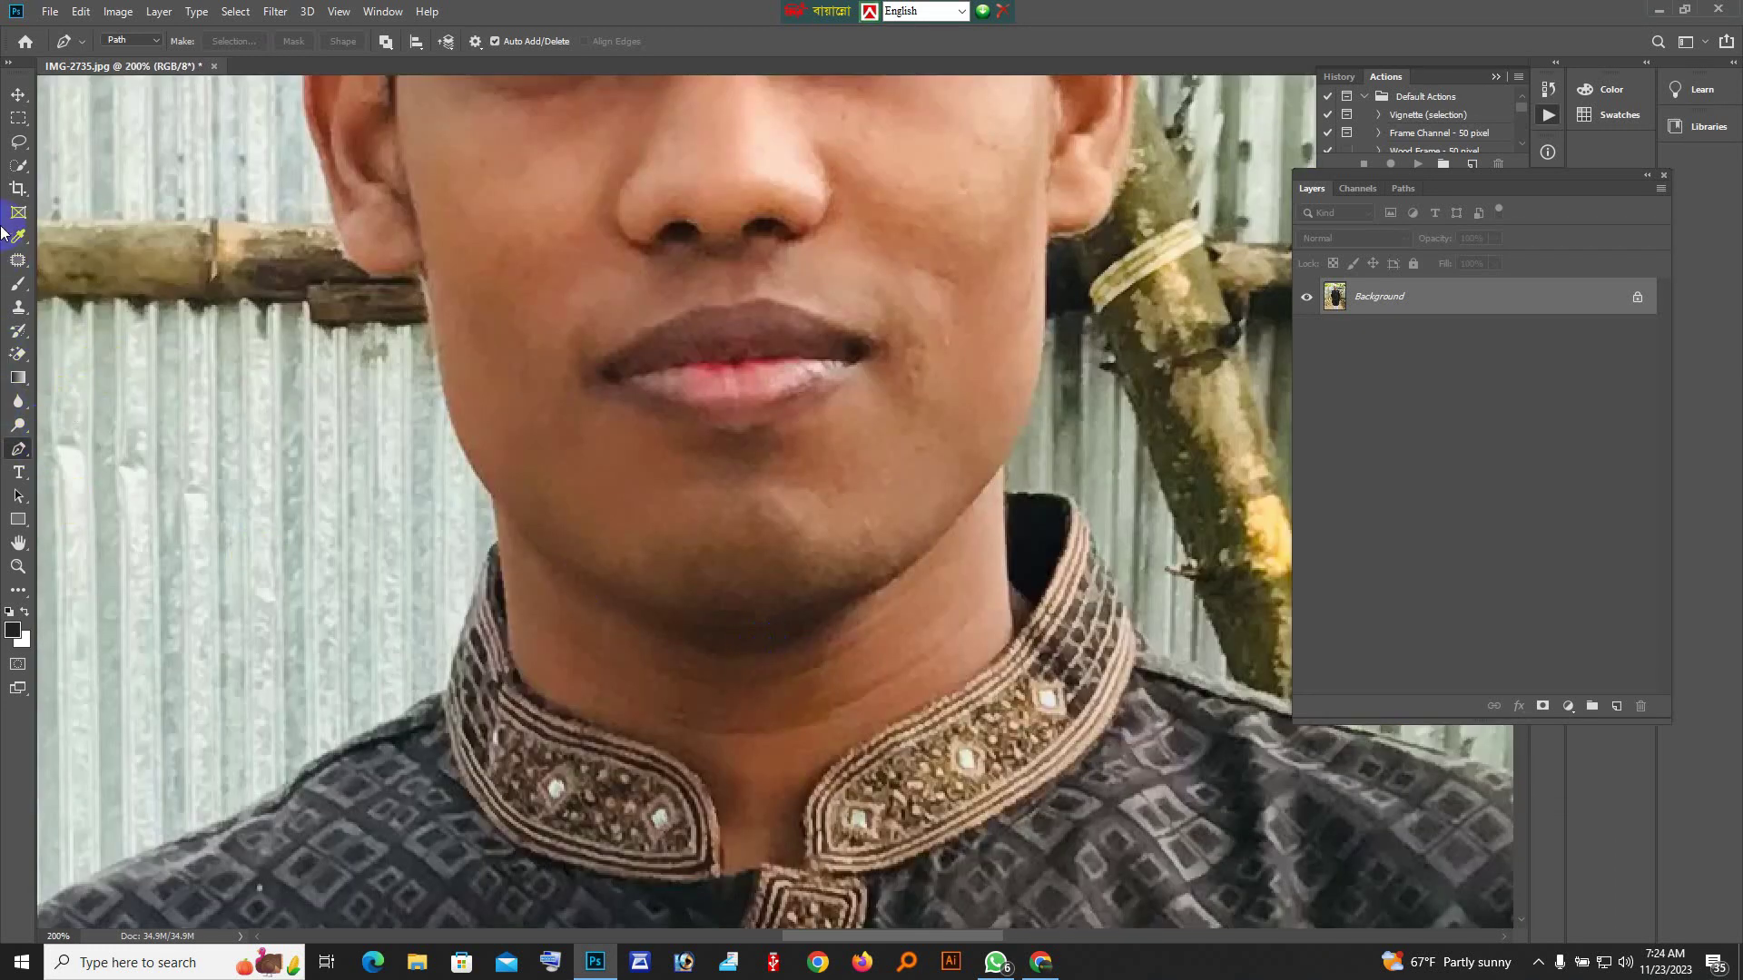
pyautogui.click(727, 888)
pyautogui.moveTo(727, 885); pyautogui.dragTo(726, 858)
pyautogui.click(724, 840)
pyautogui.click(716, 807)
pyautogui.click(704, 782)
pyautogui.click(680, 754)
# Continue the path along the left collar's inner edge and up the side of the neck to the jaw
pyautogui.click(627, 743)
pyautogui.click(542, 709)
pyautogui.click(517, 681)
pyautogui.click(502, 623)
pyautogui.click(504, 599)
pyautogui.click(502, 578)
pyautogui.click(492, 533)
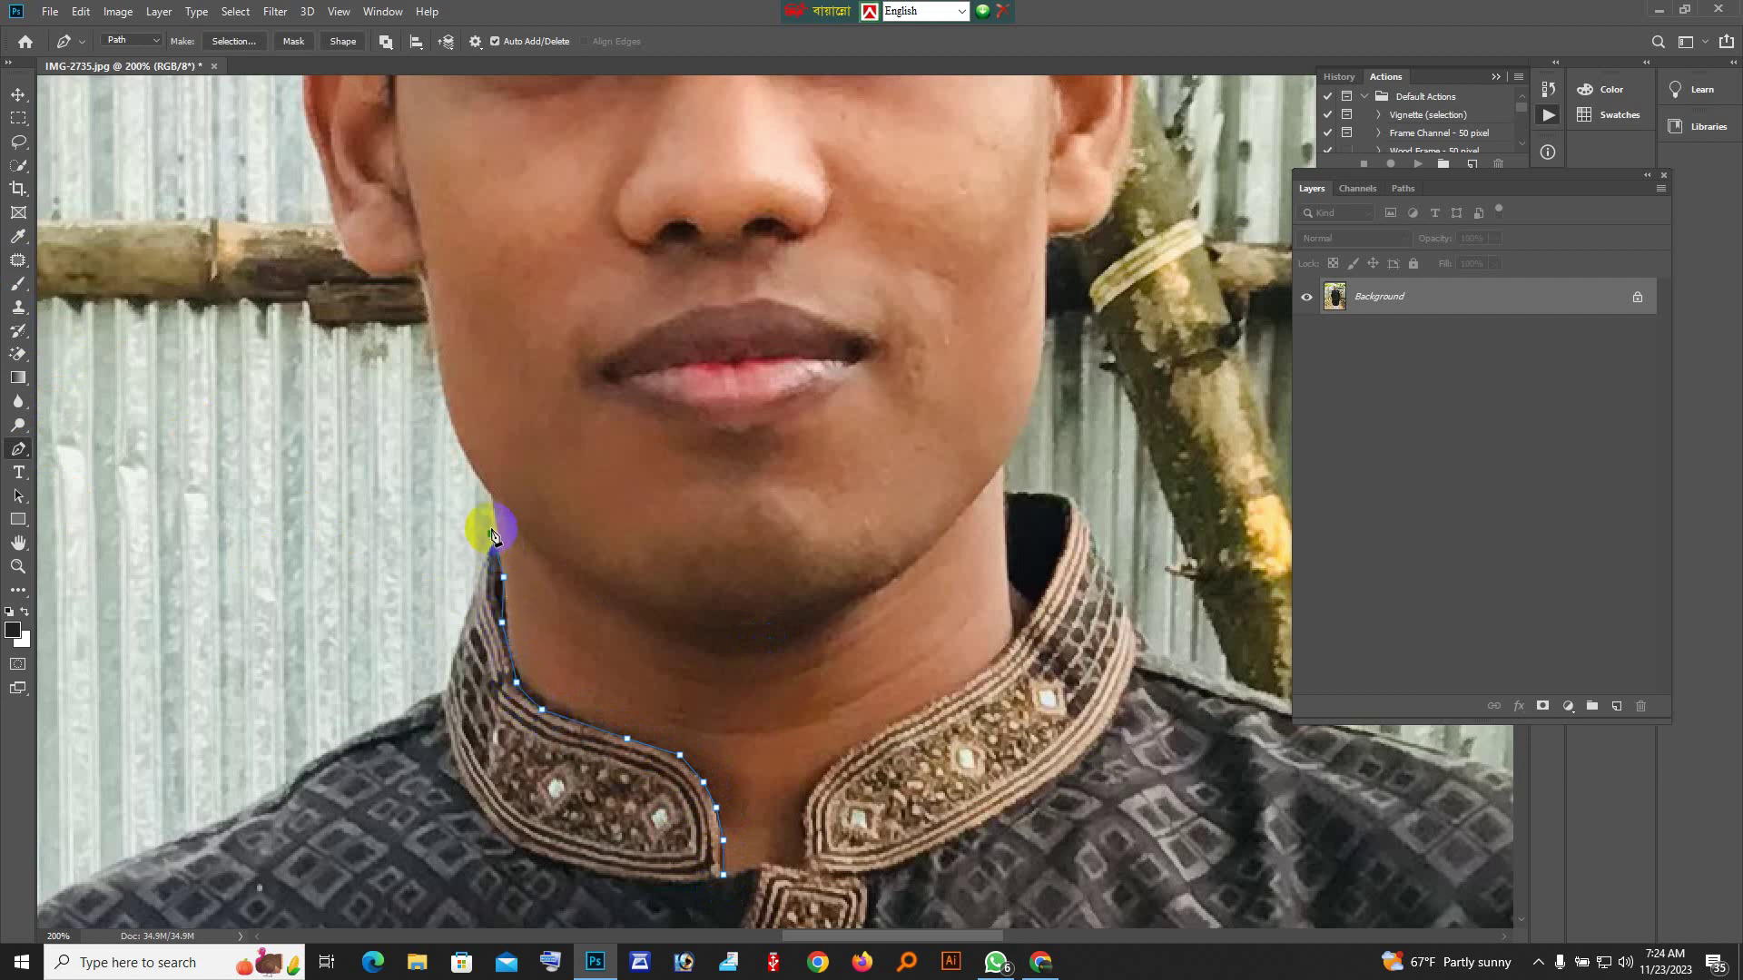
# Trace the path up the left jawline and cheek edge to the base of the ear
pyautogui.scroll(3, 494, 463)
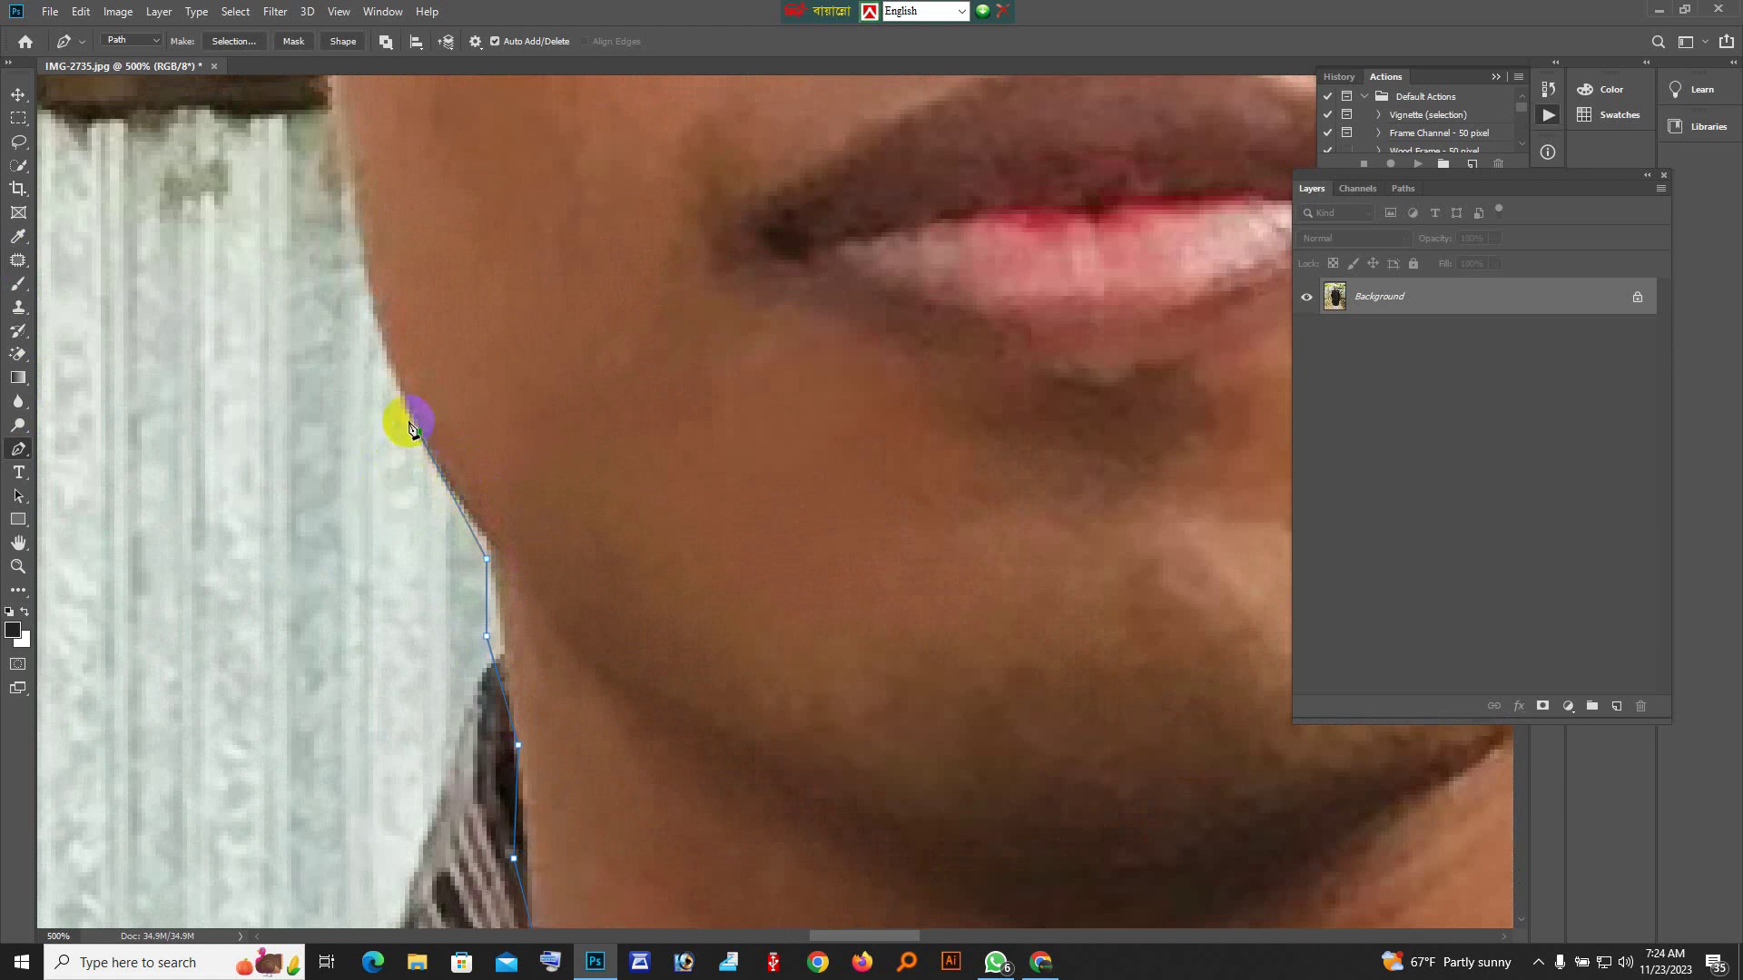
pyautogui.click(373, 314)
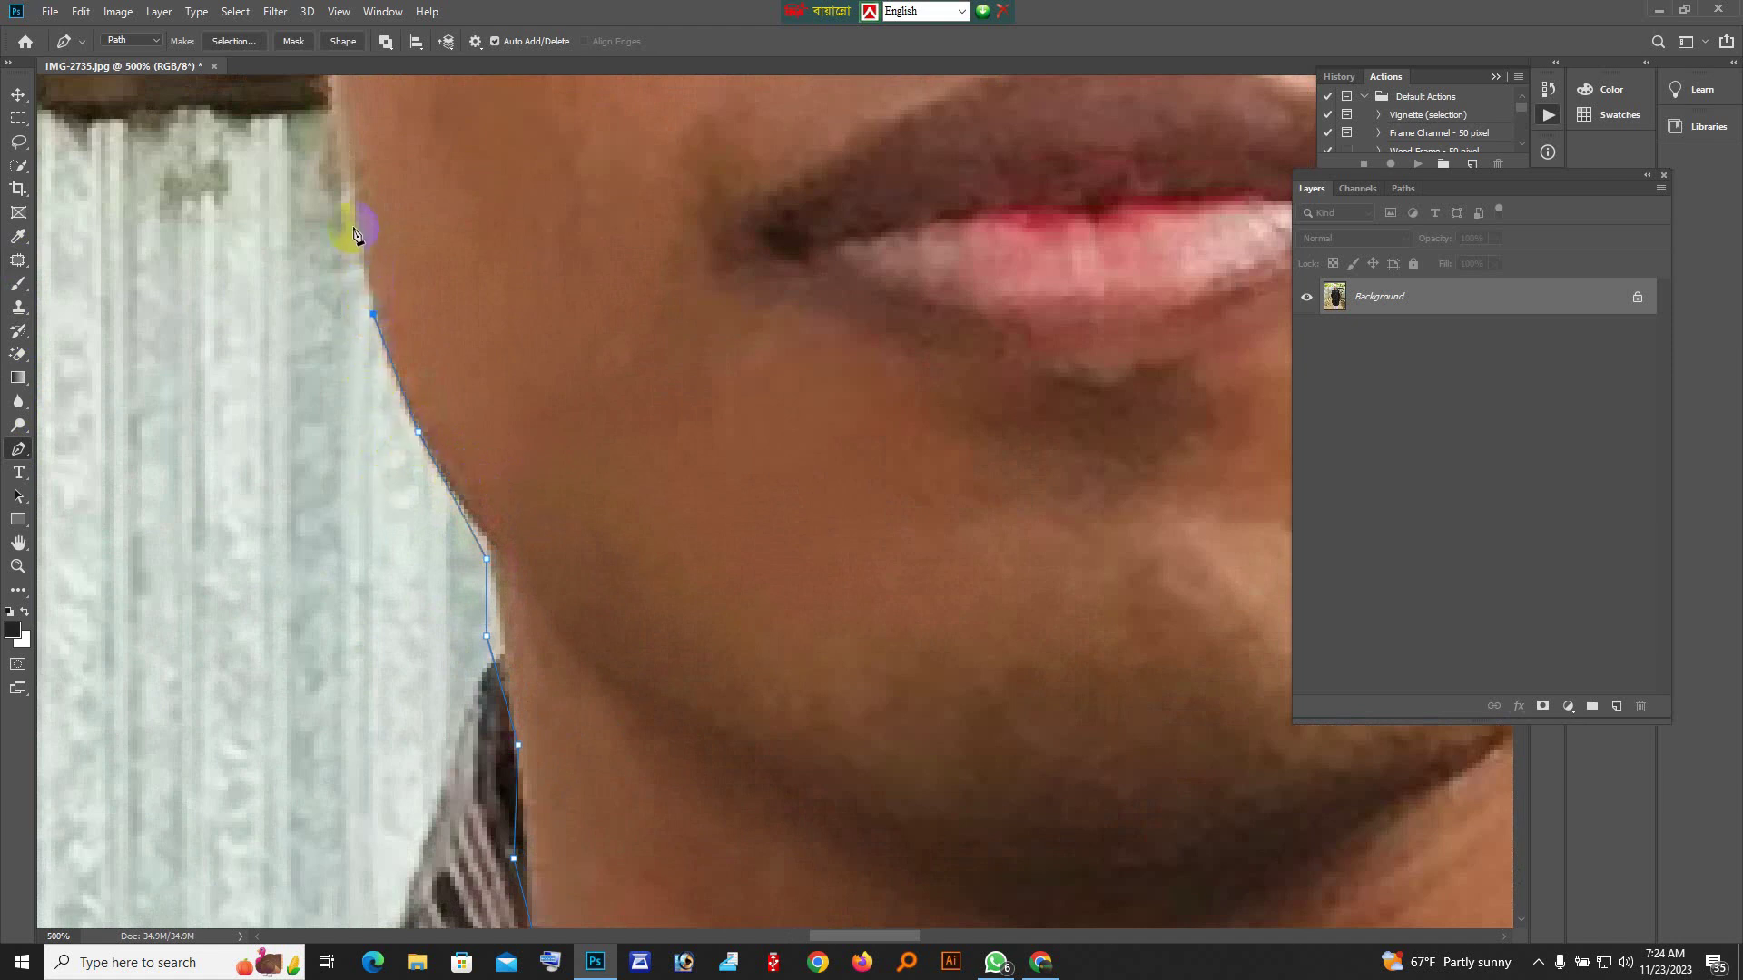
pyautogui.scroll(3, 343, 168)
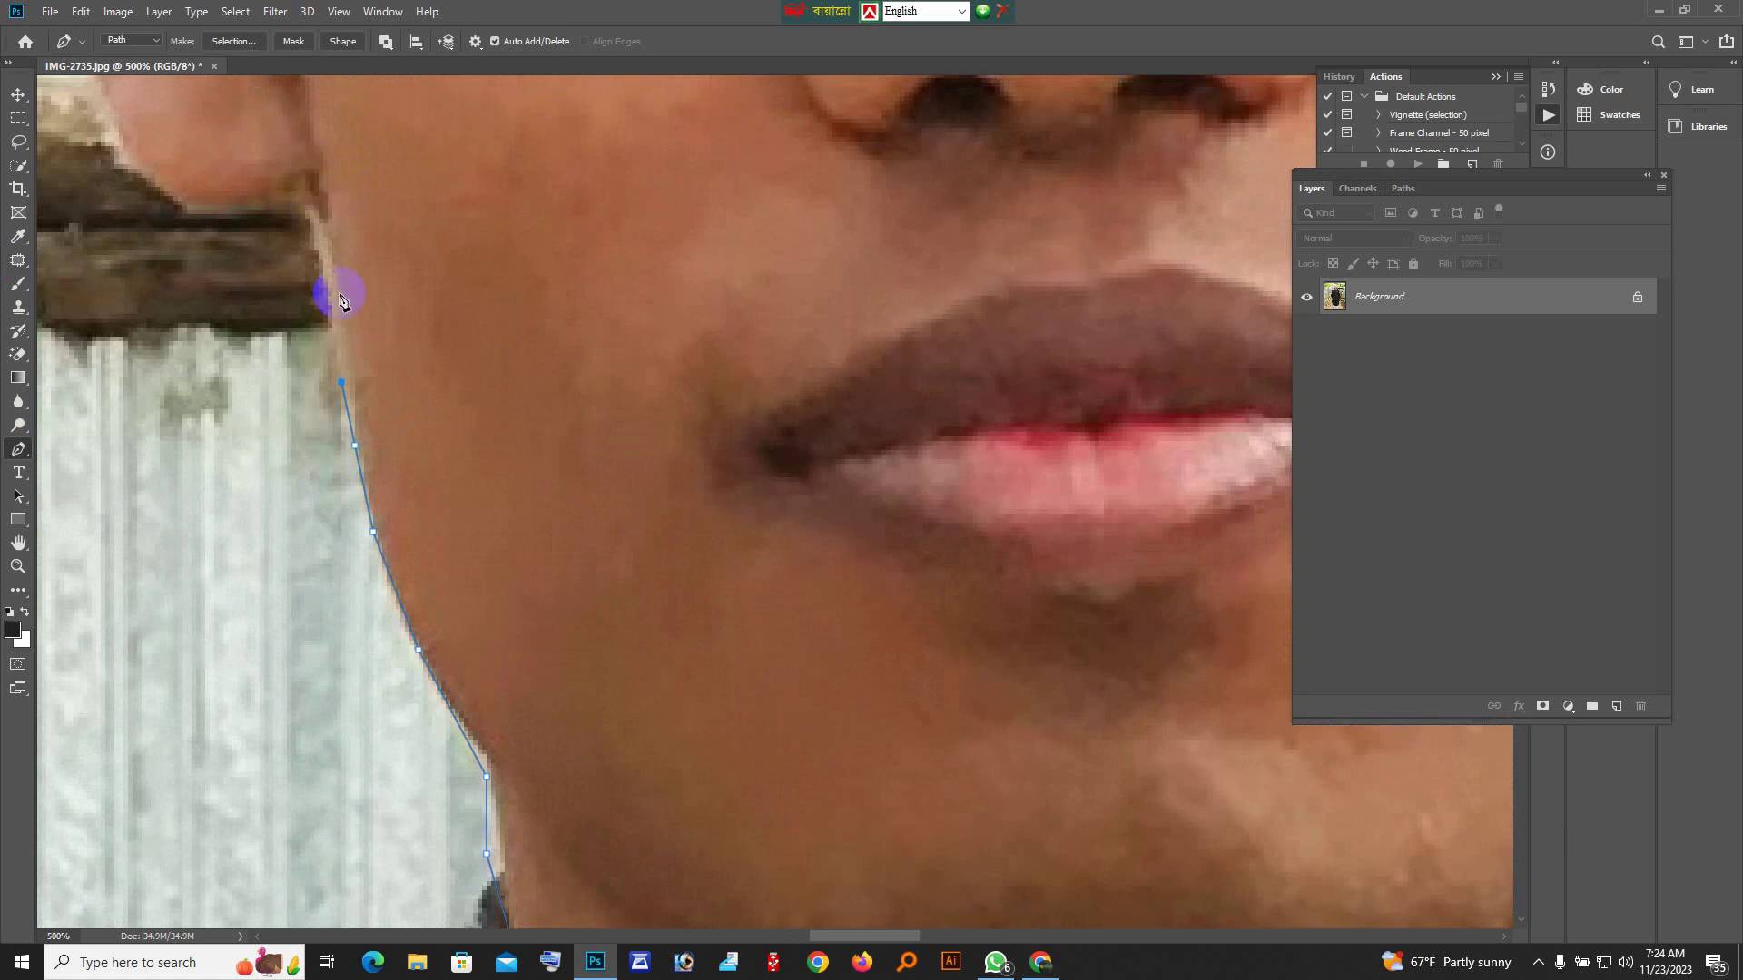
pyautogui.click(328, 300)
pyautogui.click(318, 241)
# Curve the path around the left earlobe
pyautogui.scroll(2, 166, 299)
pyautogui.click(83, 216)
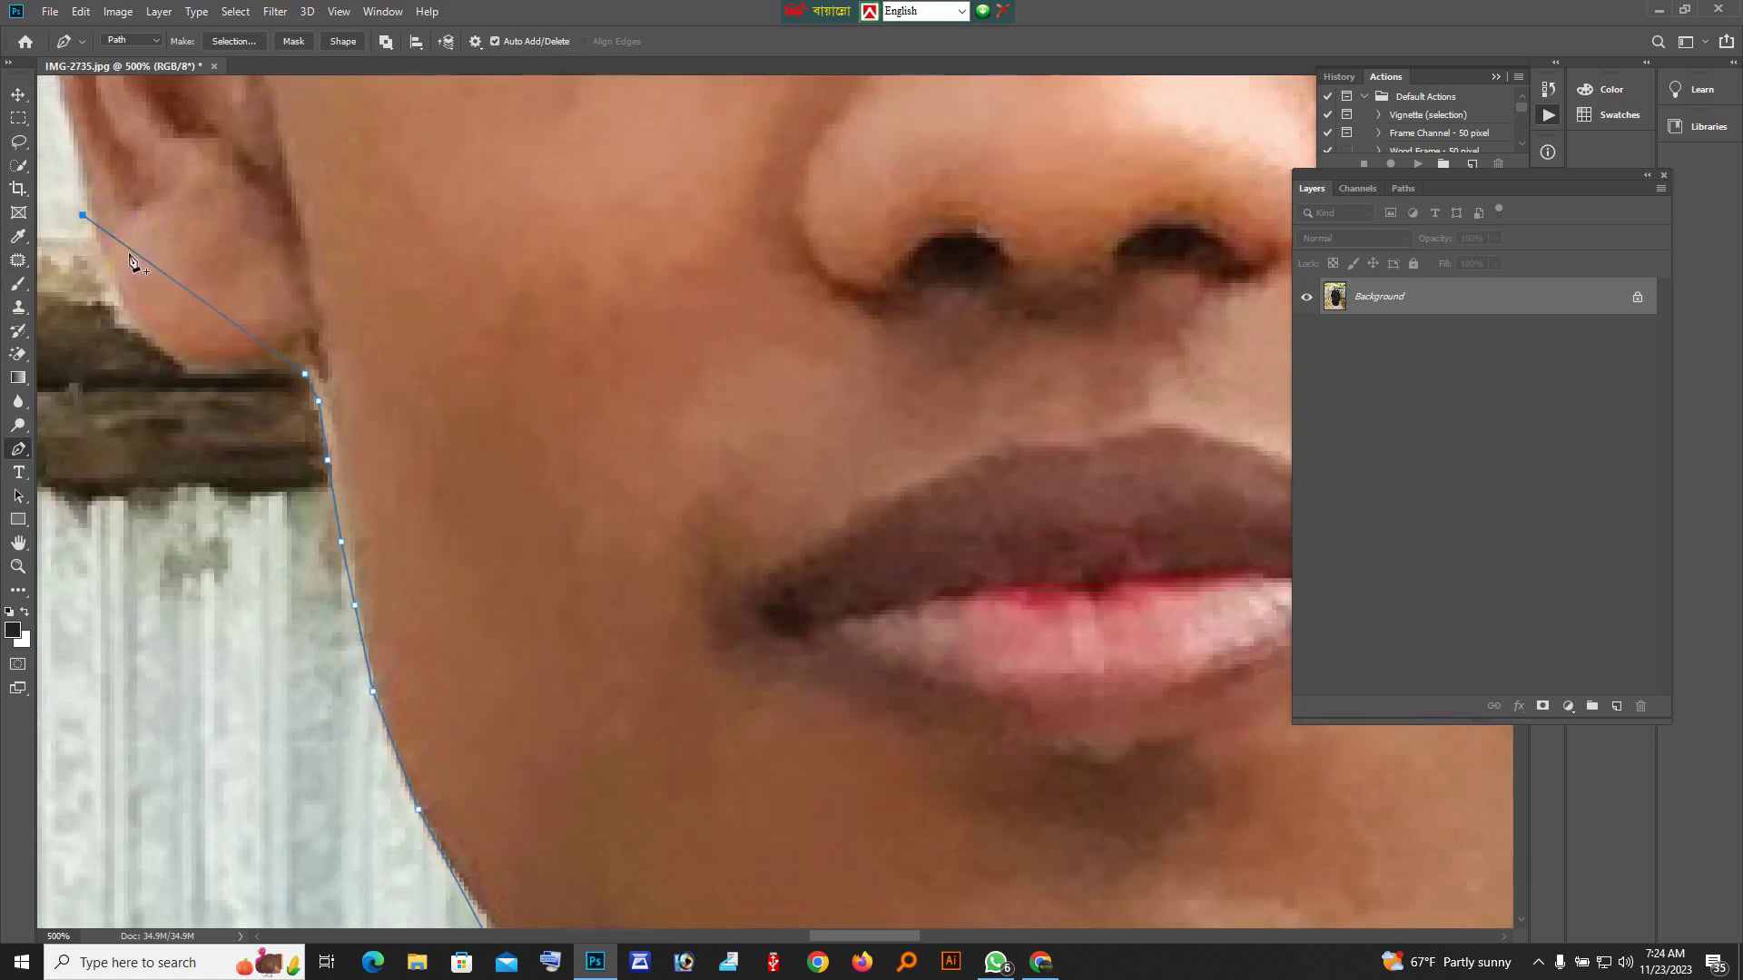
pyautogui.moveTo(95, 227); pyautogui.dragTo(79, 77)
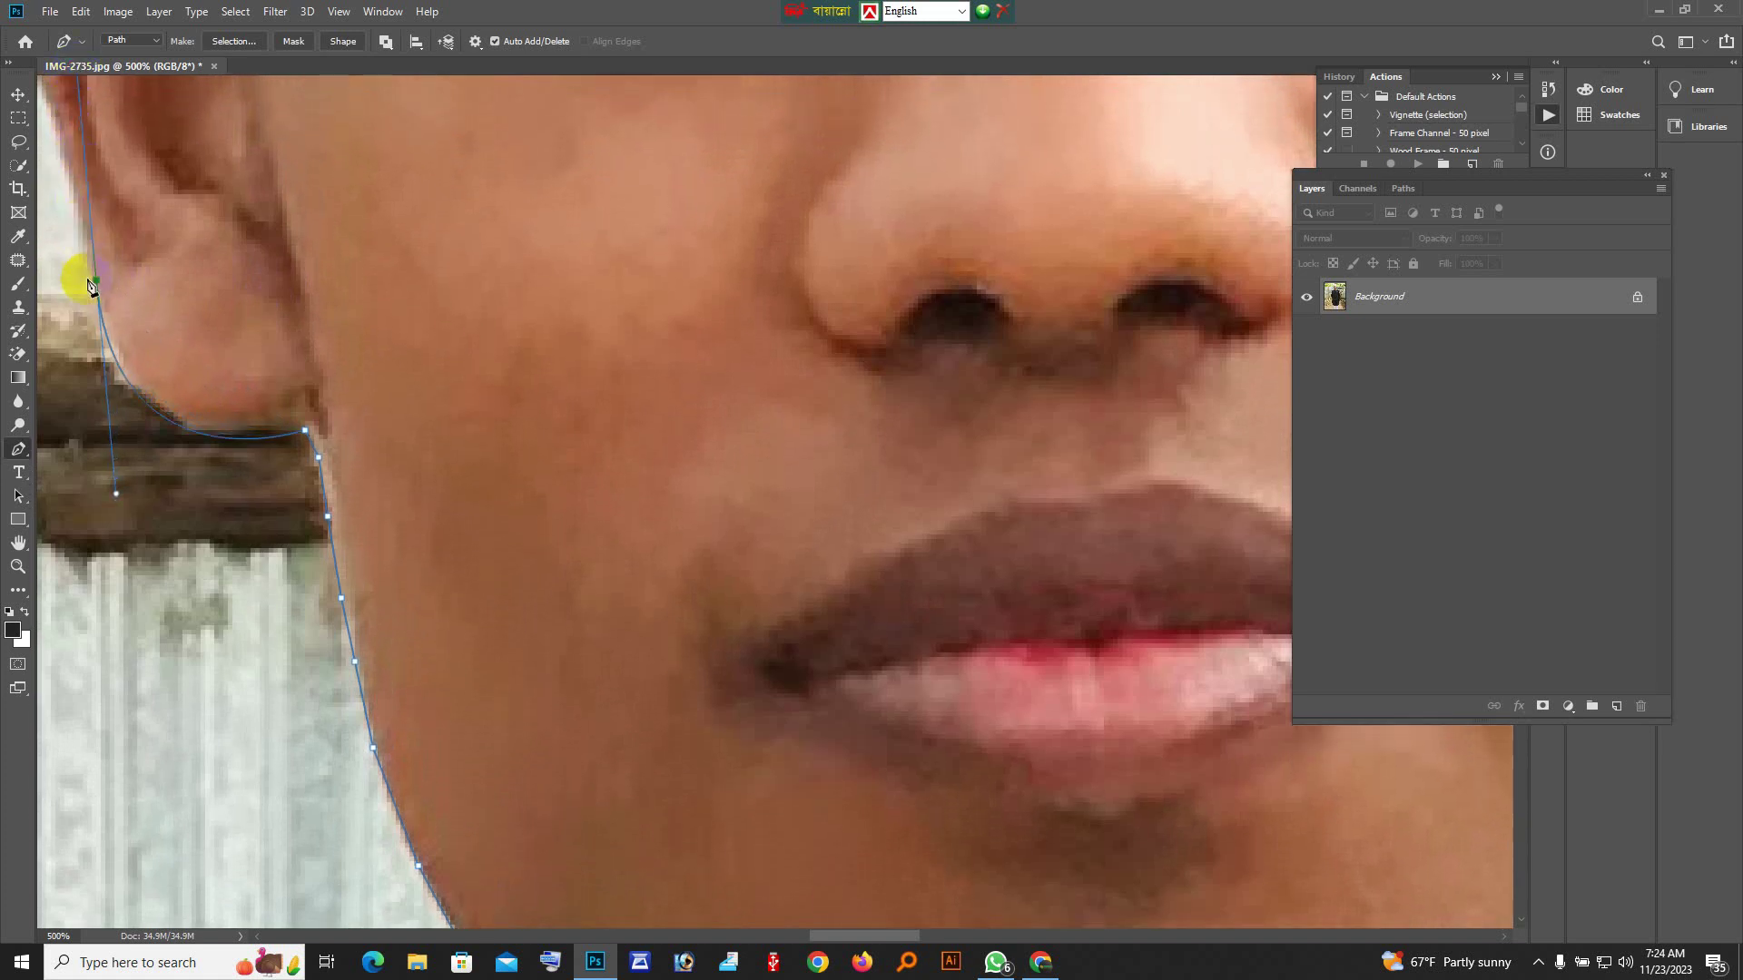
# Trace the left ear's outer edge and curve the path over its top, ending in a corner point at the hair
pyautogui.scroll(3, 91, 281)
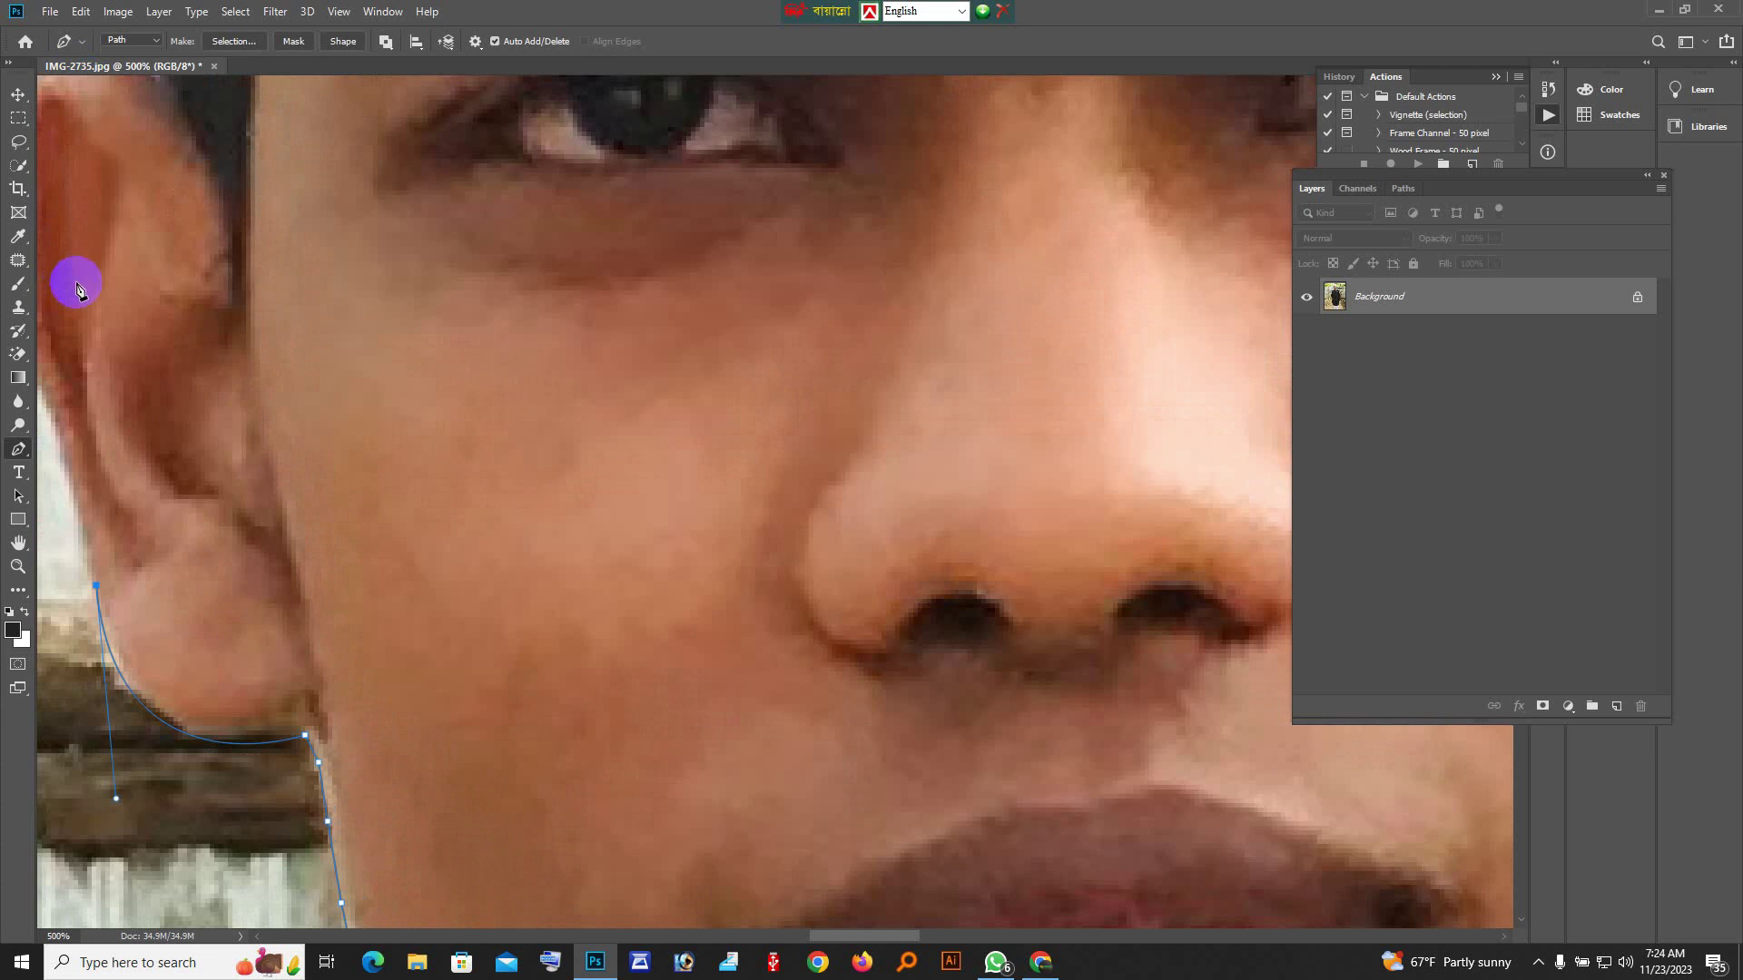
pyautogui.moveTo(213, 342); pyautogui.dragTo(372, 427)
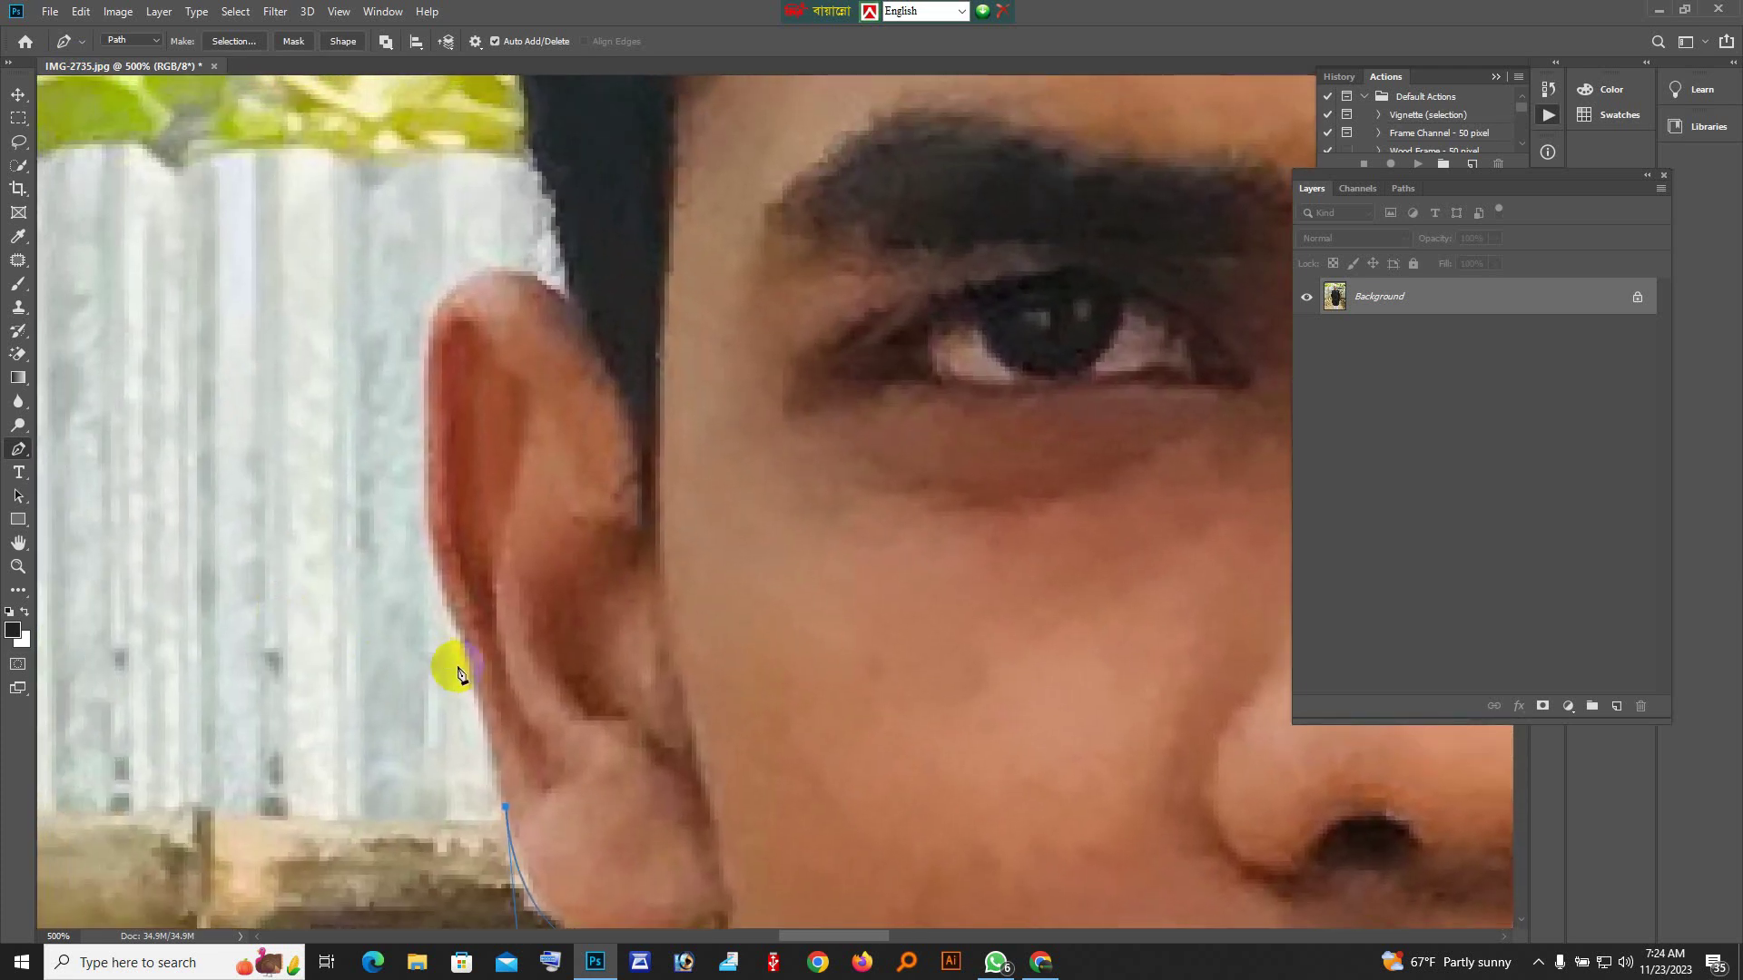
pyautogui.click(460, 648)
pyautogui.click(433, 553)
pyautogui.click(424, 465)
pyautogui.click(430, 391)
pyautogui.moveTo(570, 302); pyautogui.dragTo(738, 407)
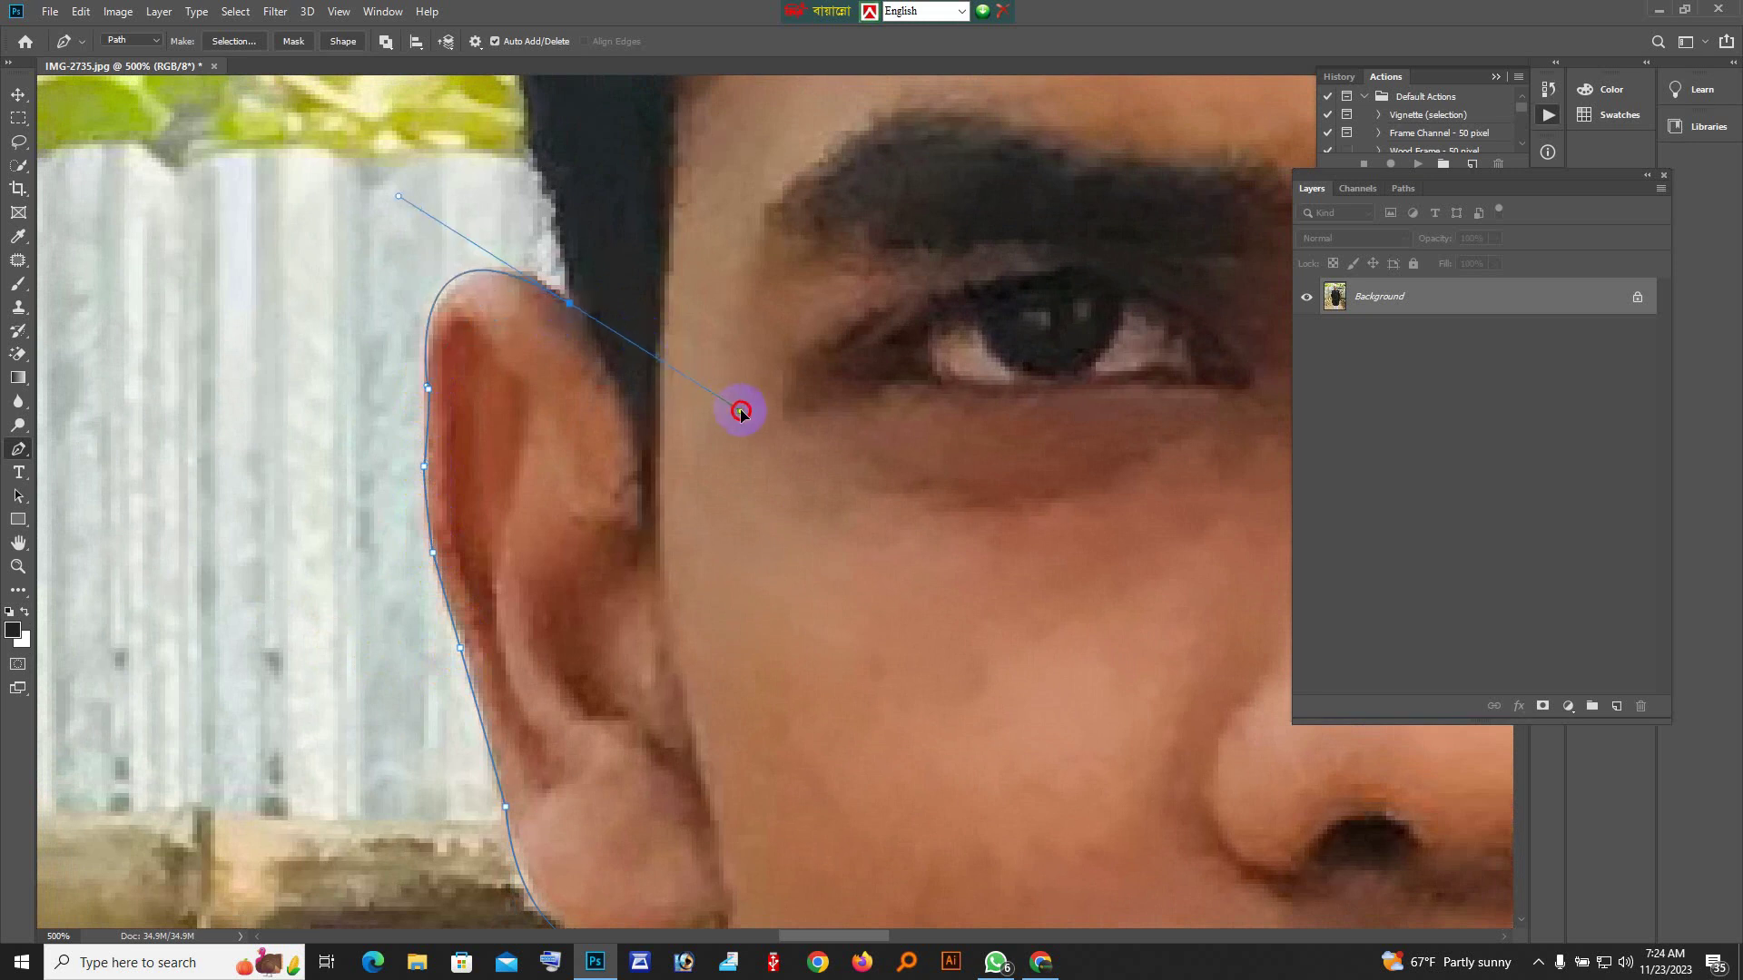
pyautogui.keyDown('alt'); pyautogui.click(569, 303); pyautogui.keyUp('alt')
# Run the path down between the left ear and sideburn, around the sideburn's tip and up its front edge
pyautogui.scroll(4, 563, 308)
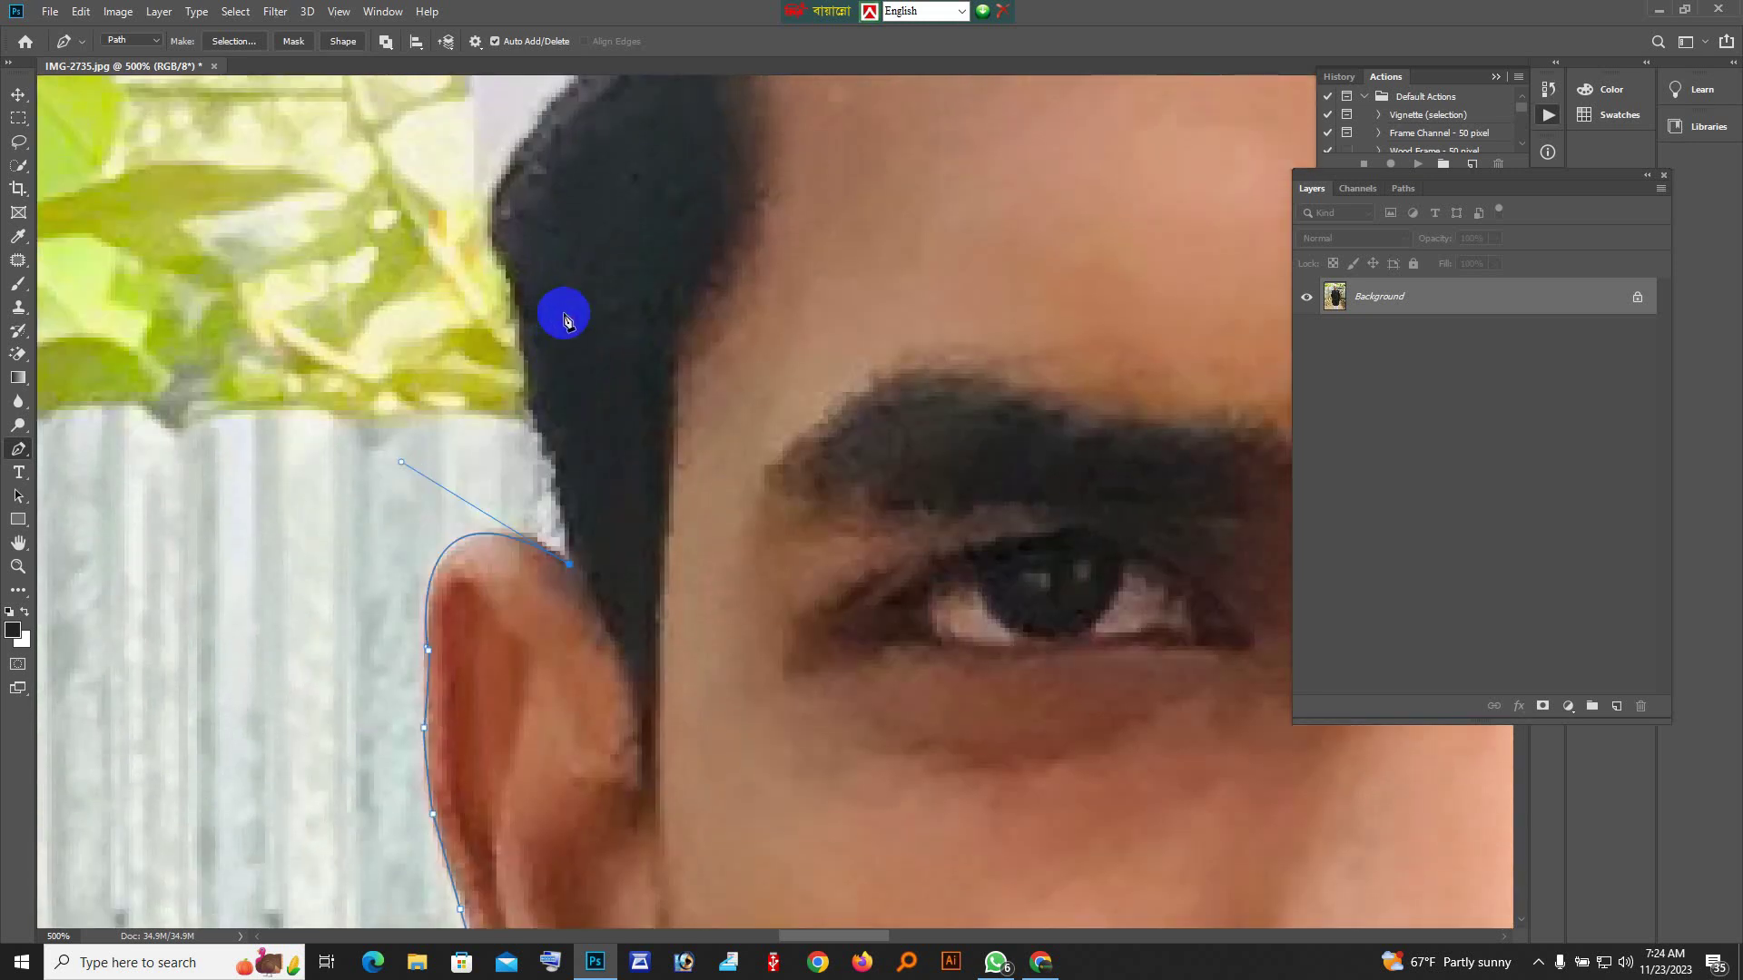
pyautogui.click(592, 676)
pyautogui.click(637, 754)
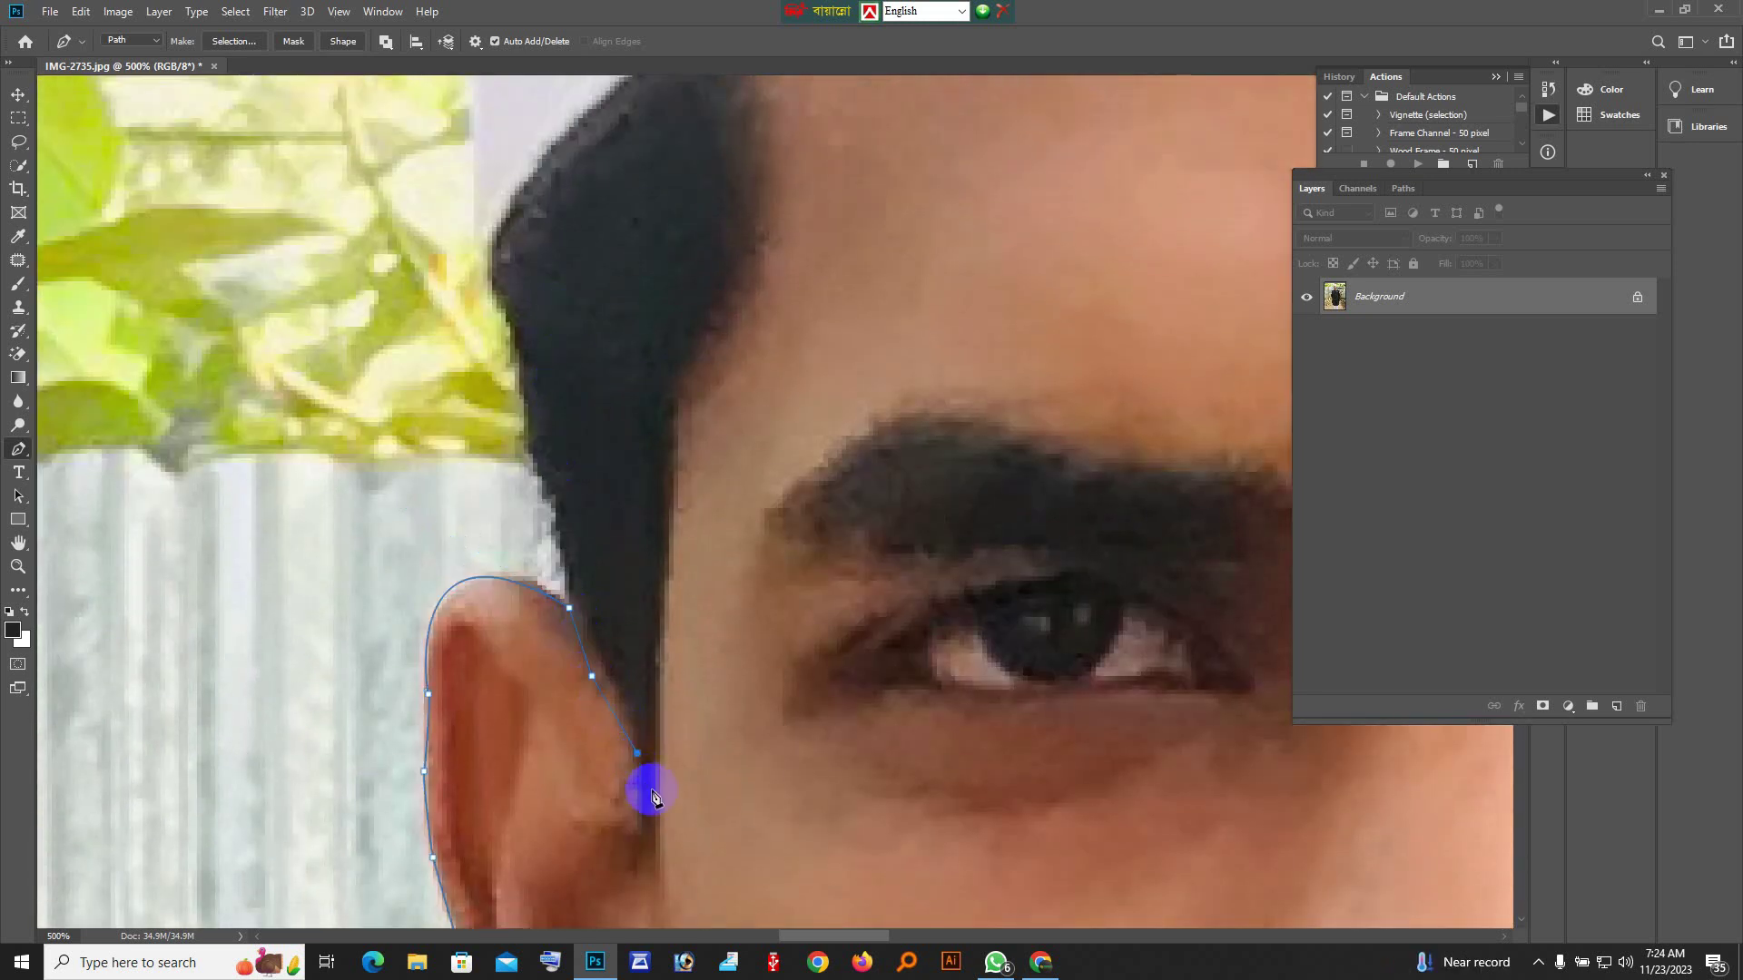
pyautogui.click(656, 834)
pyautogui.click(664, 726)
pyautogui.click(673, 533)
# Trace the path up the left temple hairline to the lower edge of the cap
pyautogui.scroll(2, 681, 417)
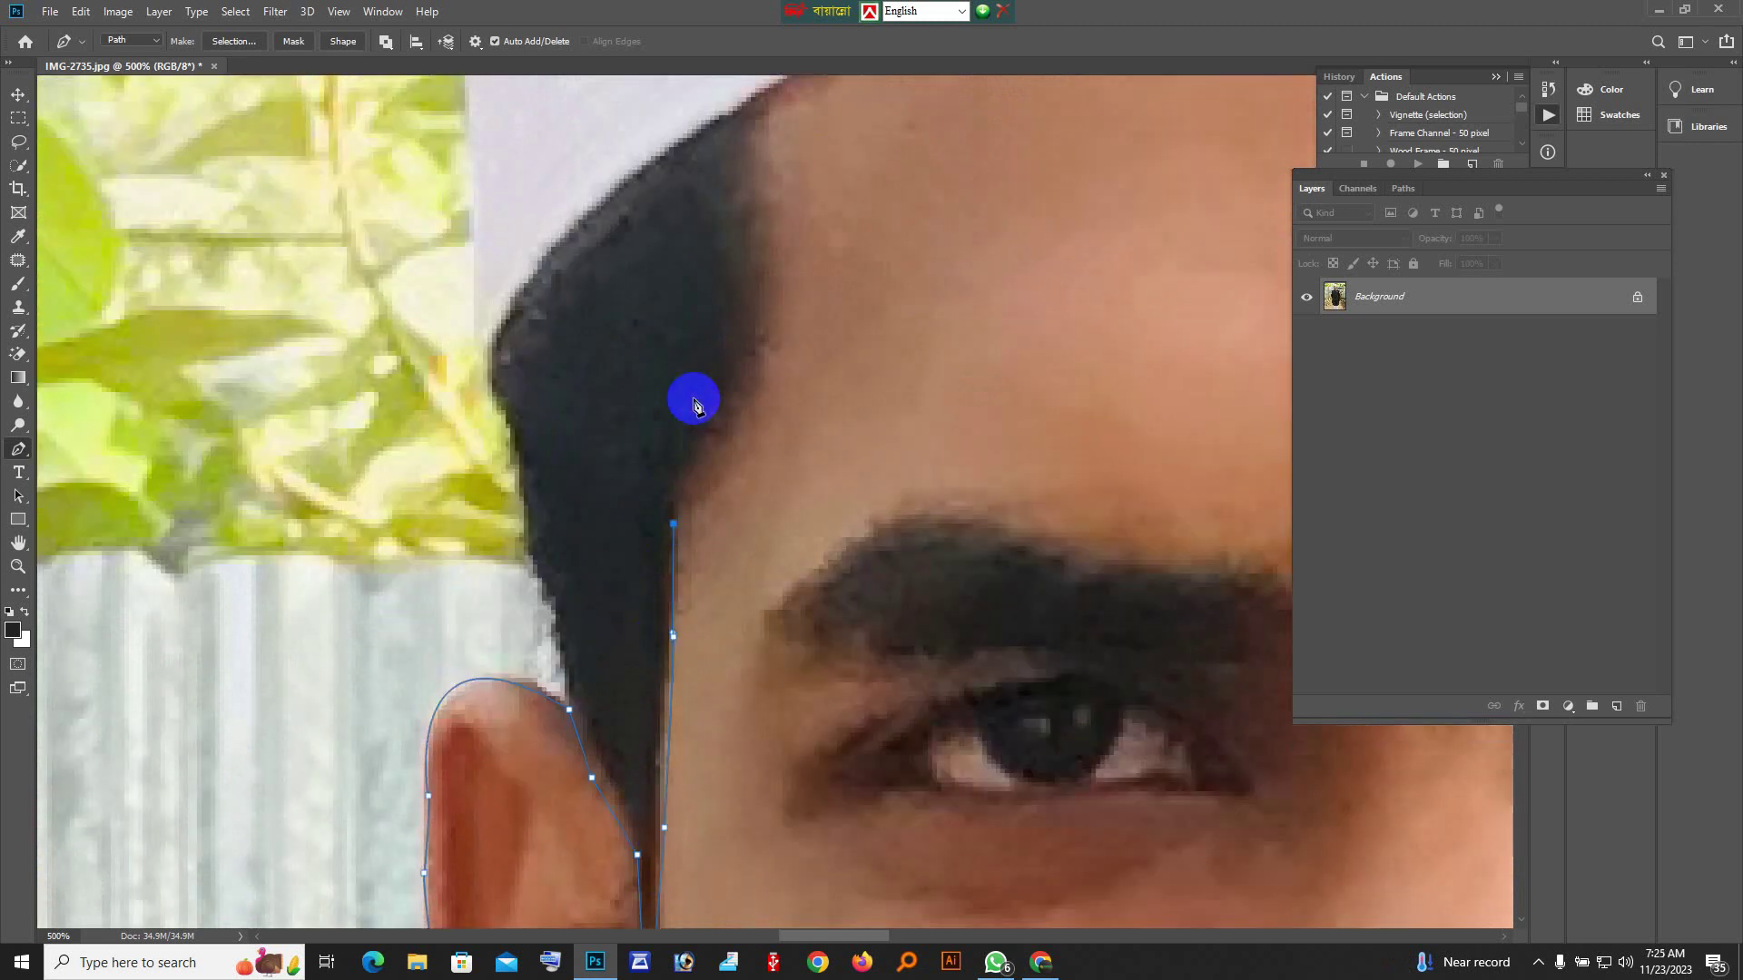
pyautogui.click(672, 596)
pyautogui.click(691, 546)
pyautogui.click(751, 473)
pyautogui.click(765, 383)
pyautogui.click(778, 297)
pyautogui.click(778, 272)
pyautogui.click(768, 237)
# Curve the path across the forehead along the cap's lower edge to the right hairline, with corner points at the curve ends
pyautogui.scroll(1, 762, 197)
pyautogui.moveTo(1071, 310); pyautogui.dragTo(502, 664)
pyautogui.moveTo(1108, 360); pyautogui.dragTo(1471, 424)
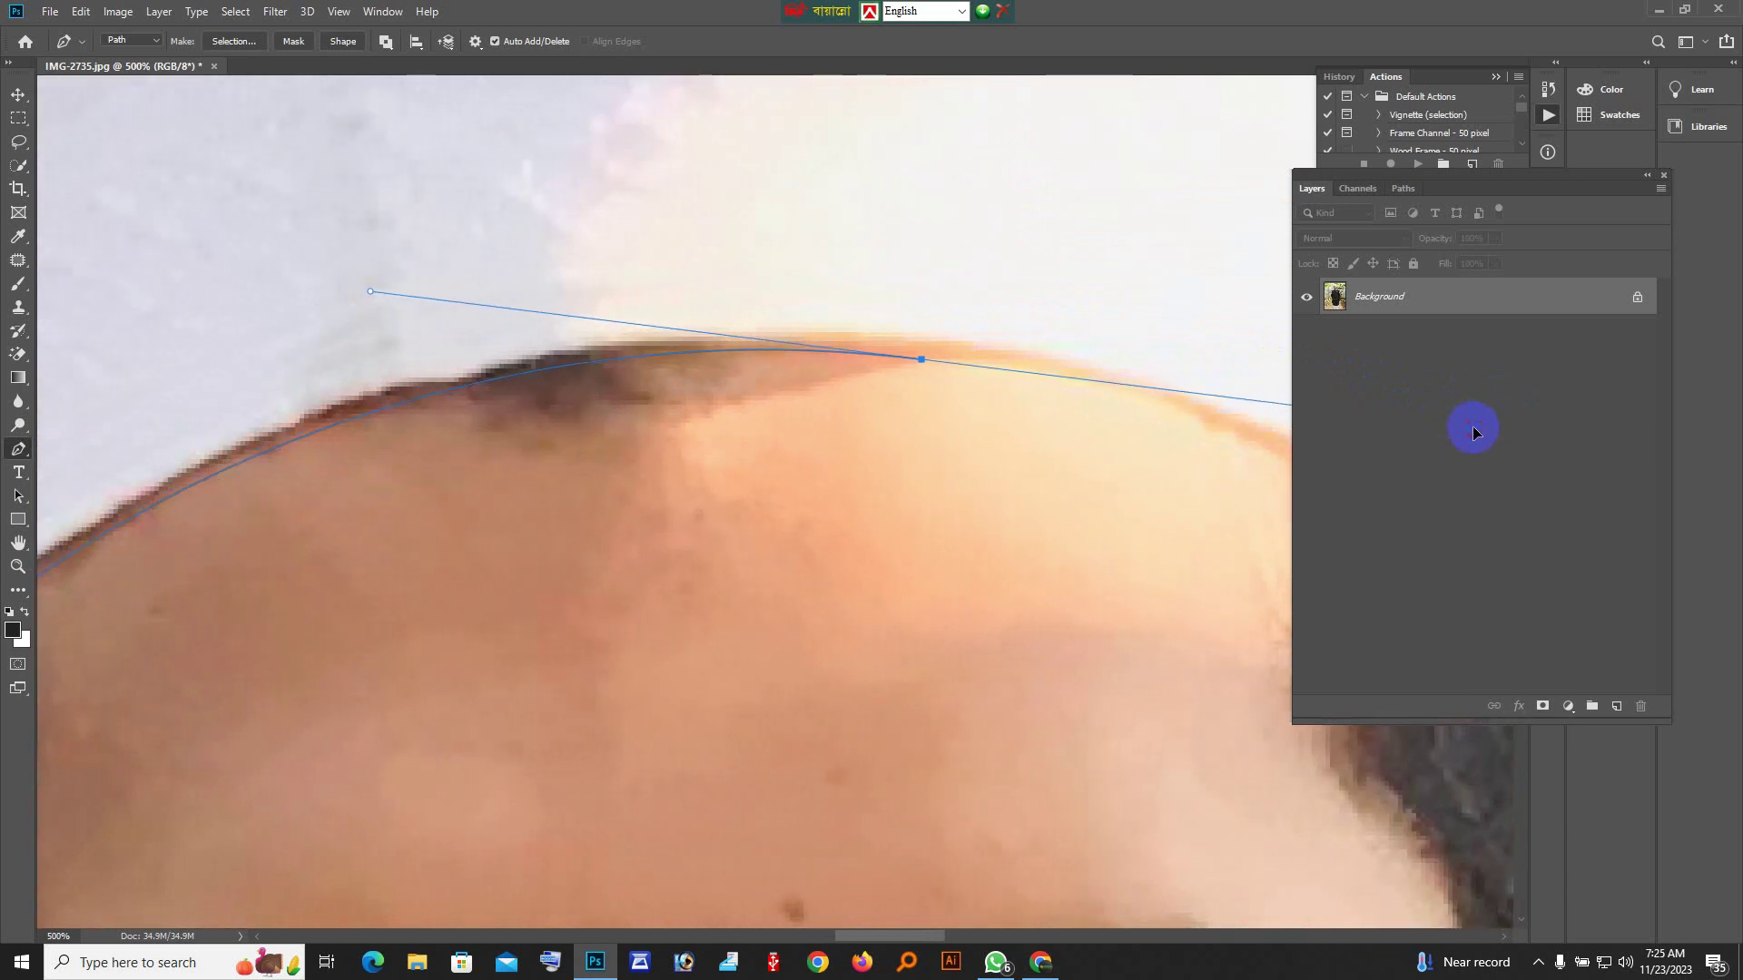
pyautogui.click(926, 370)
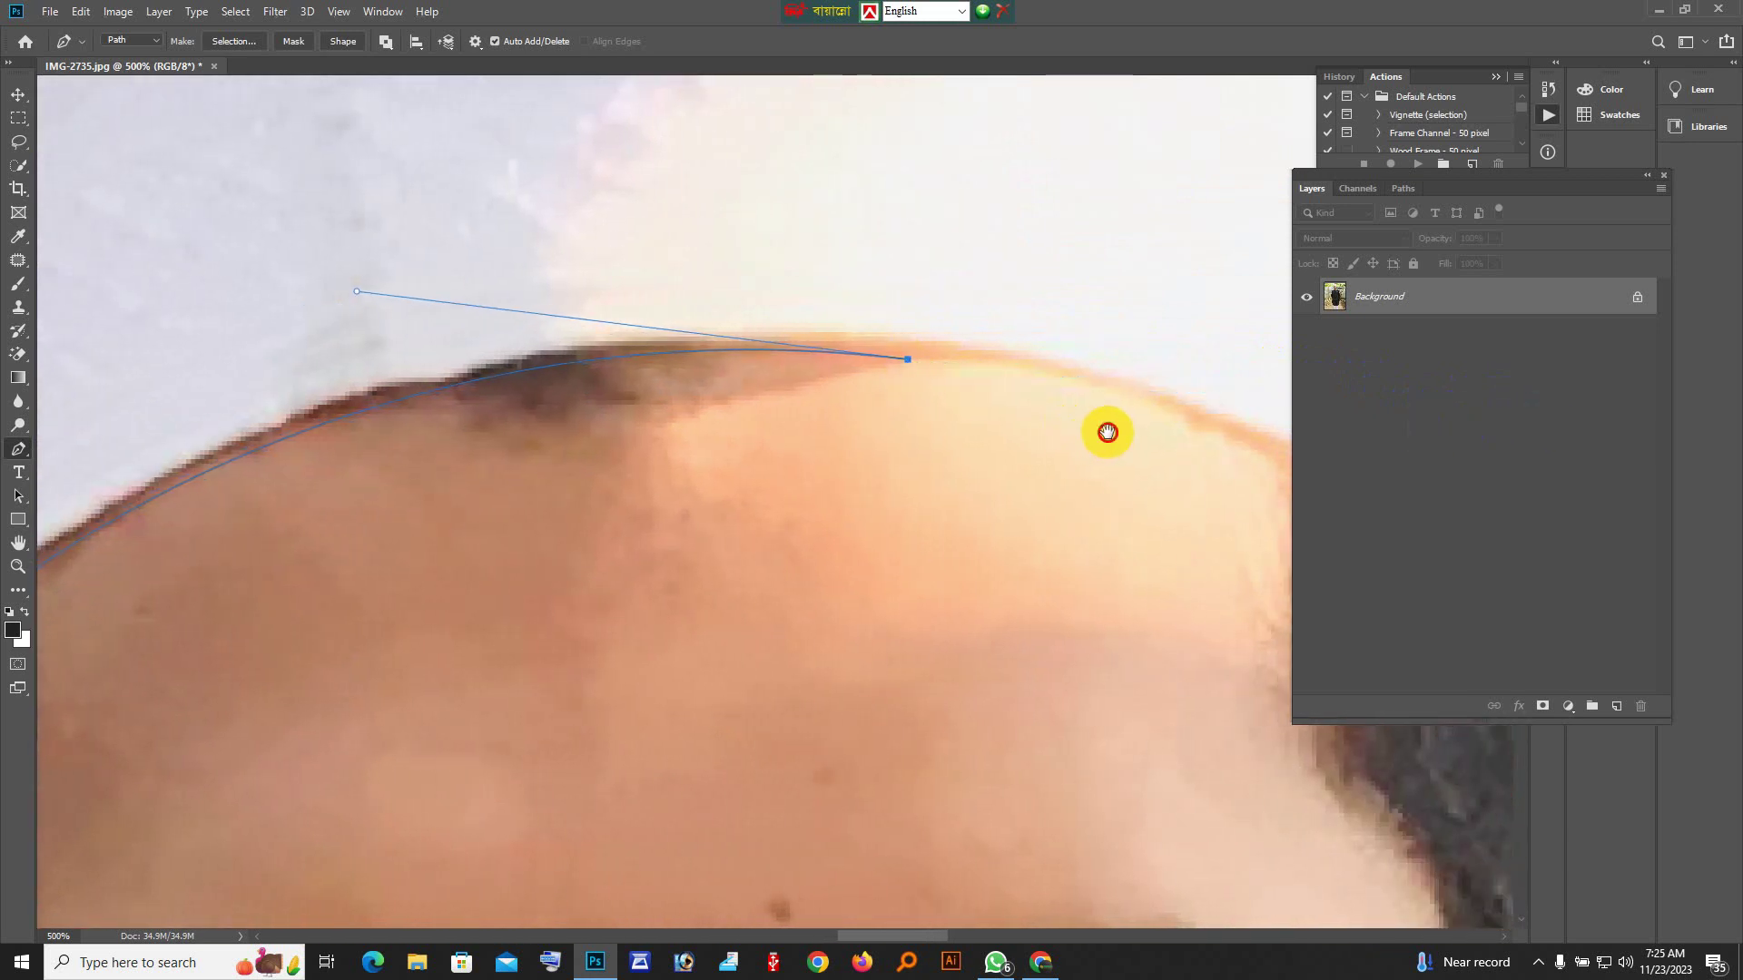
pyautogui.moveTo(1104, 428); pyautogui.dragTo(587, 377)
pyautogui.moveTo(693, 394); pyautogui.dragTo(775, 486)
pyautogui.click(695, 396)
# Trace the path down the right temple hairline and the front edge of the sideburn to its tip
pyautogui.click(725, 594)
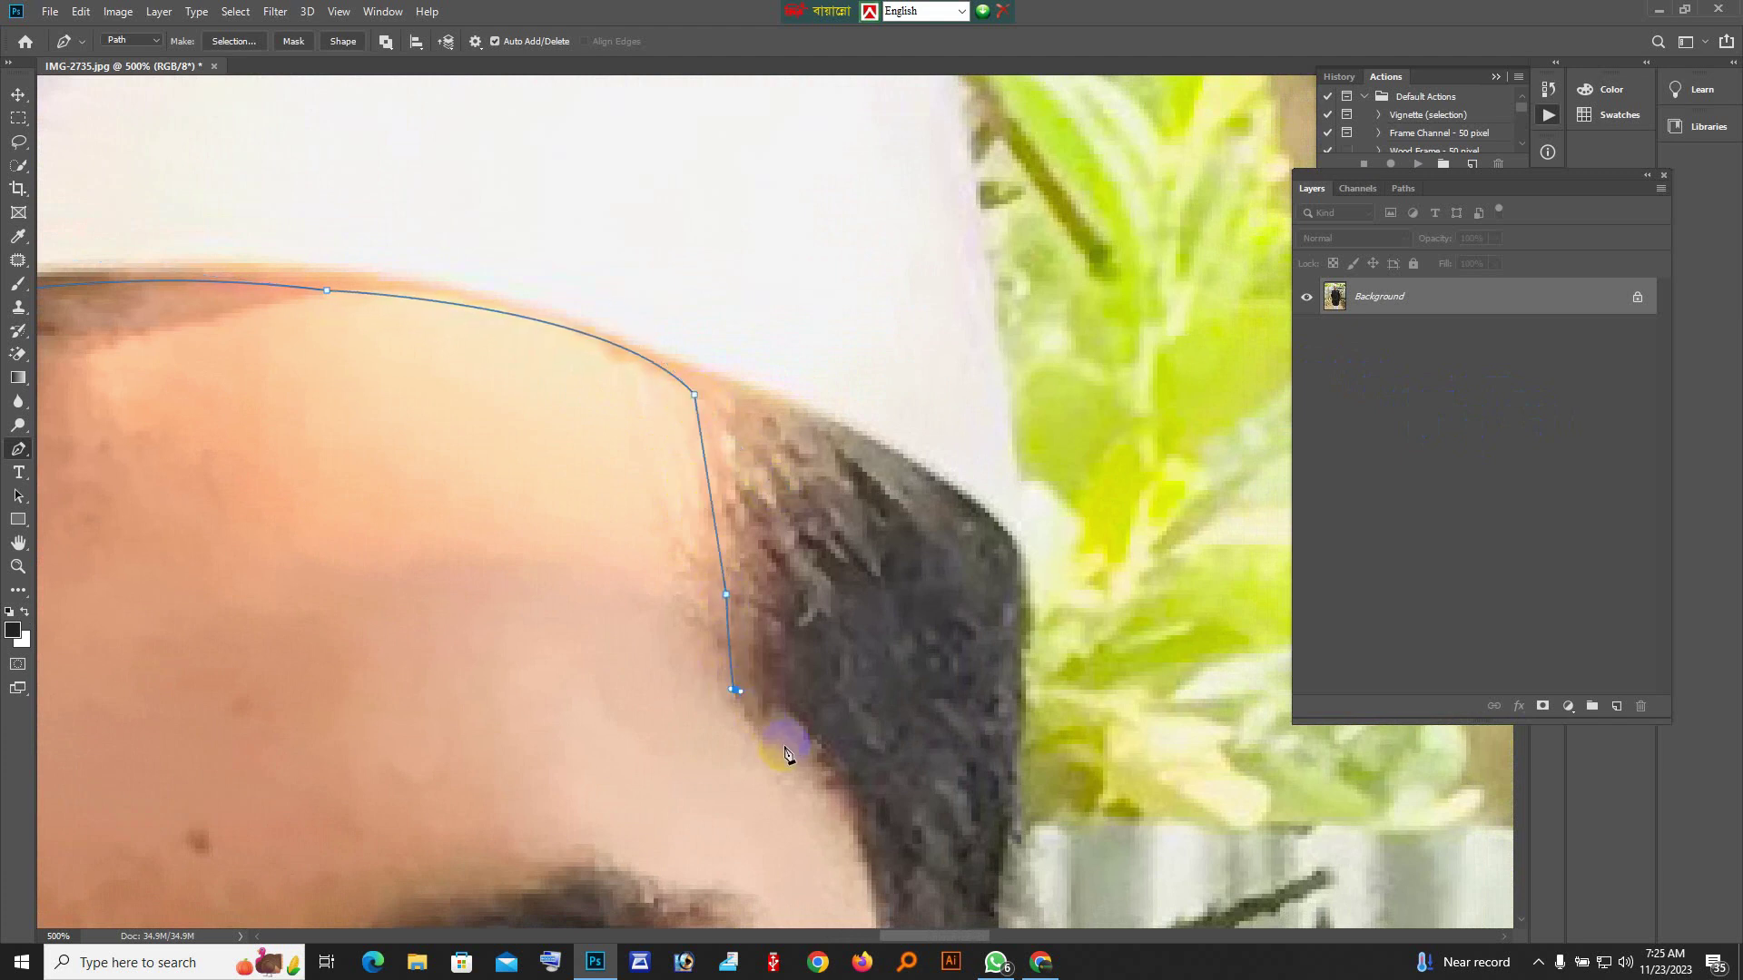
pyautogui.click(795, 753)
pyautogui.scroll(-4, 790, 752)
pyautogui.moveTo(894, 746); pyautogui.dragTo(941, 833)
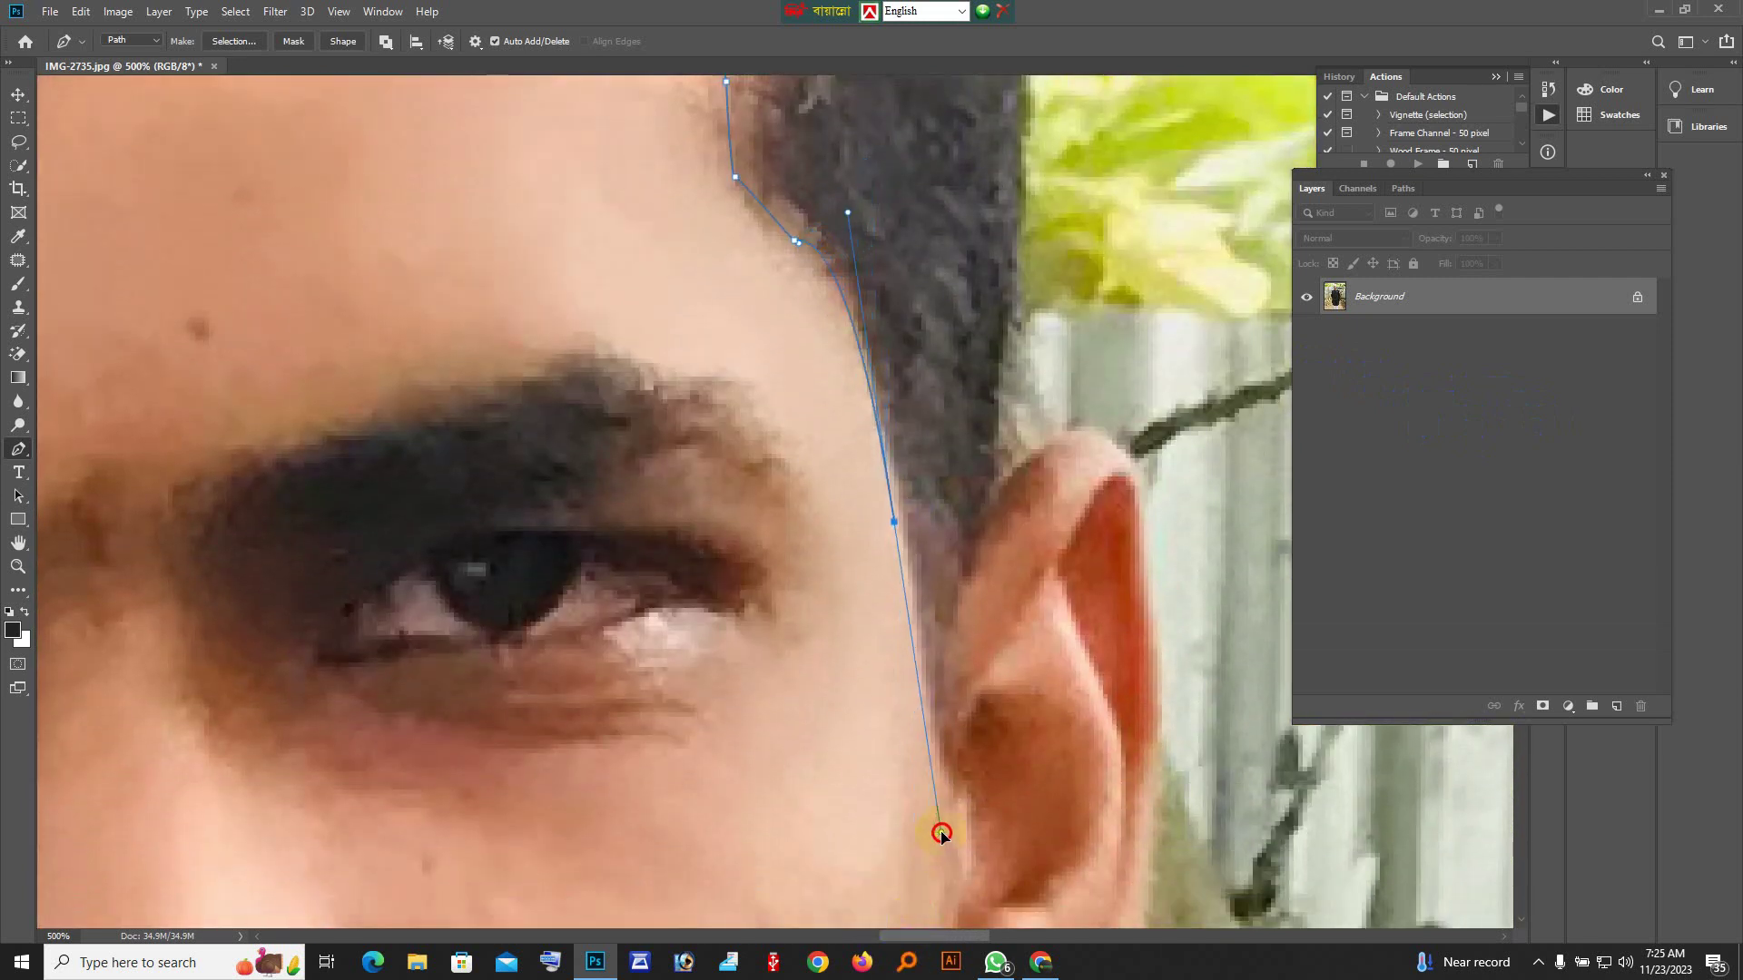
pyautogui.click(895, 522)
pyautogui.click(917, 677)
pyautogui.click(935, 748)
# Take the path up between the right sideburn and ear, and curve it over the top of the ear
pyautogui.click(949, 731)
pyautogui.click(957, 625)
pyautogui.click(971, 535)
pyautogui.click(1008, 487)
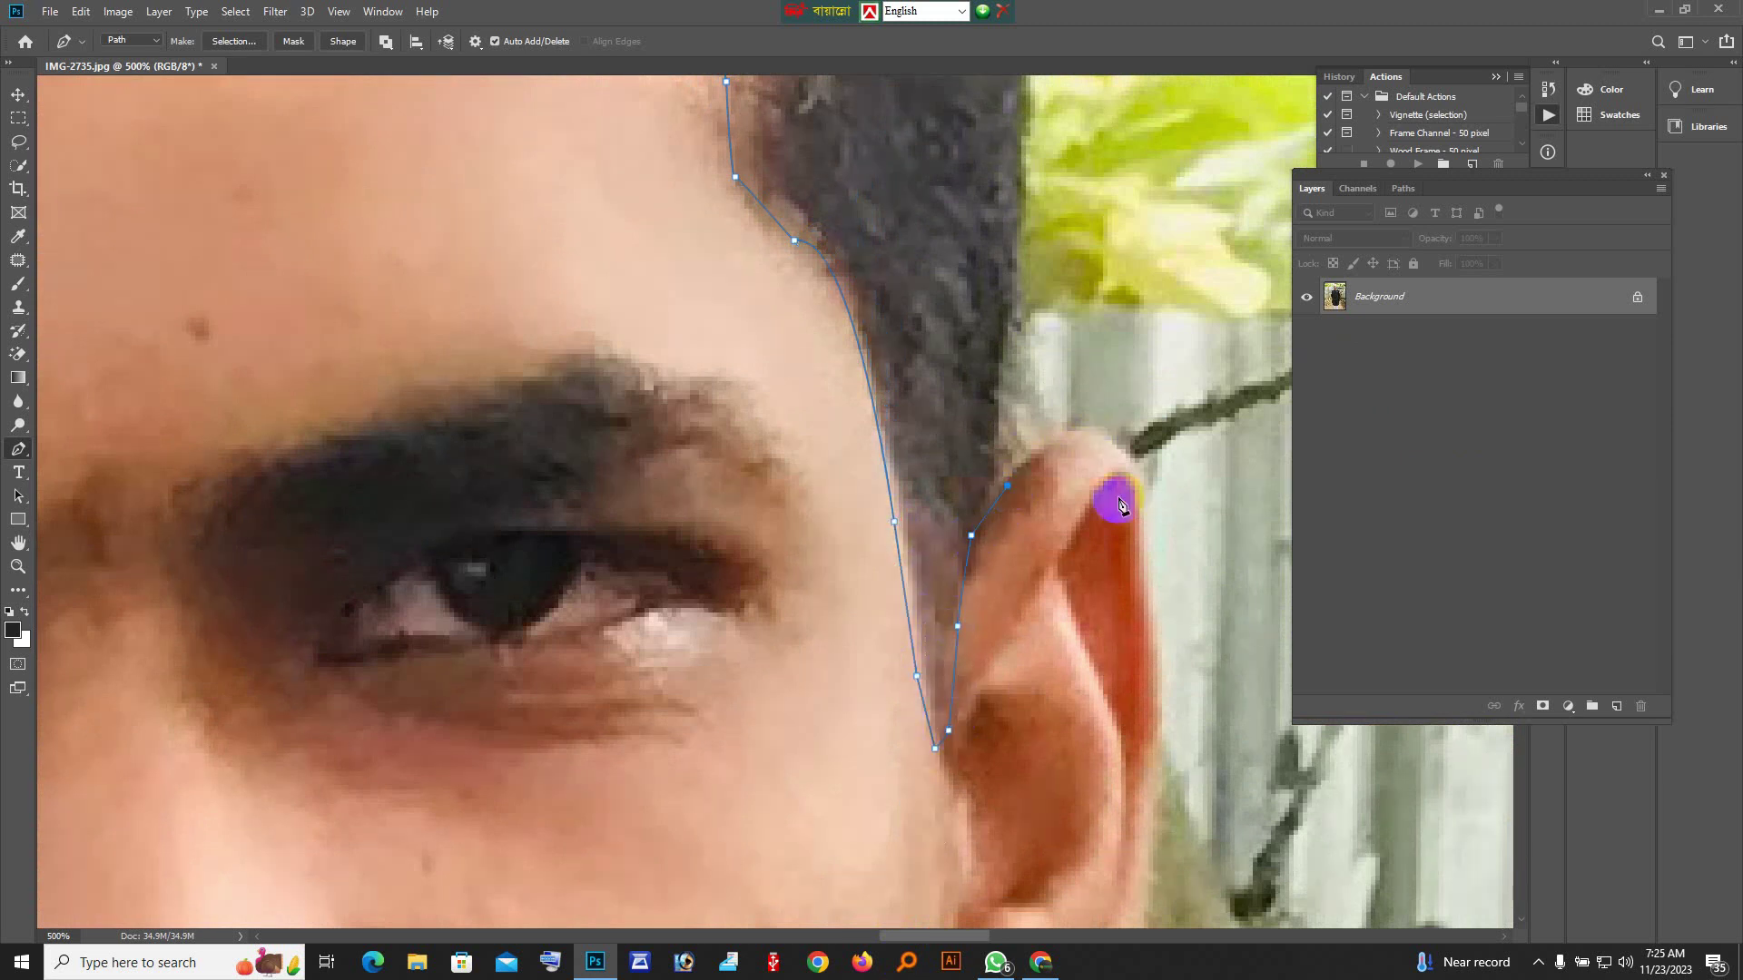
pyautogui.moveTo(1152, 596); pyautogui.dragTo(1150, 869)
pyautogui.keyDown('alt'); pyautogui.click(1152, 595); pyautogui.keyUp('alt')
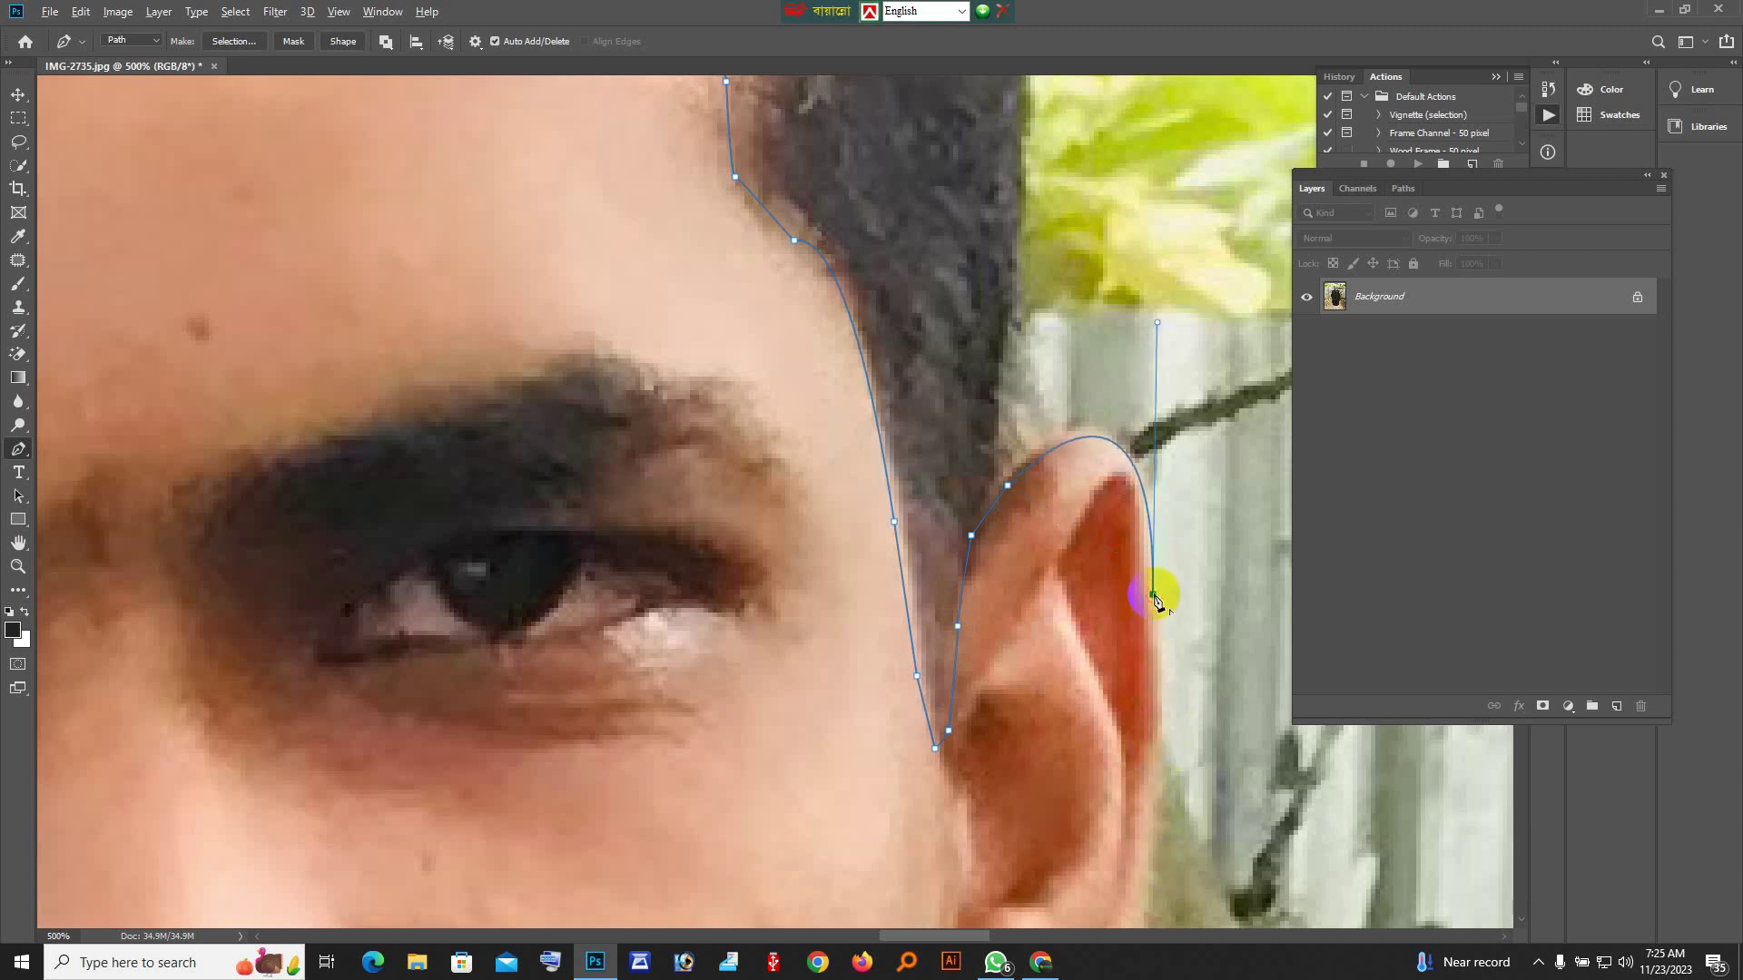
# Curve the path down the right ear's outer edge and around the earlobe to the cheek
pyautogui.scroll(-3, 1139, 618)
pyautogui.scroll(-1, 1142, 626)
pyautogui.moveTo(1121, 644); pyautogui.dragTo(1066, 777)
pyautogui.moveTo(944, 814); pyautogui.dragTo(784, 782)
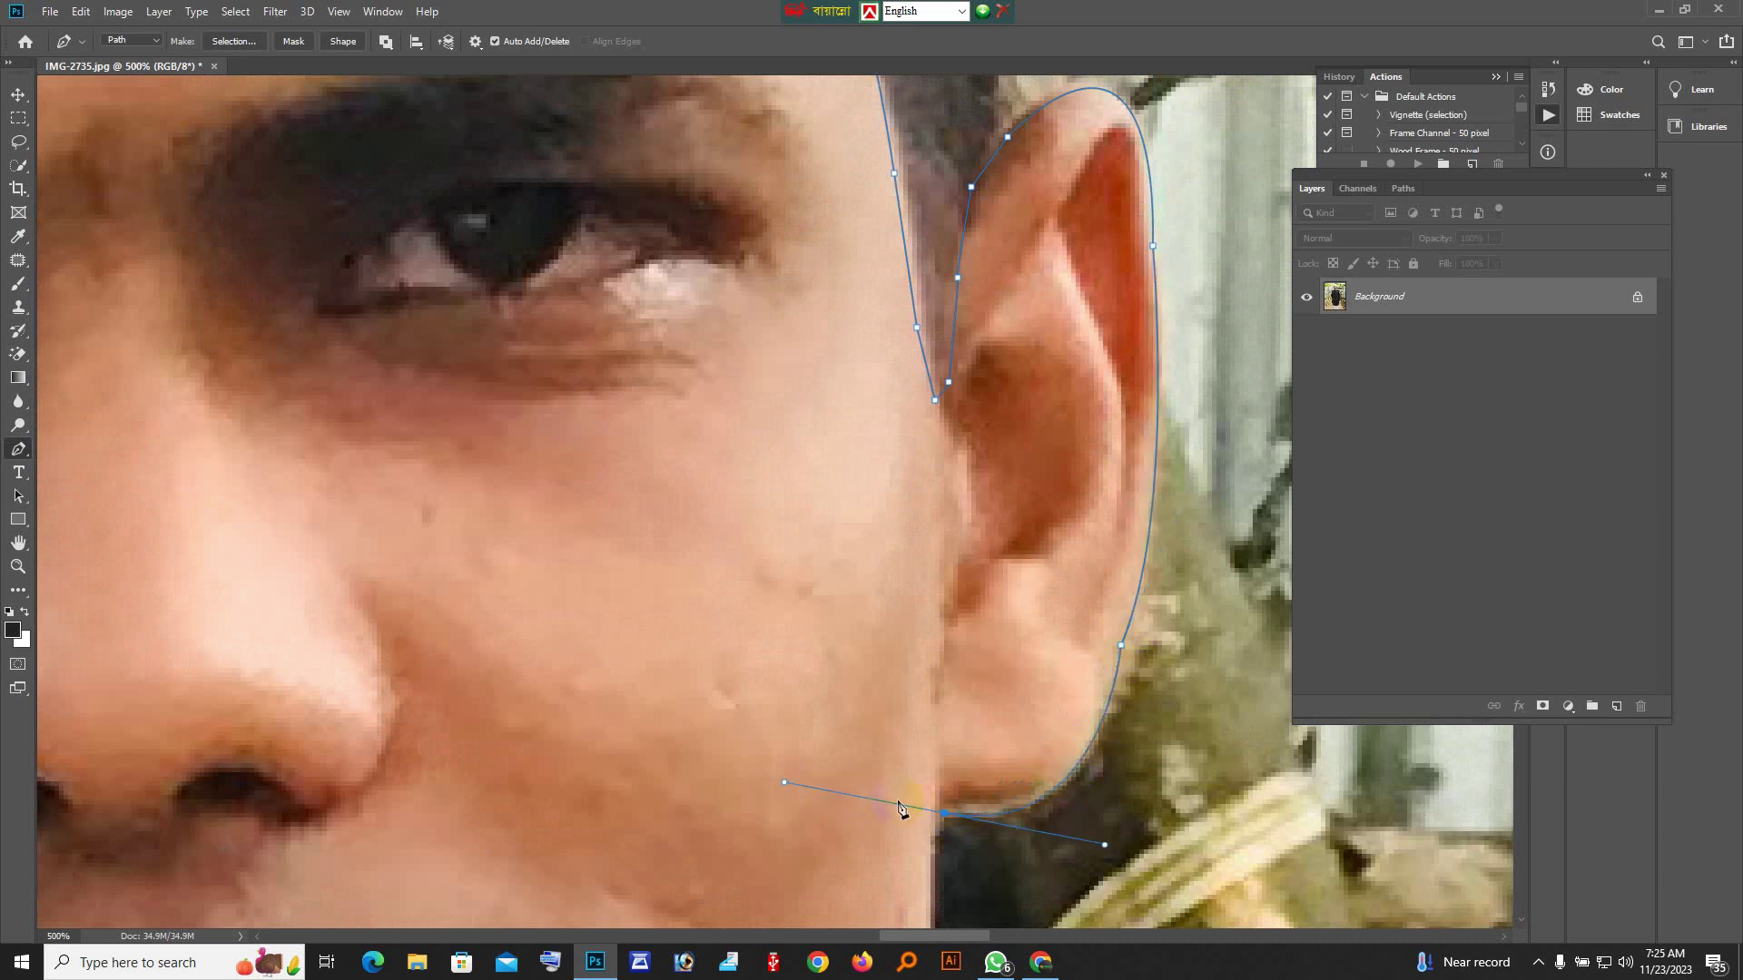
# Trace the path down the right cheek and jawline and along the side of the neck to the collar
pyautogui.scroll(-10, 945, 636)
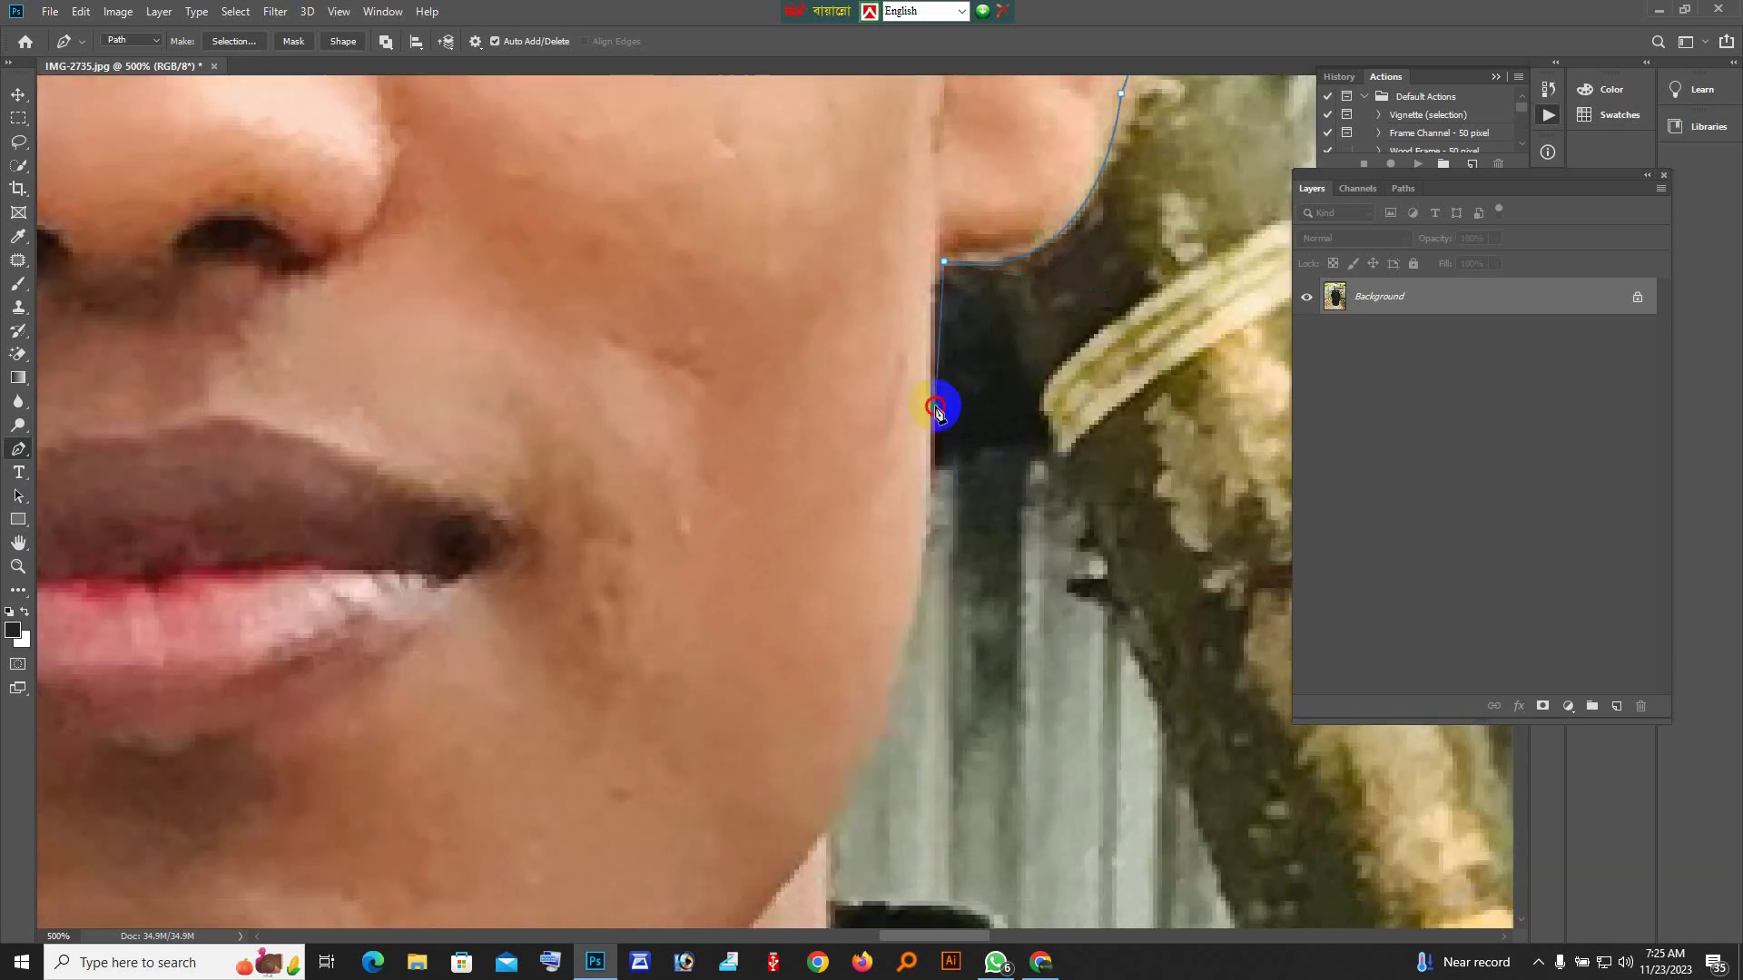
pyautogui.click(936, 408)
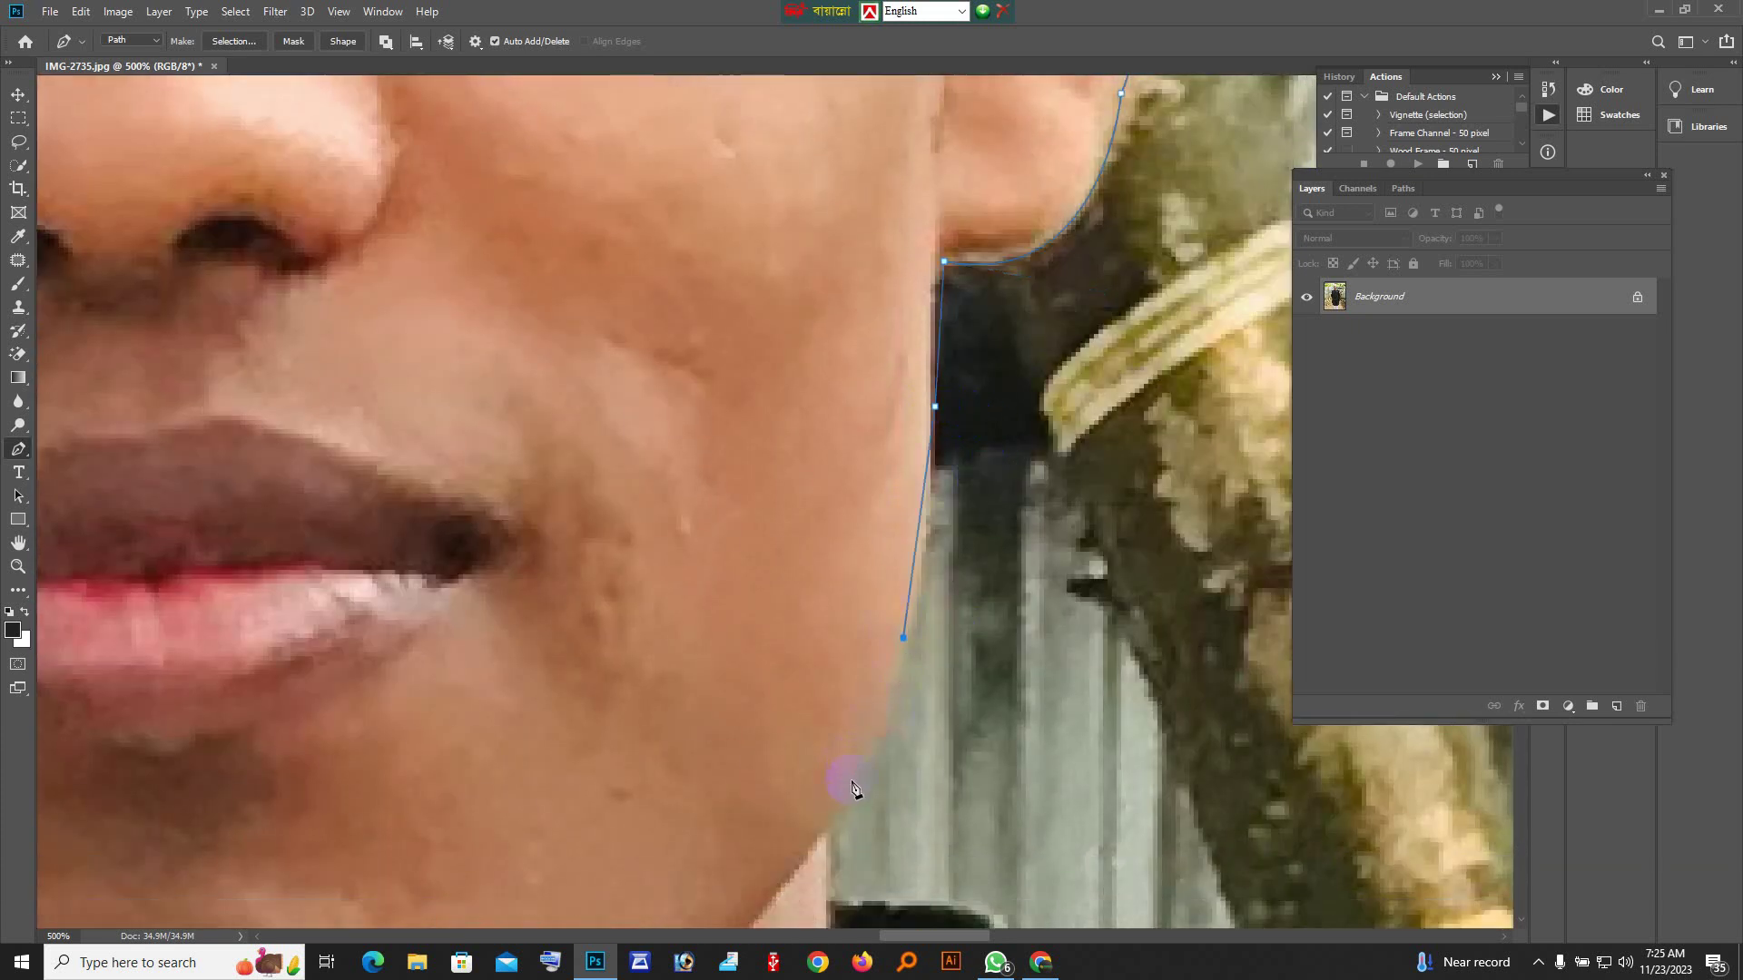
pyautogui.scroll(-4, 822, 817)
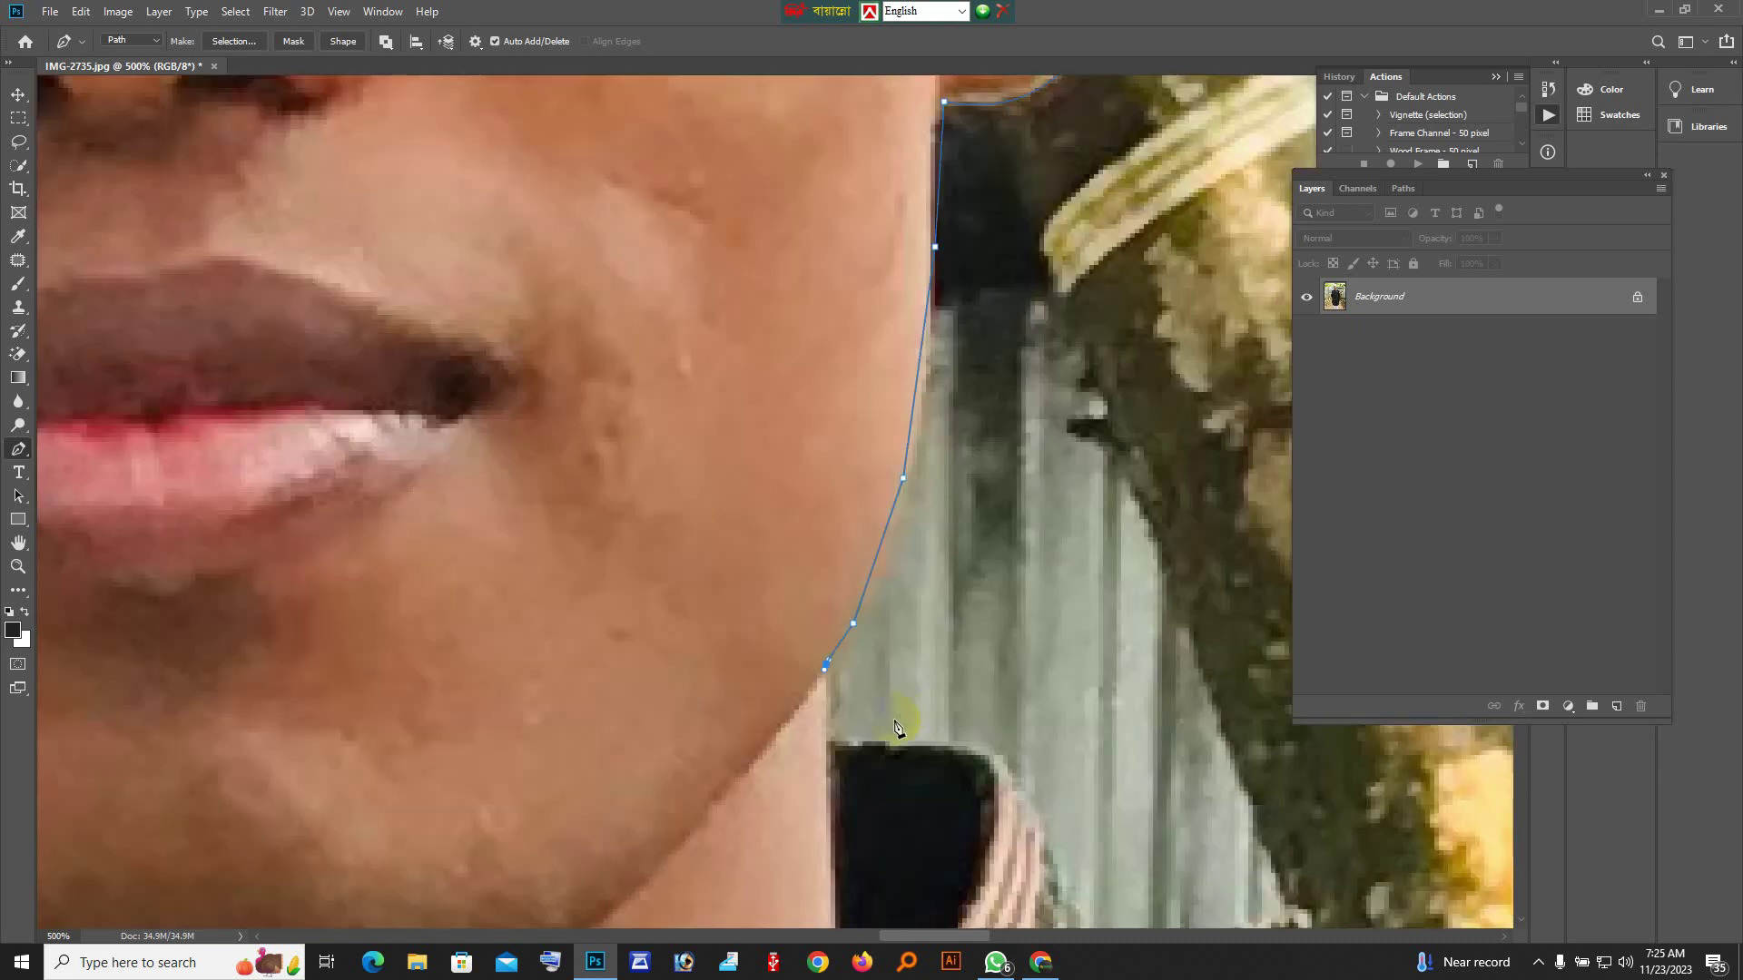
pyautogui.click(845, 882)
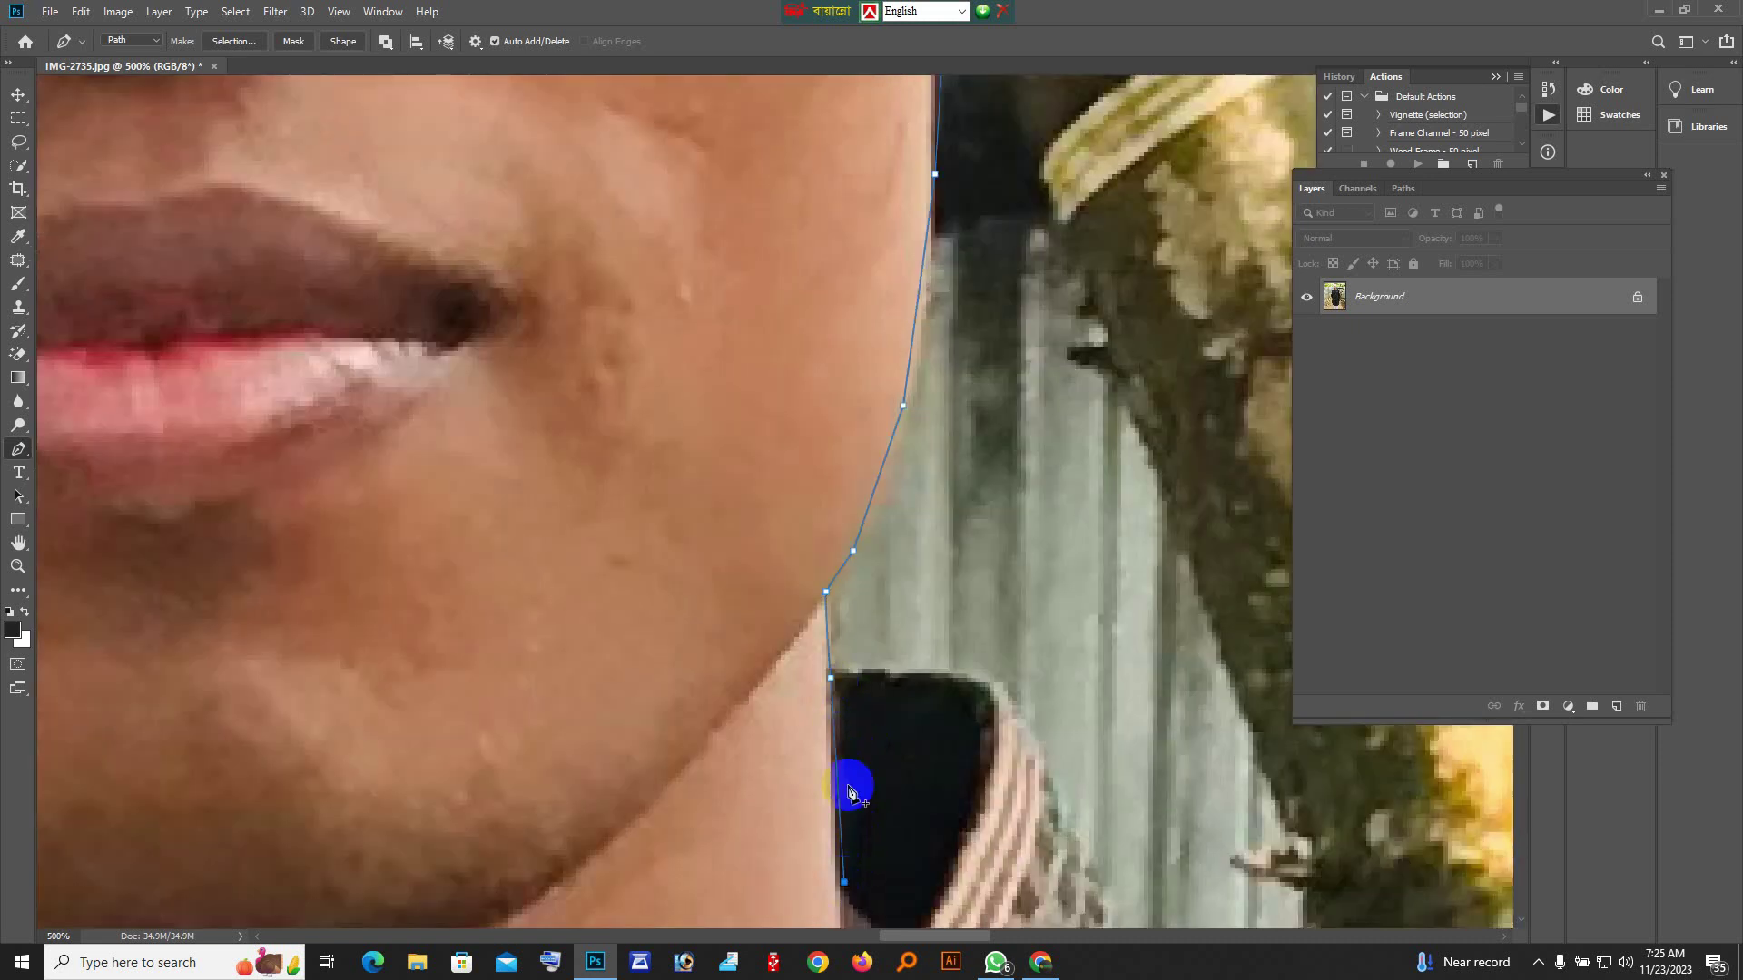
pyautogui.scroll(-5, 848, 790)
pyautogui.scroll(-5, 847, 732)
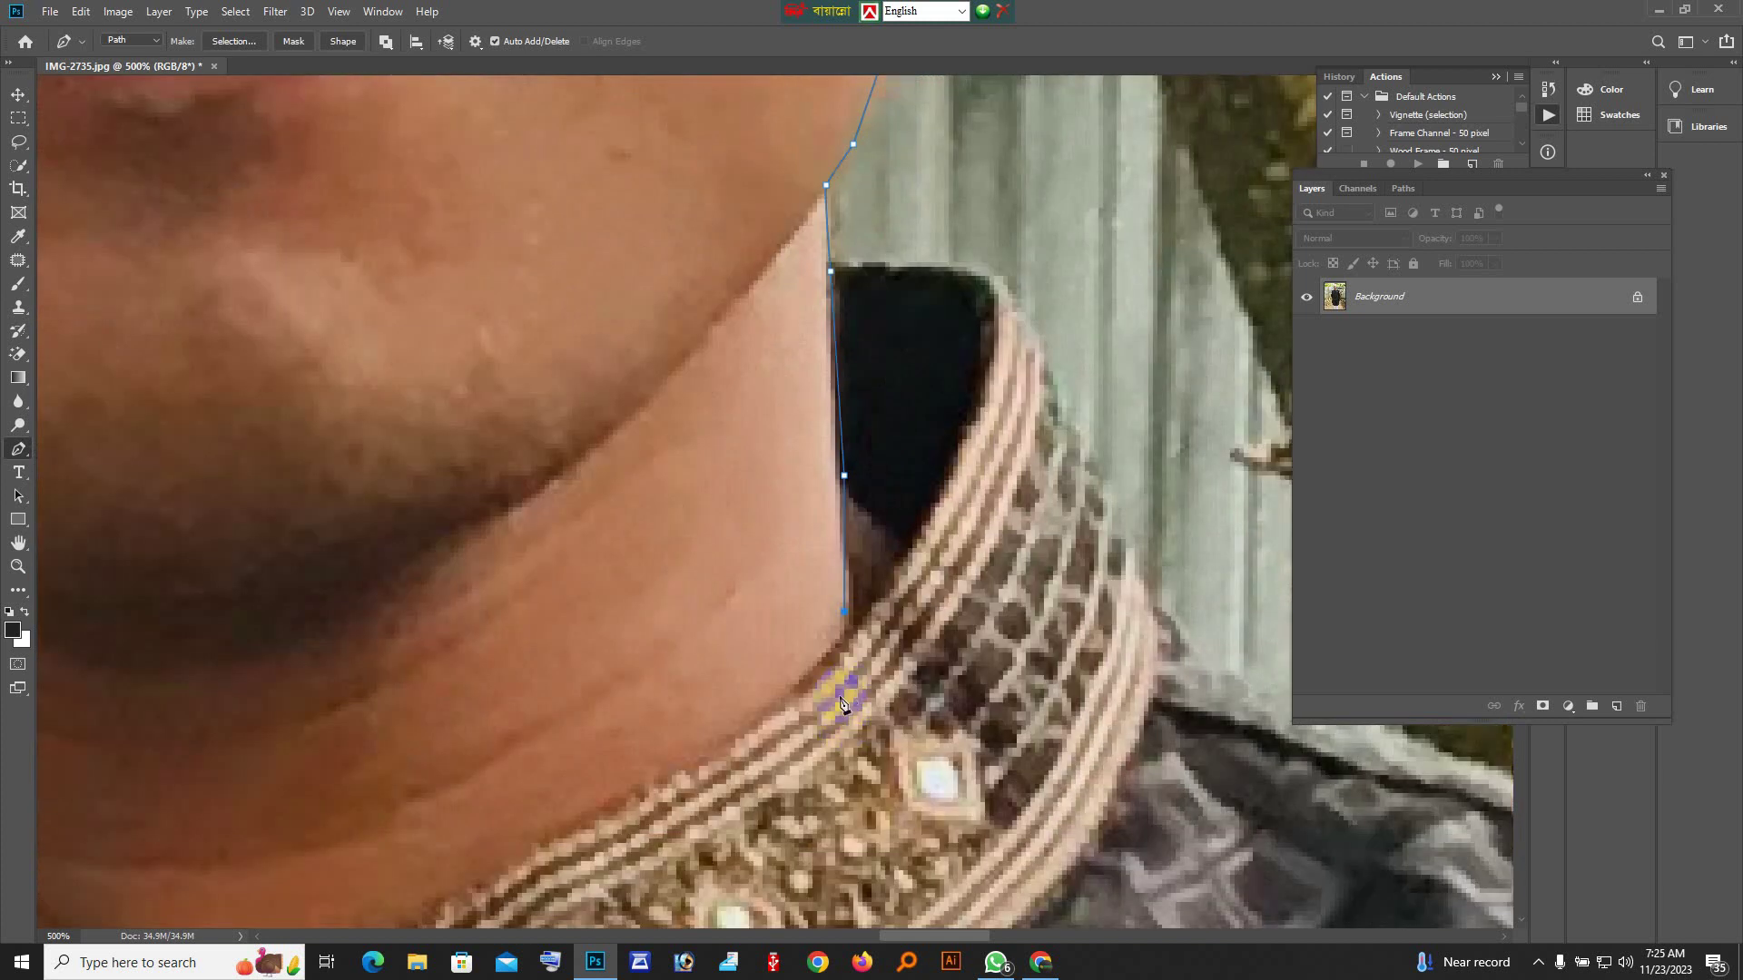
# Curve the path from the neck onto the right collar flap and follow its upper inner edge
pyautogui.click(641, 621)
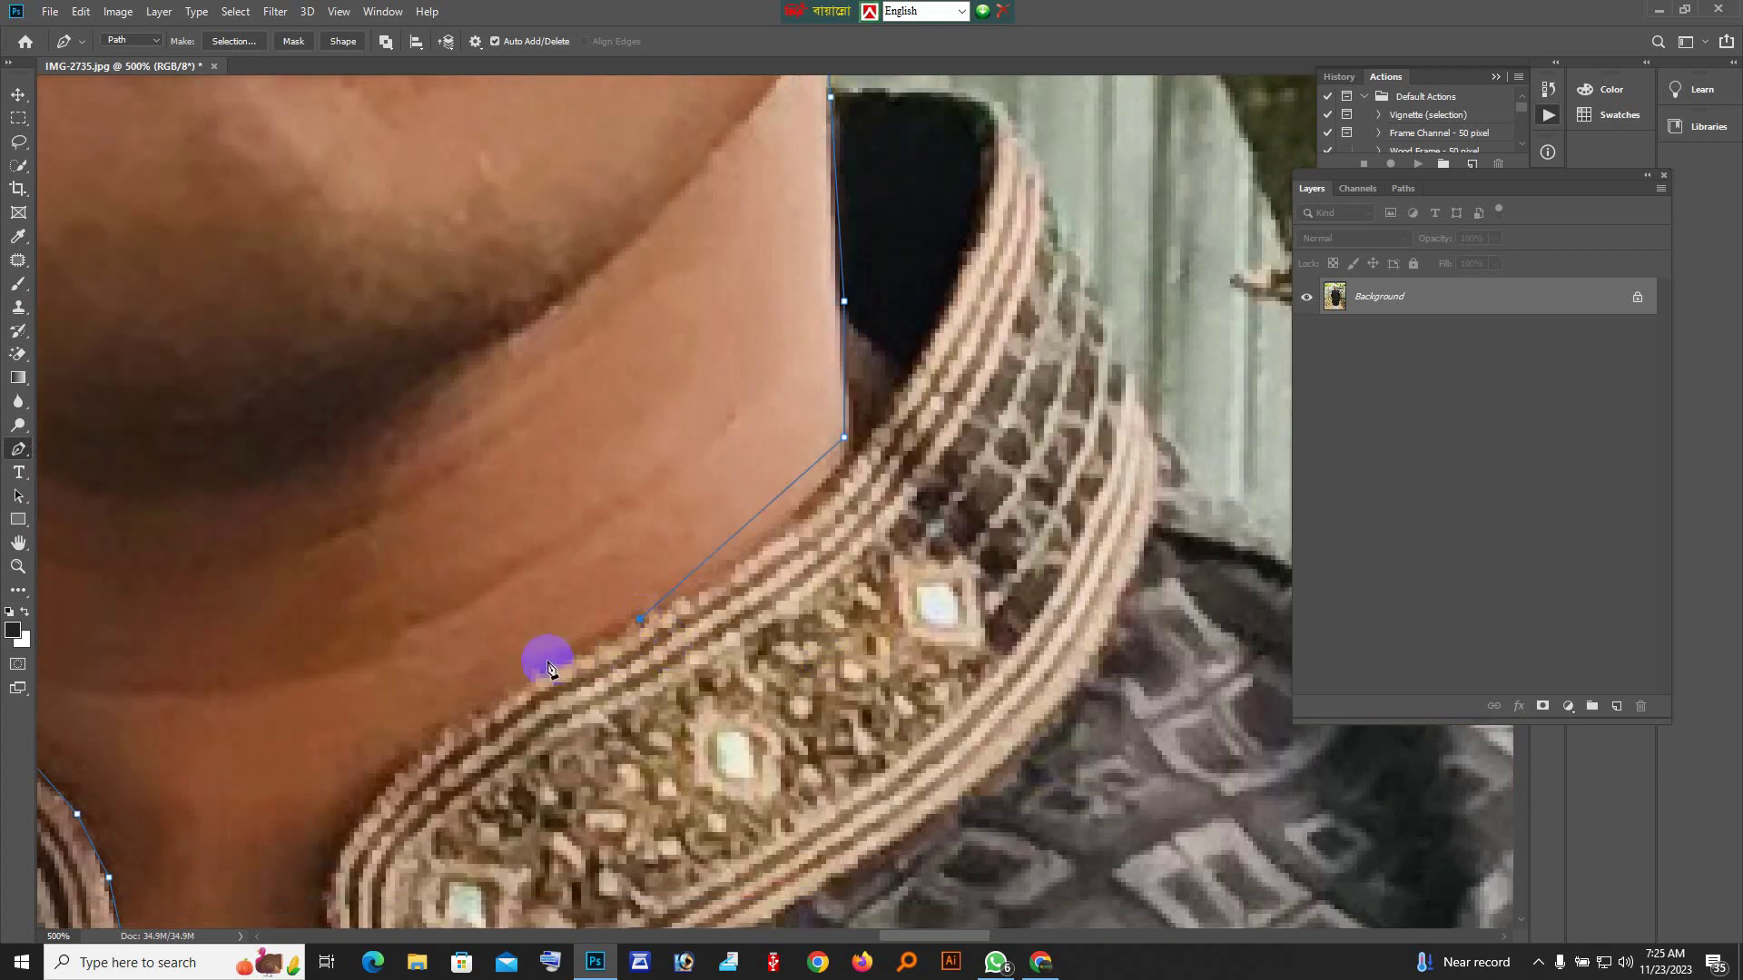
pyautogui.moveTo(635, 619); pyautogui.dragTo(452, 709)
pyautogui.click(639, 617)
pyautogui.click(559, 662)
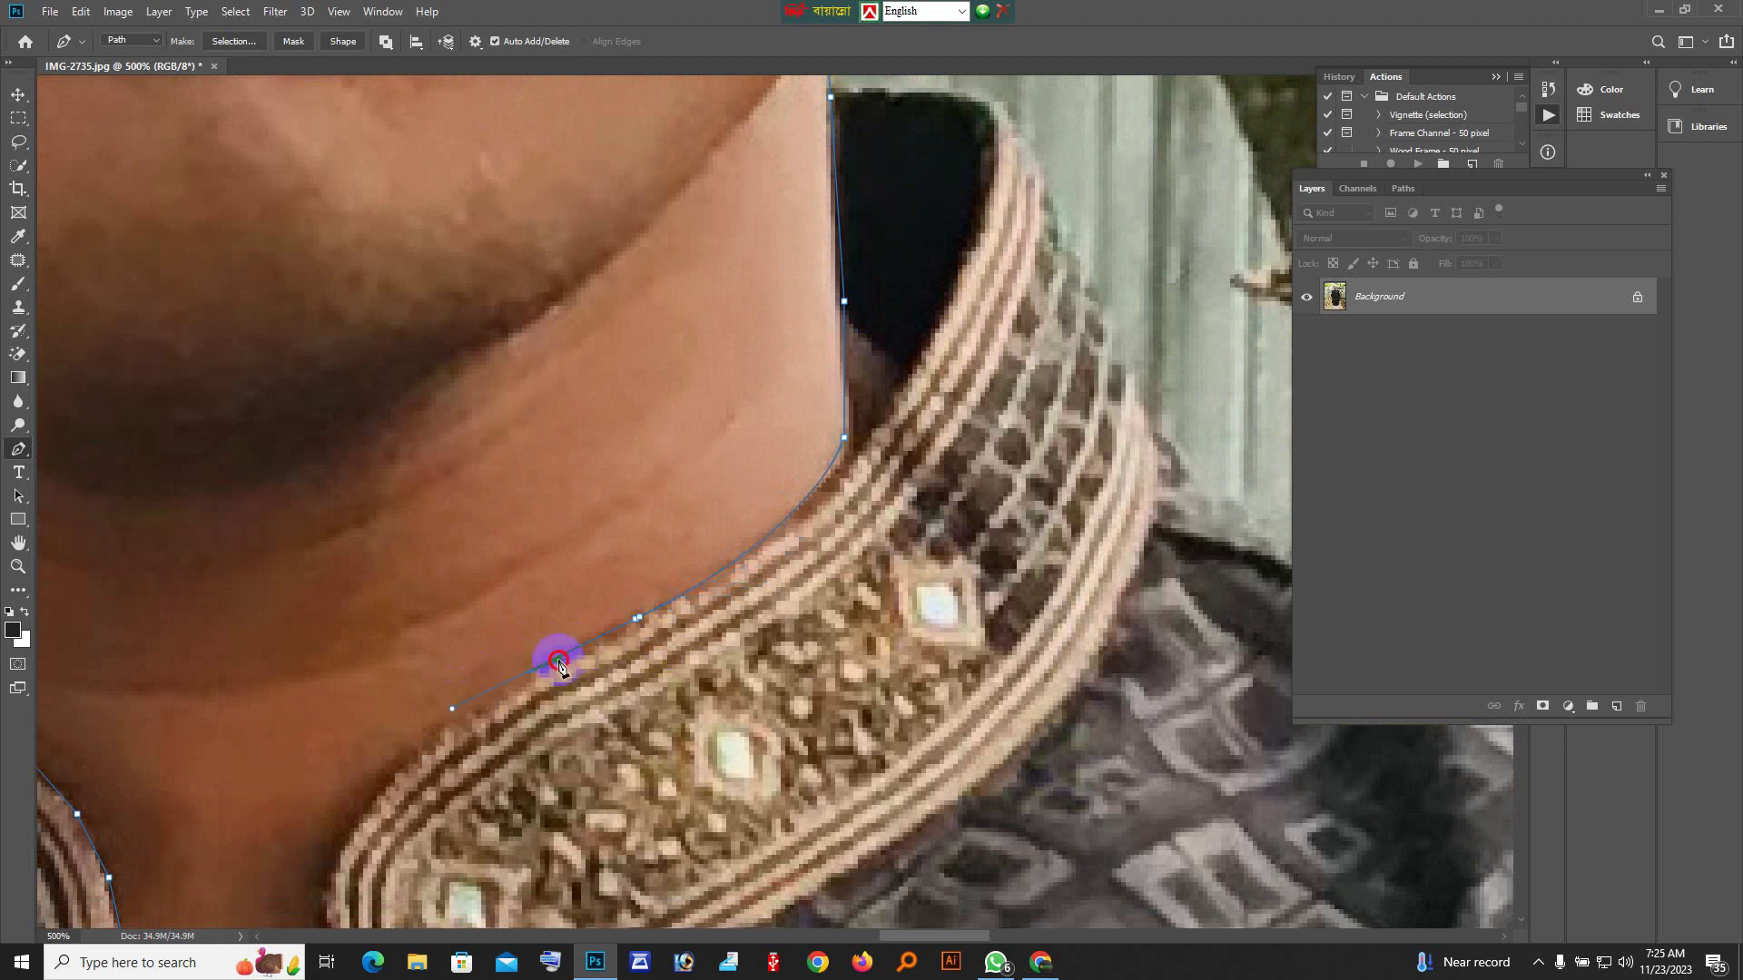
pyautogui.click(431, 742)
# Trace around the end of the right collar flap and across the neck opening, closing the path at its starting point
pyautogui.scroll(-2, 427, 731)
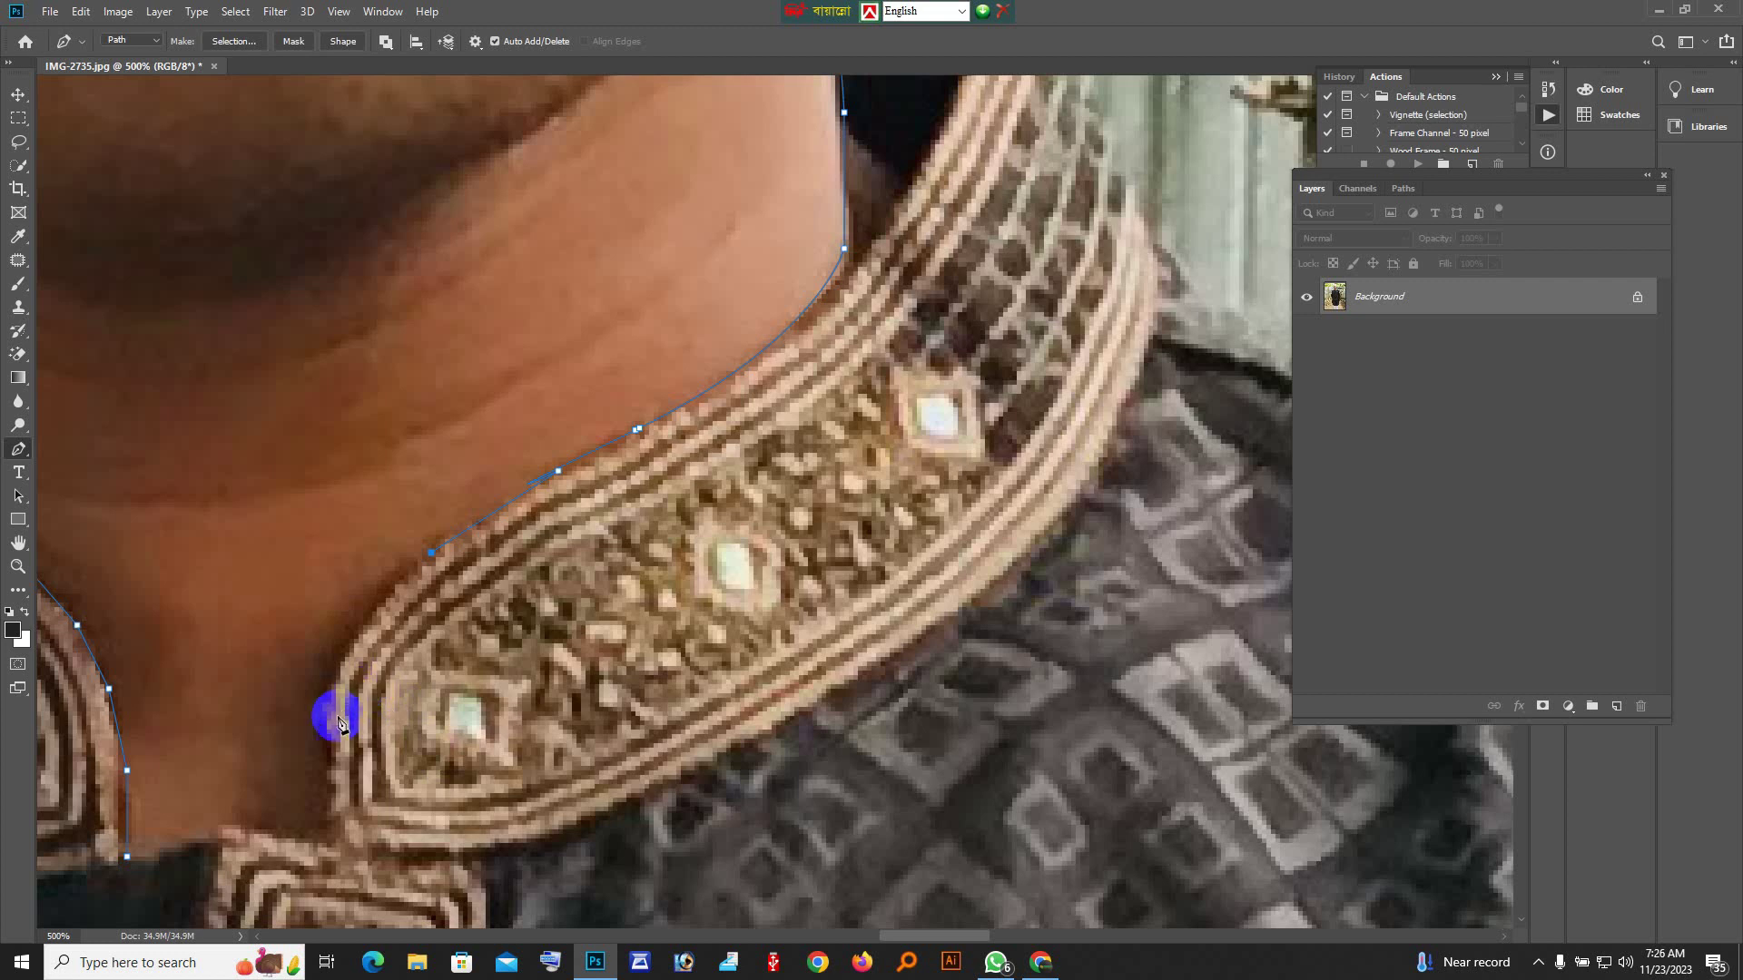
pyautogui.moveTo(329, 717); pyautogui.dragTo(356, 759)
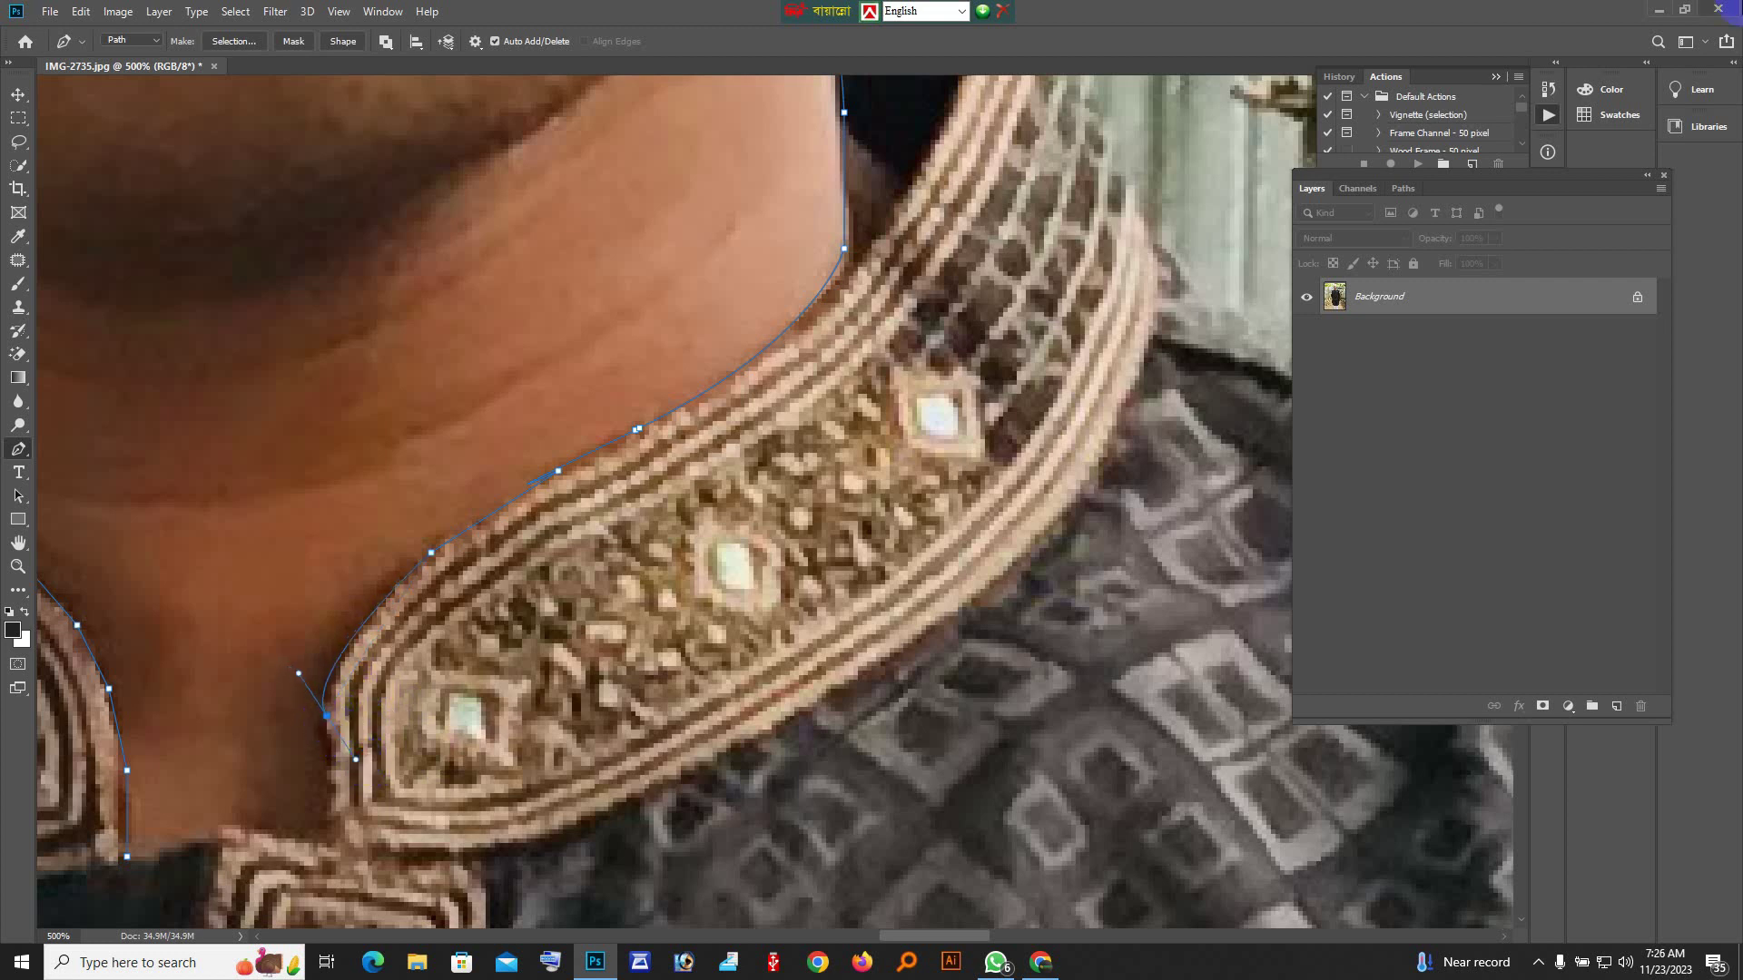
pyautogui.click(324, 722)
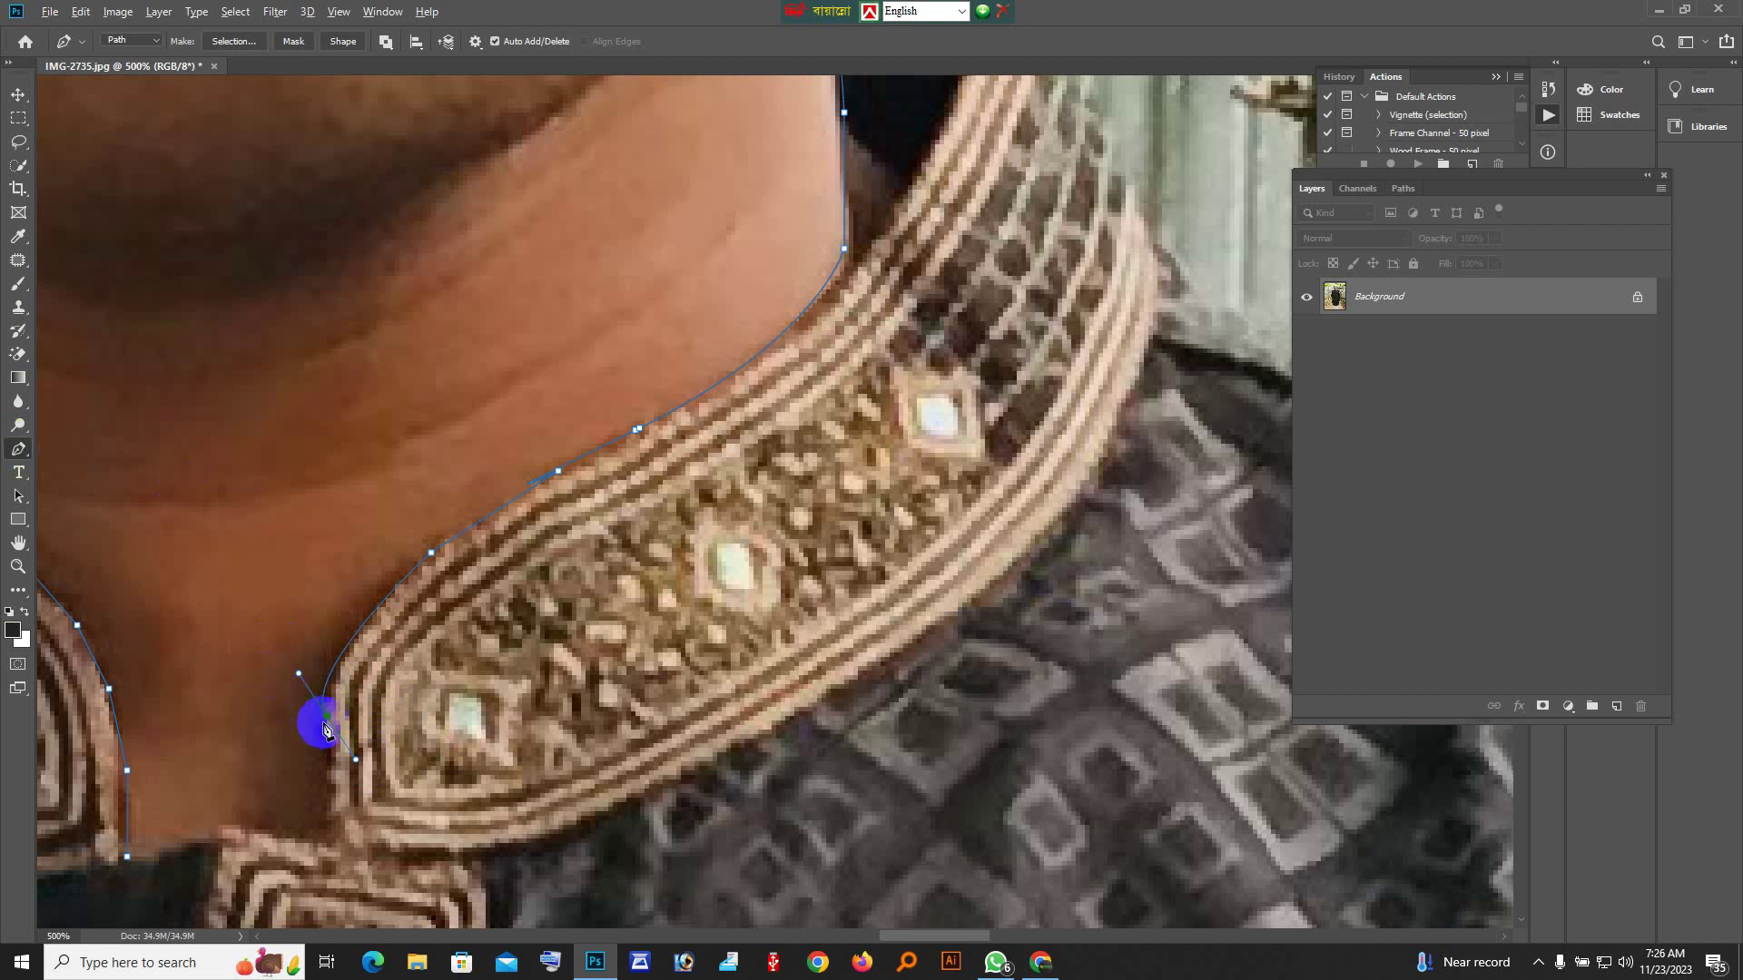
pyautogui.click(322, 783)
pyautogui.click(245, 825)
pyautogui.click(188, 826)
pyautogui.click(125, 856)
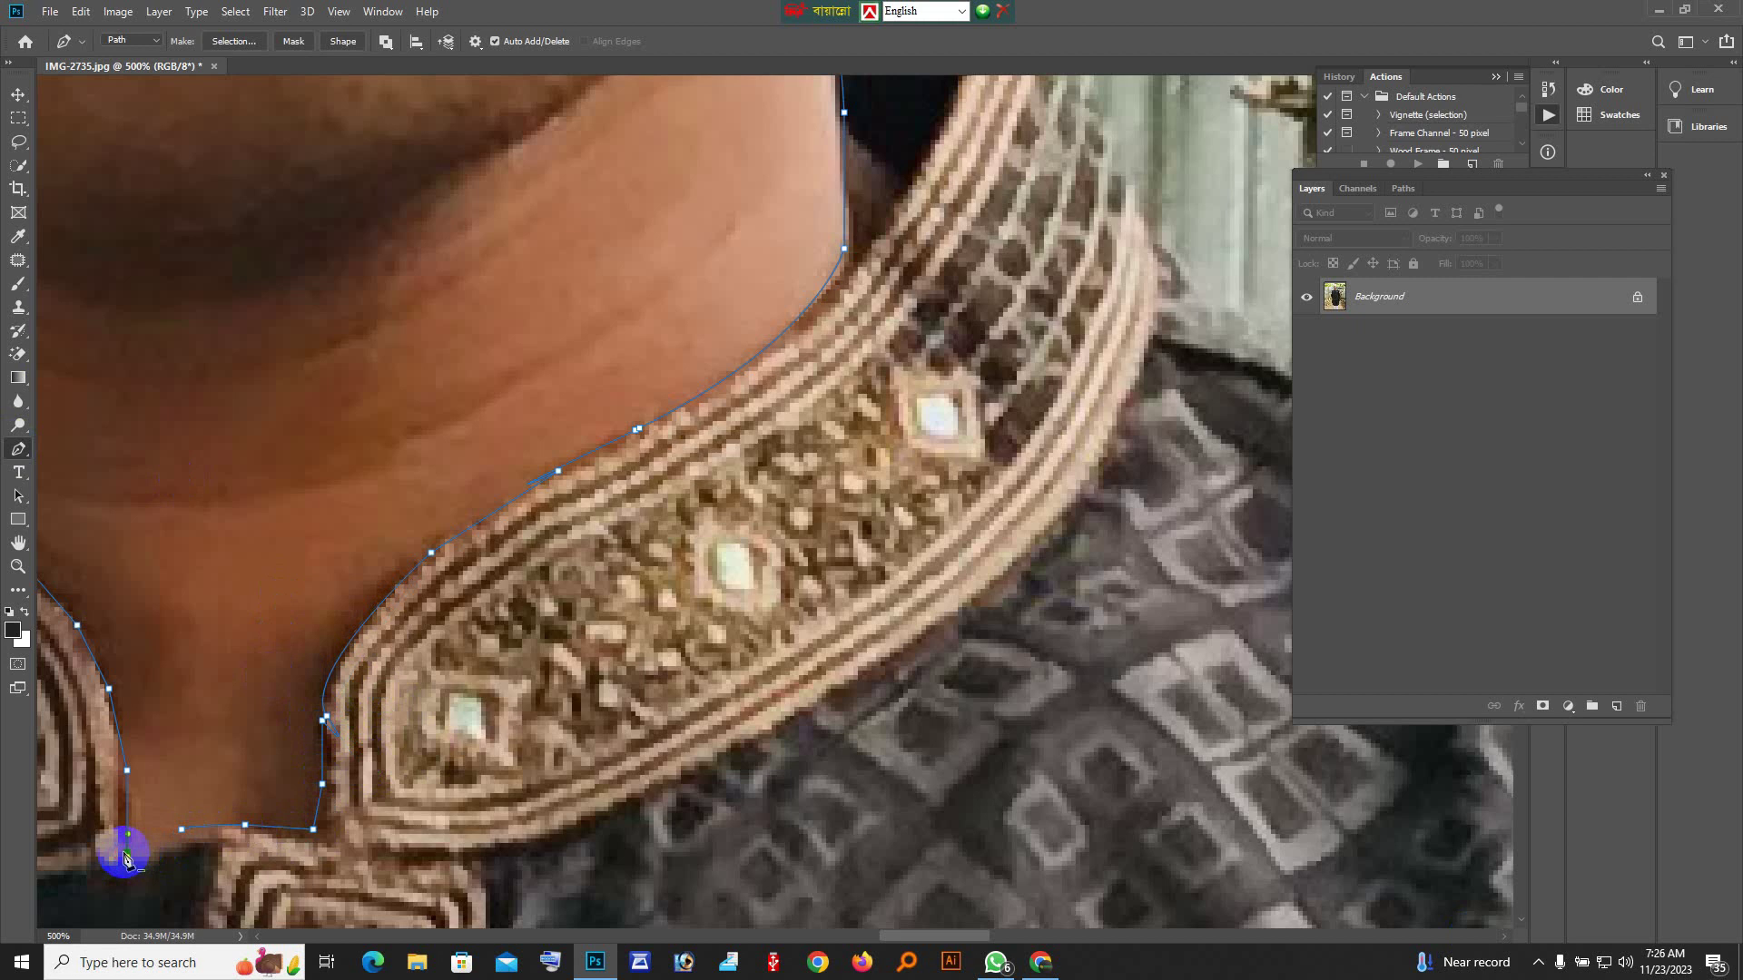
# Convert the closed path around the face, ears and neck into a selection
pyautogui.keyDown('alt'); pyautogui.click(516, 630); pyautogui.keyUp('alt')
pyautogui.keyDown('alt'); pyautogui.click(519, 624); pyautogui.keyUp('alt')
pyautogui.keyDown('alt'); pyautogui.click(524, 586); pyautogui.keyUp('alt')
pyautogui.keyDown('alt'); pyautogui.click(537, 497); pyautogui.keyUp('alt')
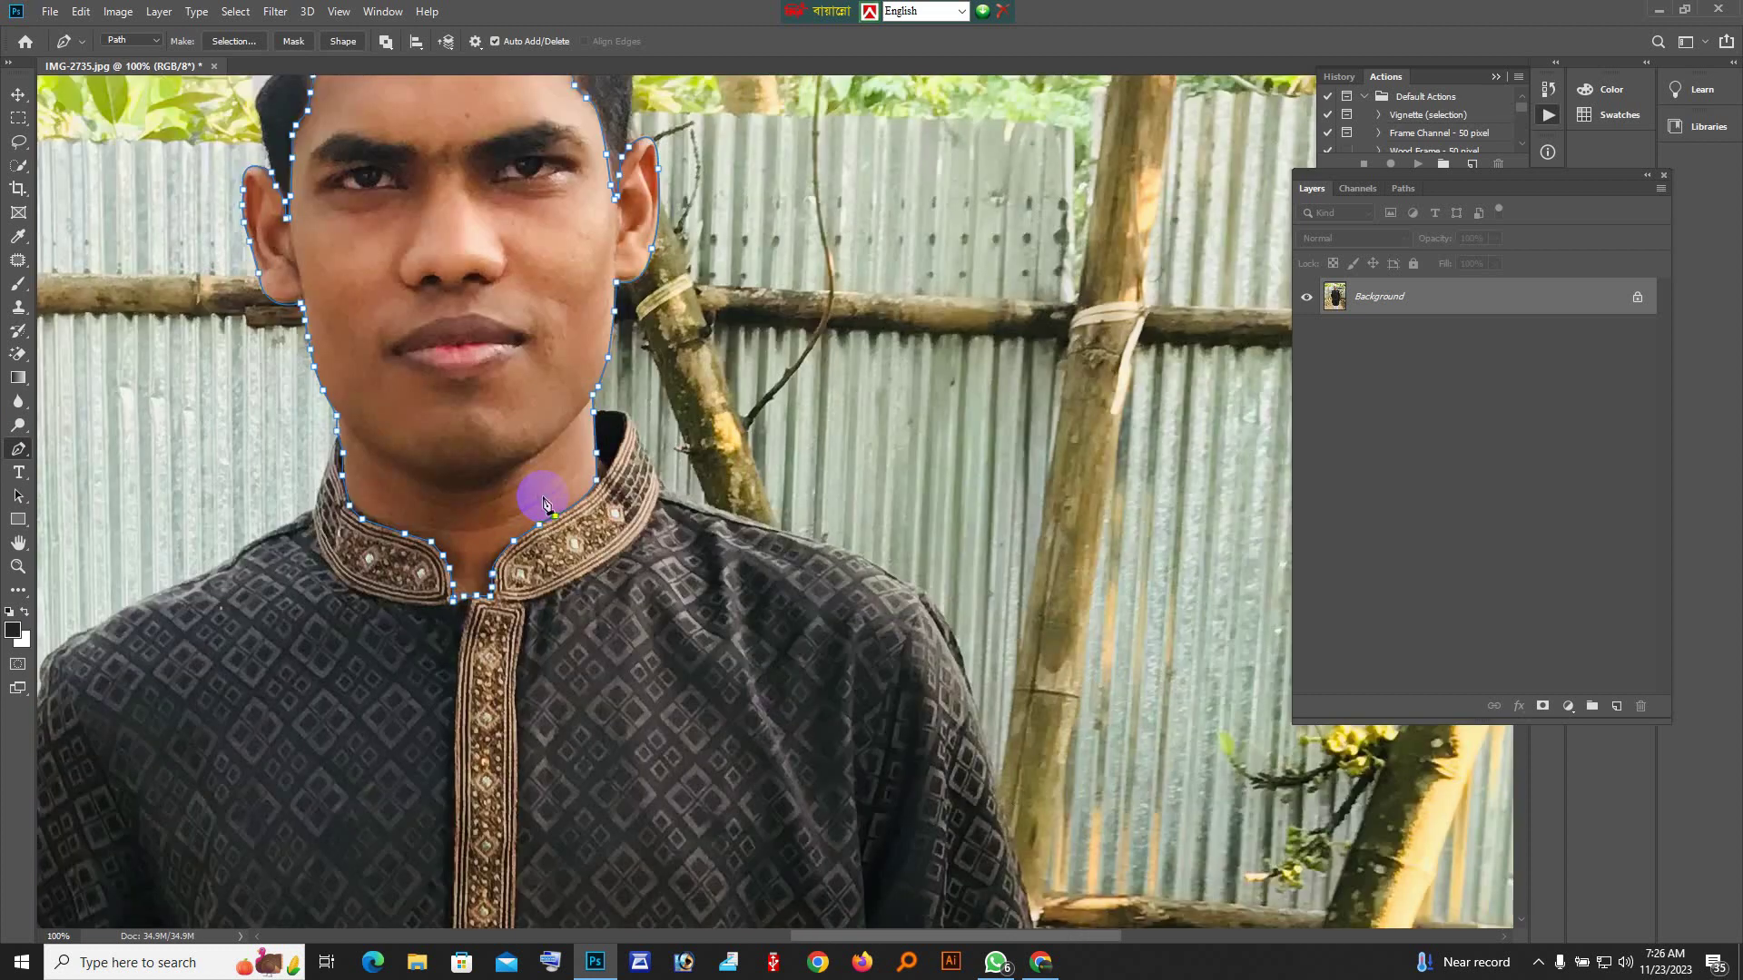
pyautogui.scroll(3, 534, 490)
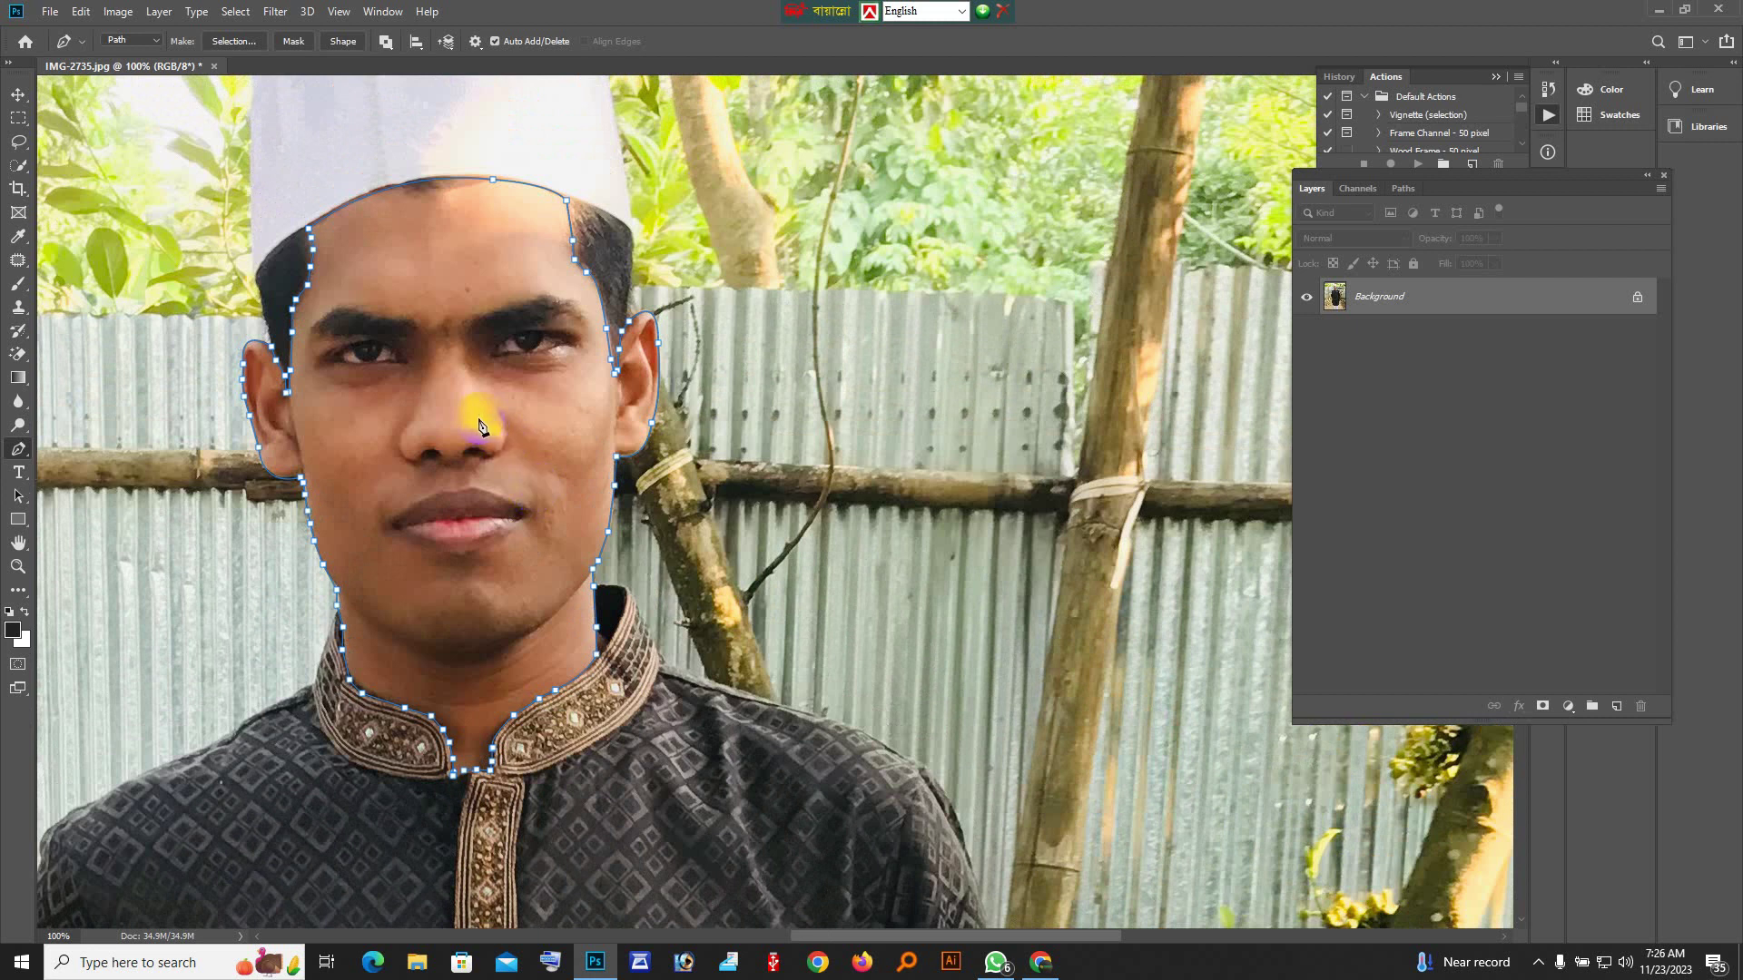
pyautogui.hotkey('ctrl', 'Return')
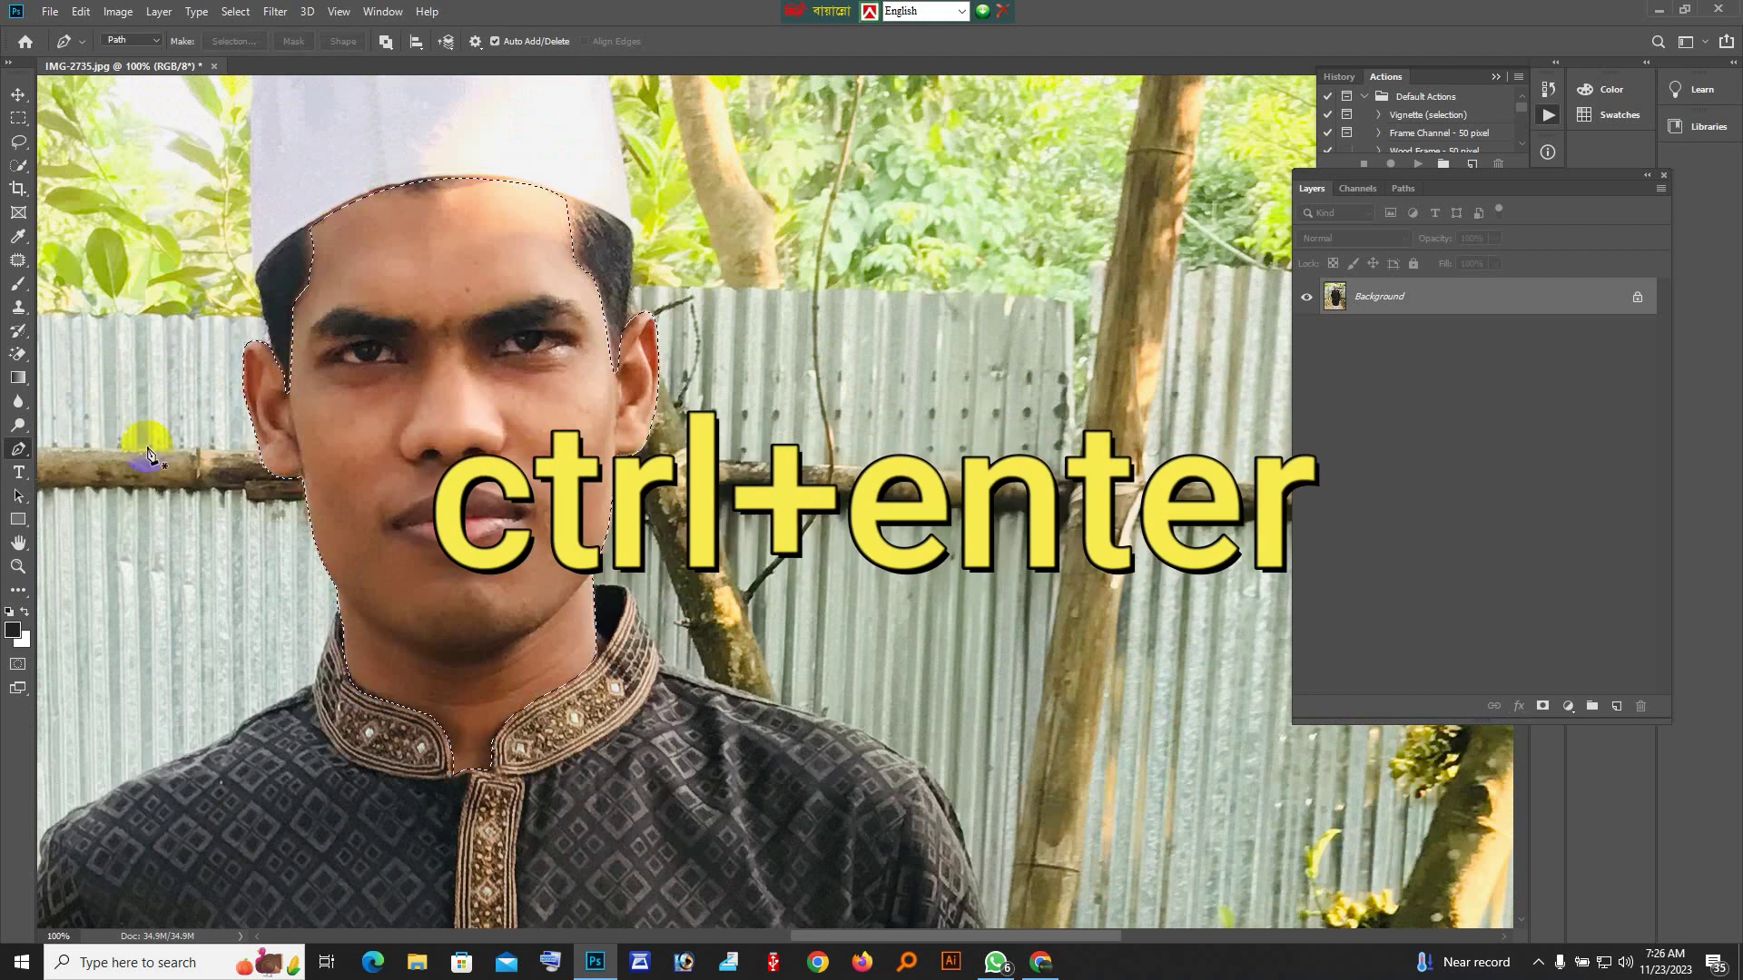
# Copy the selected face, ears and neck to a new layer and reload that layer's outline as a selection
pyautogui.scroll(1, 370, 342)
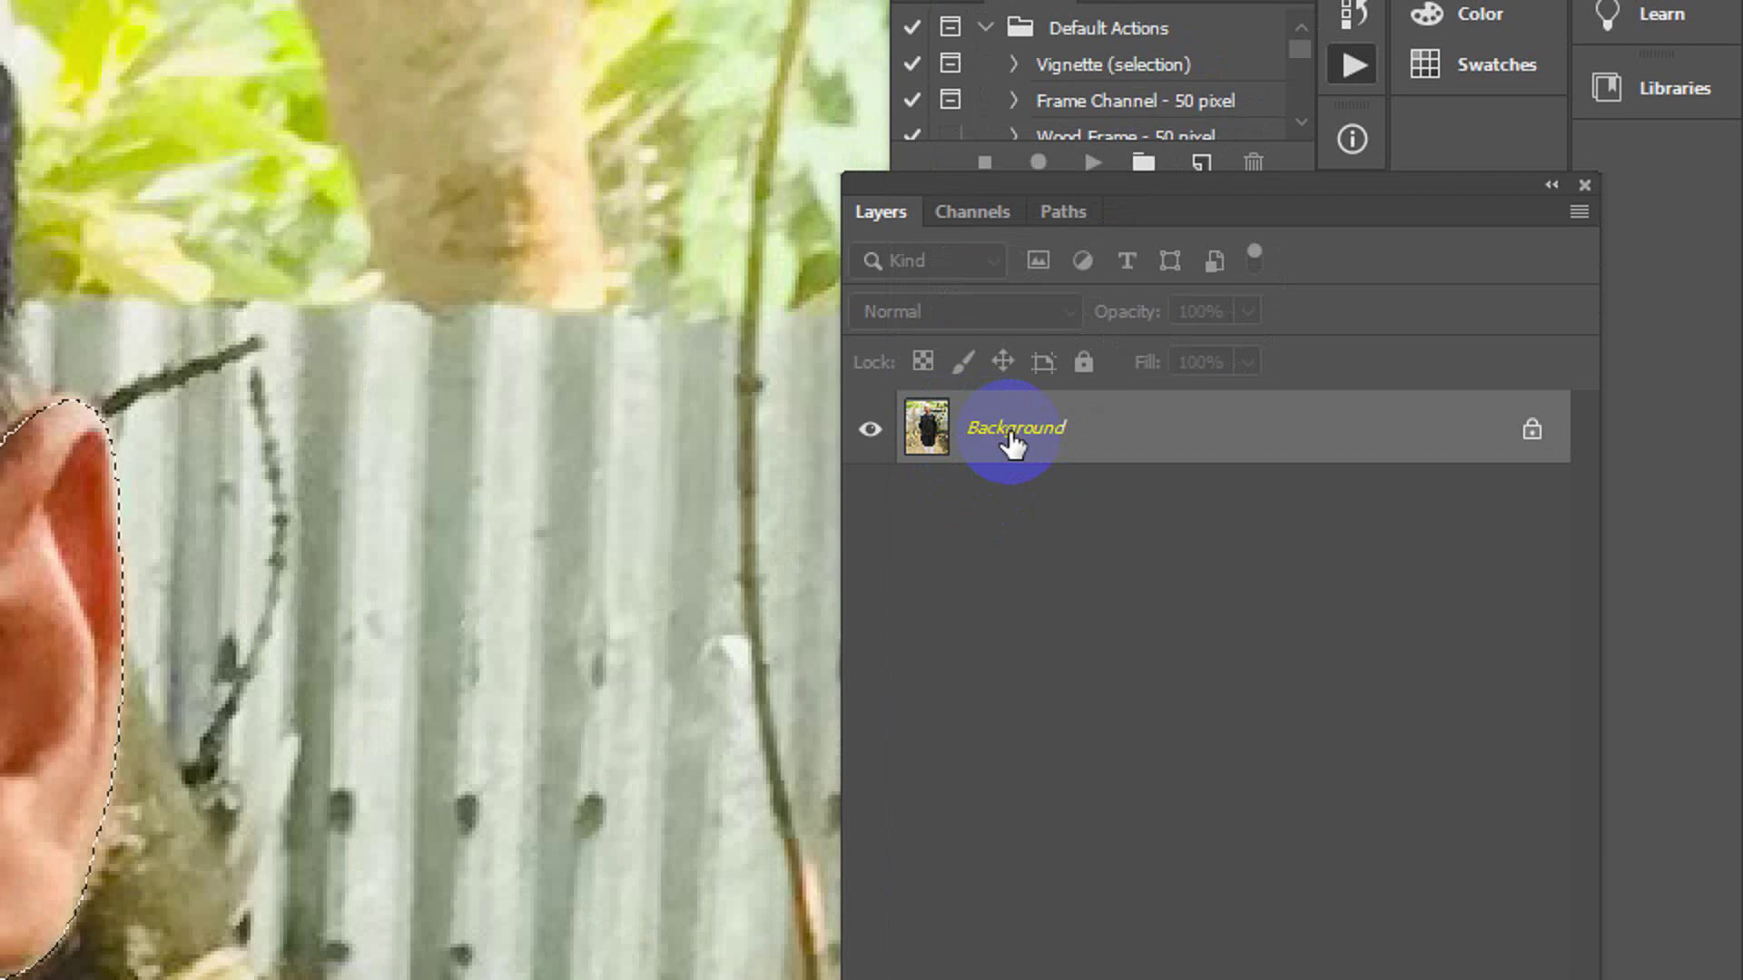
pyautogui.hotkey('ctrl', 'j')
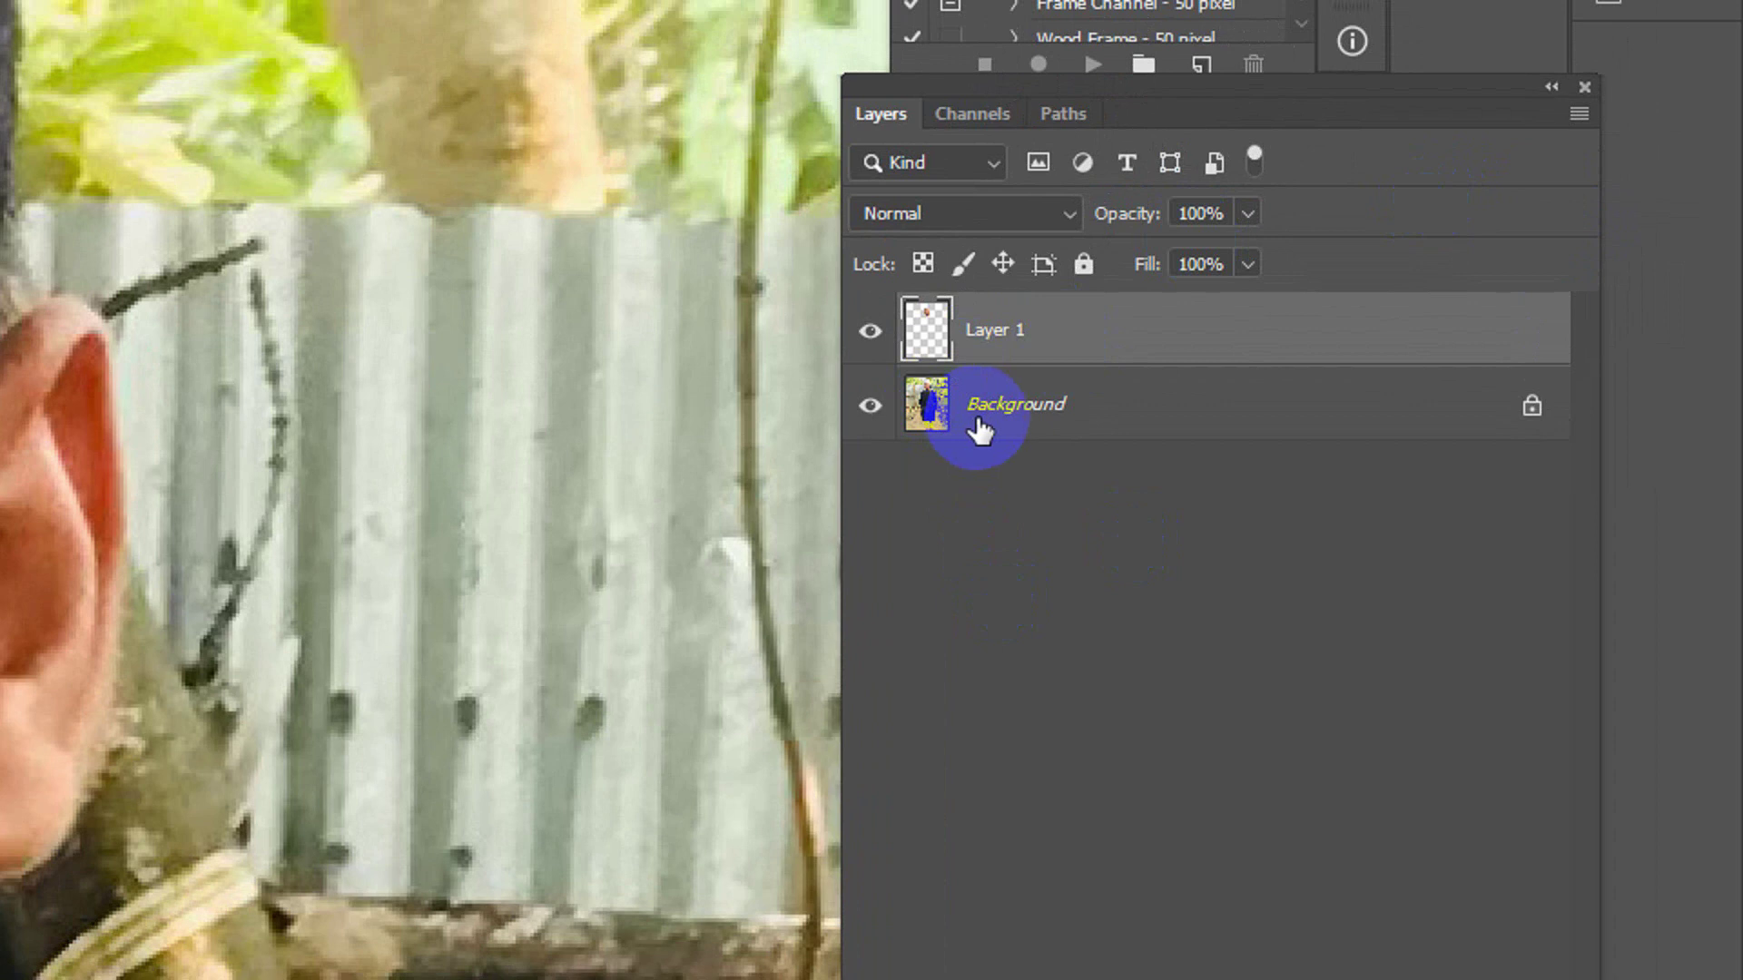
pyautogui.keyDown('ctrl'); pyautogui.click(922, 334); pyautogui.keyUp('ctrl')
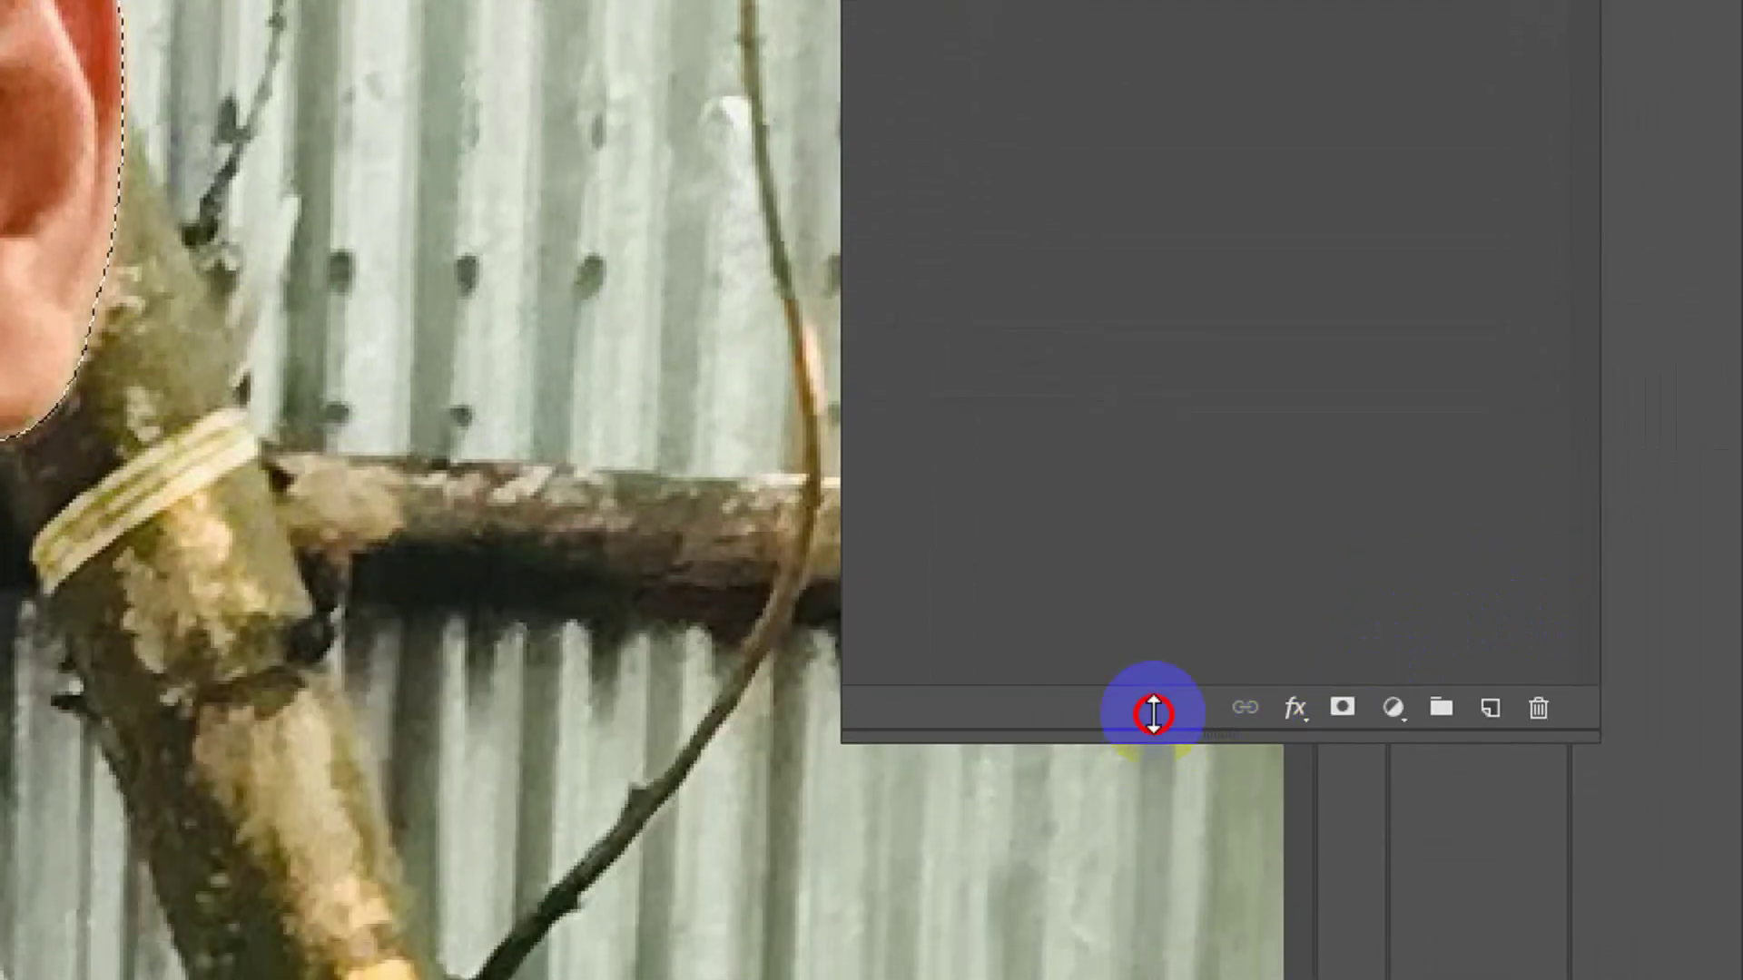
# Add a Solid Color fill layer over the selected skin area in the light peach colour f3bc94
pyautogui.moveTo(1153, 714); pyautogui.dragTo(1104, 420)
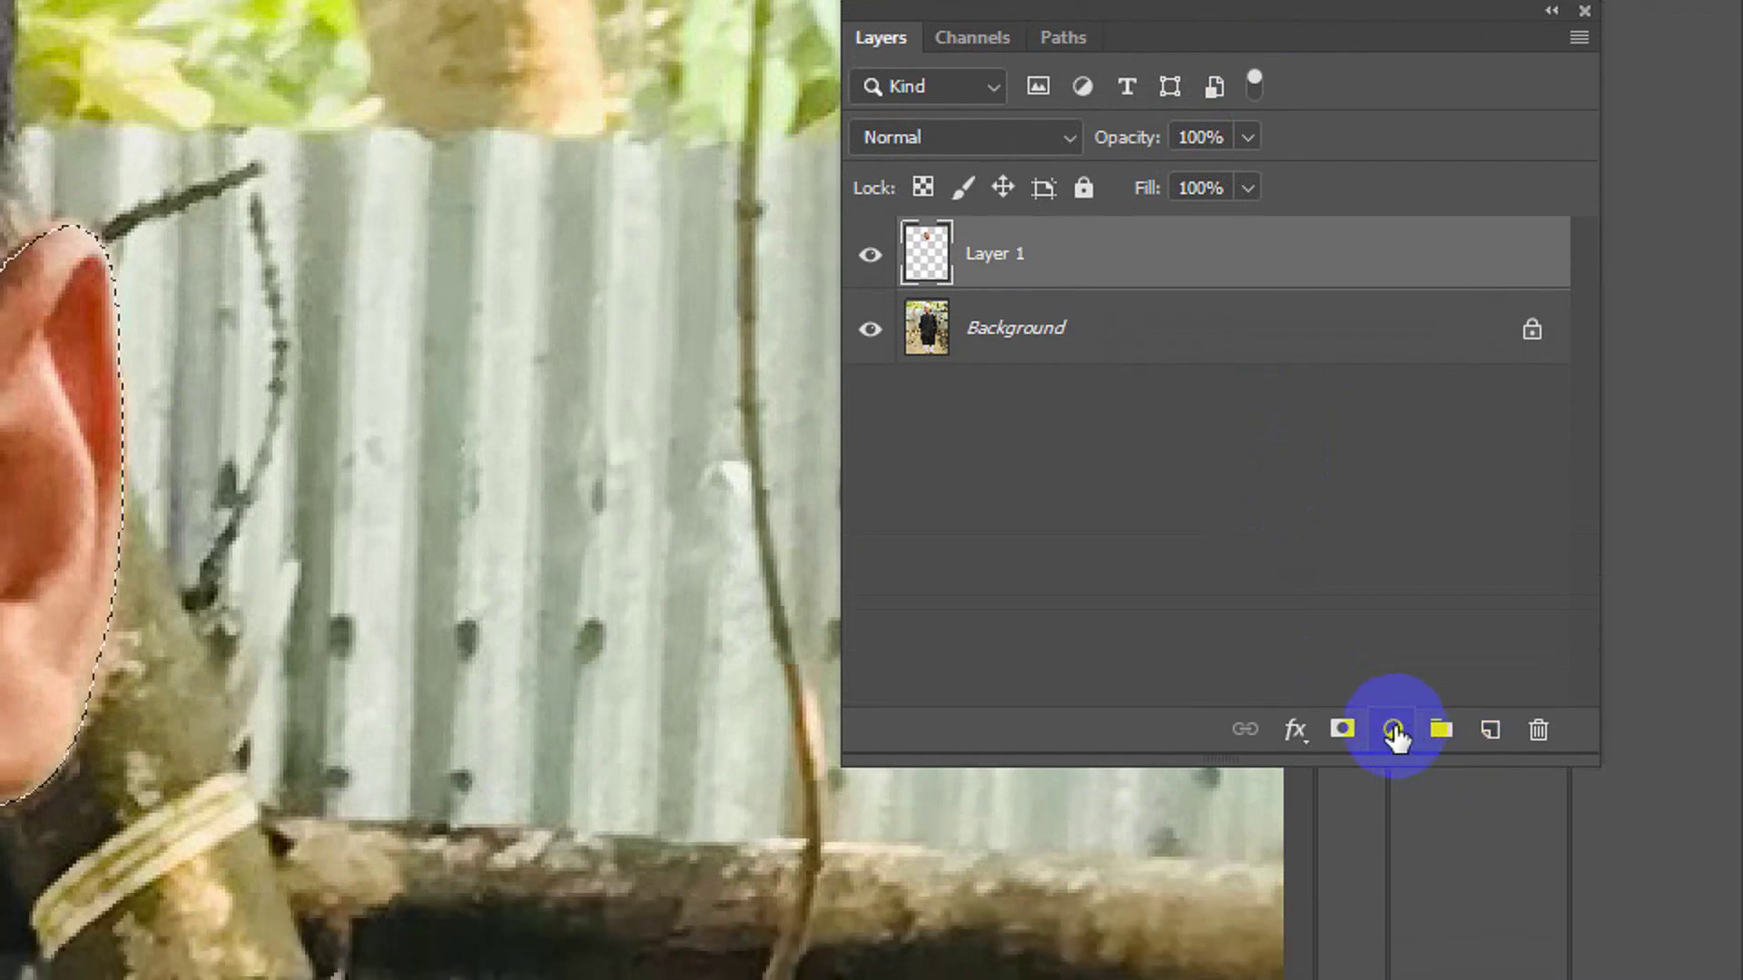
pyautogui.click(1394, 729)
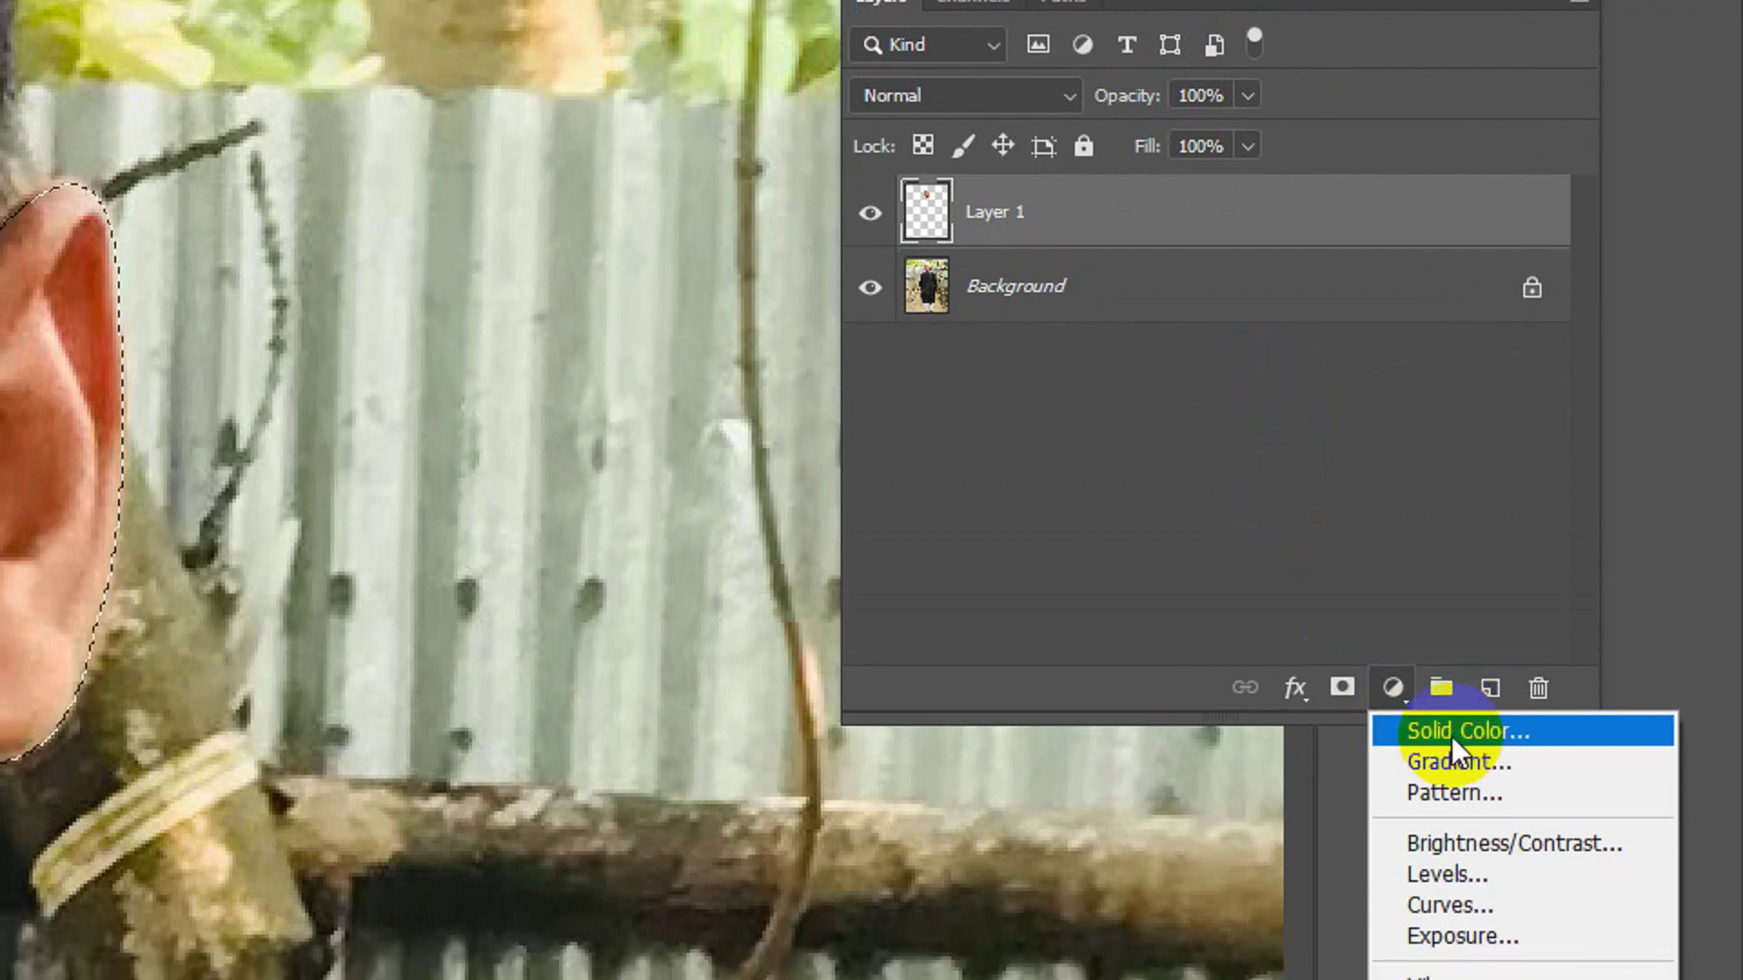
pyautogui.click(1456, 733)
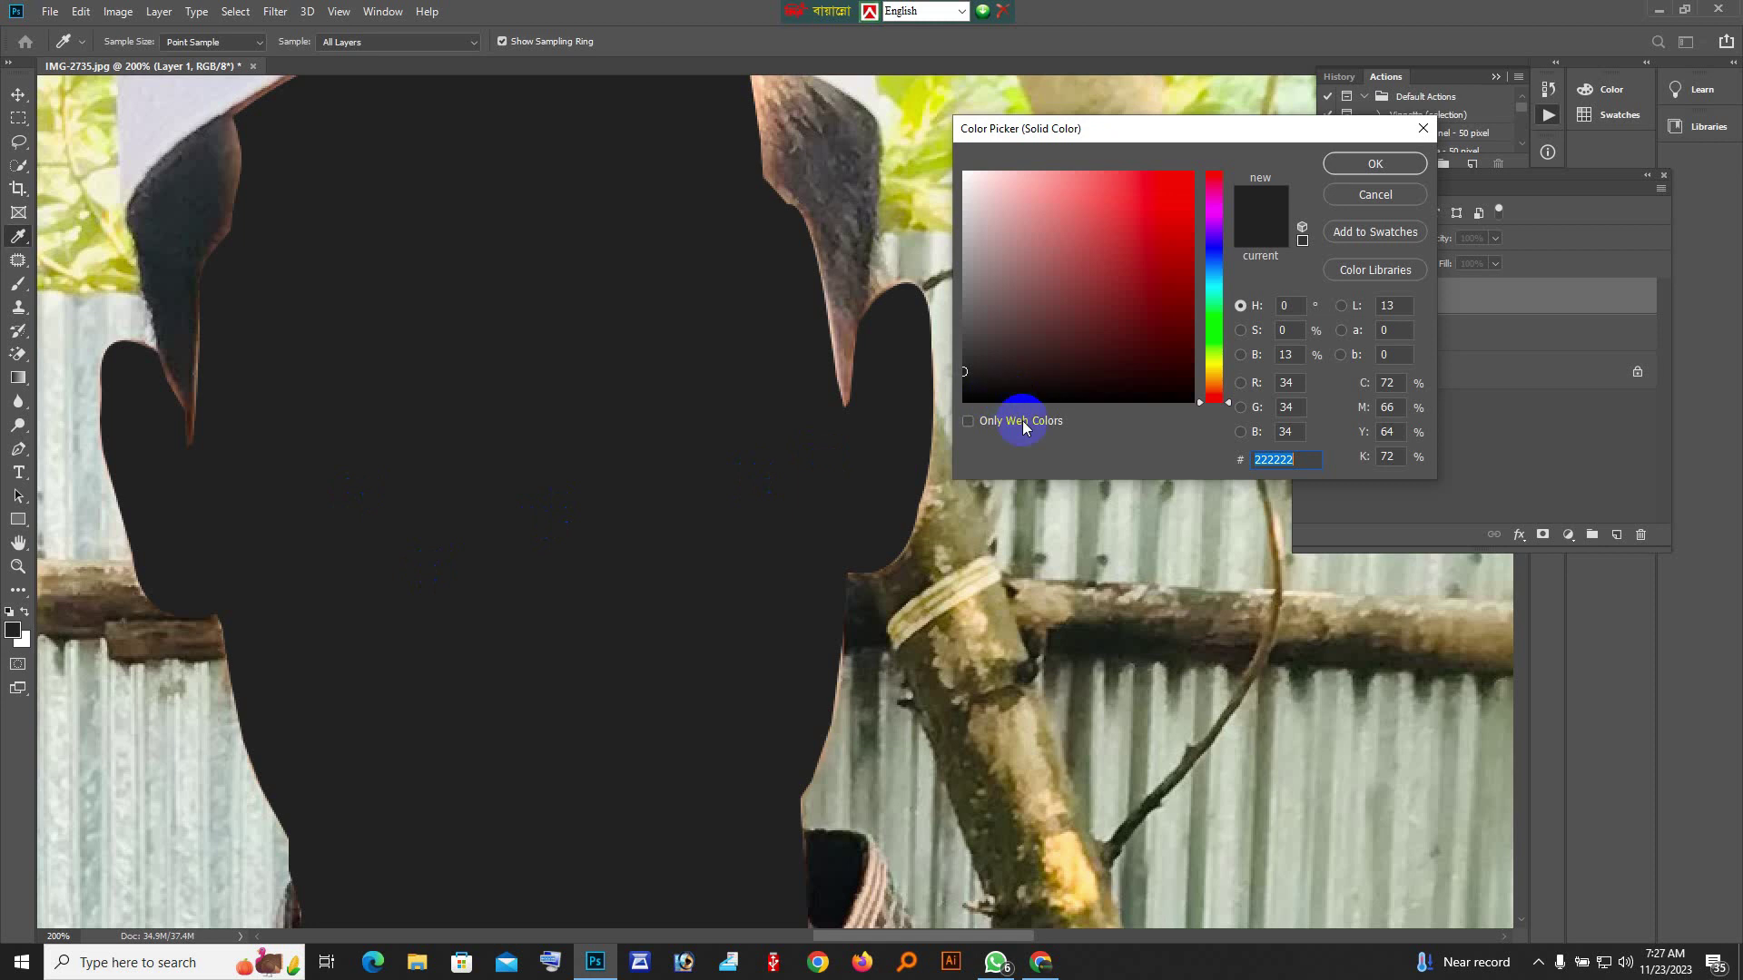
pyautogui.click(1213, 374)
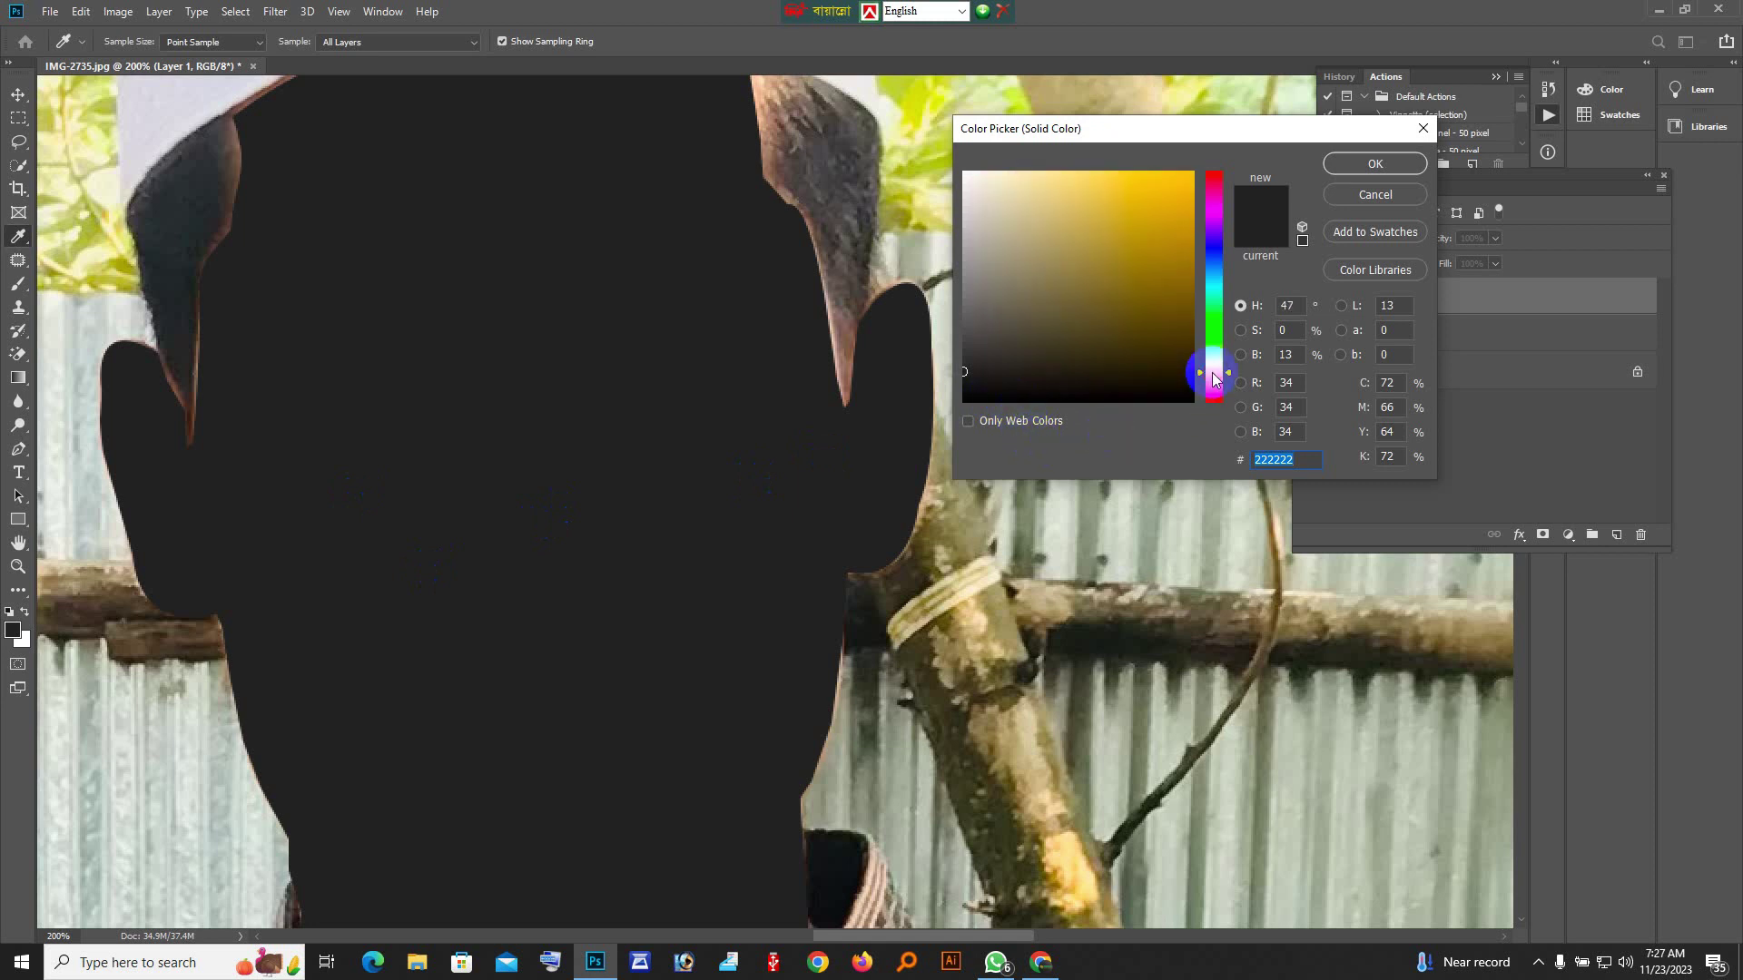
pyautogui.moveTo(1214, 377)
pyautogui.mouseDown()
pyautogui.moveTo(1209, 201)
pyautogui.moveTo(1211, 392)
pyautogui.mouseUp()
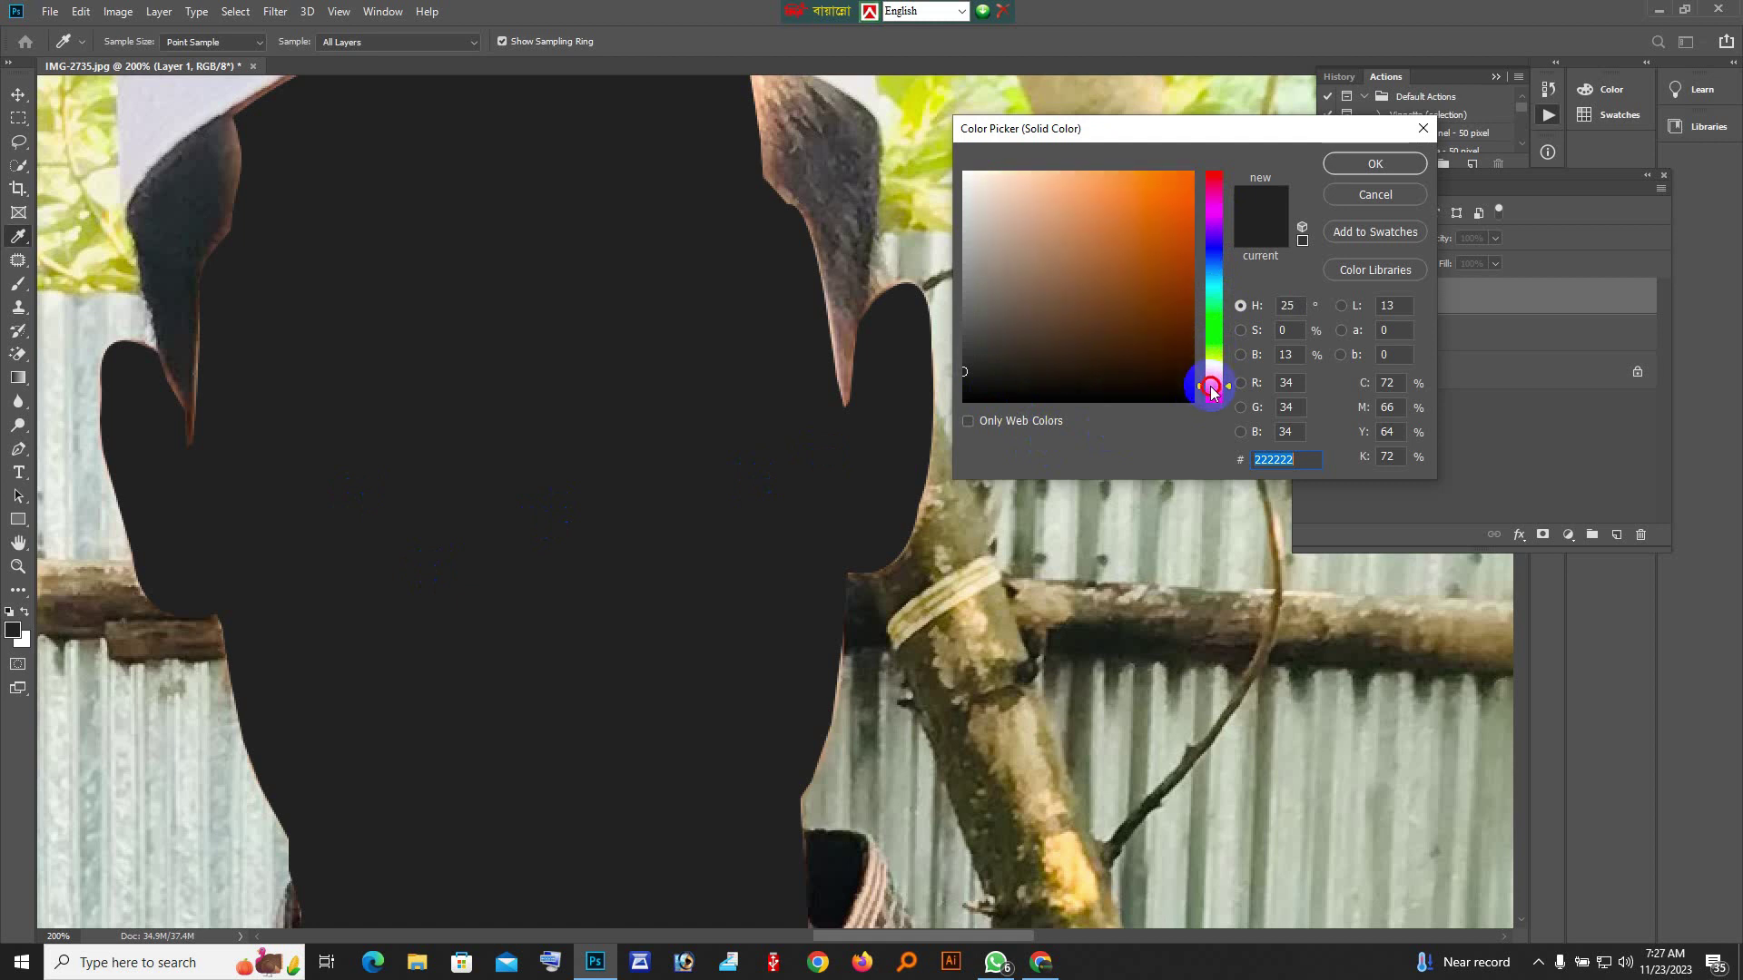
pyautogui.click(1041, 199)
pyautogui.click(1051, 183)
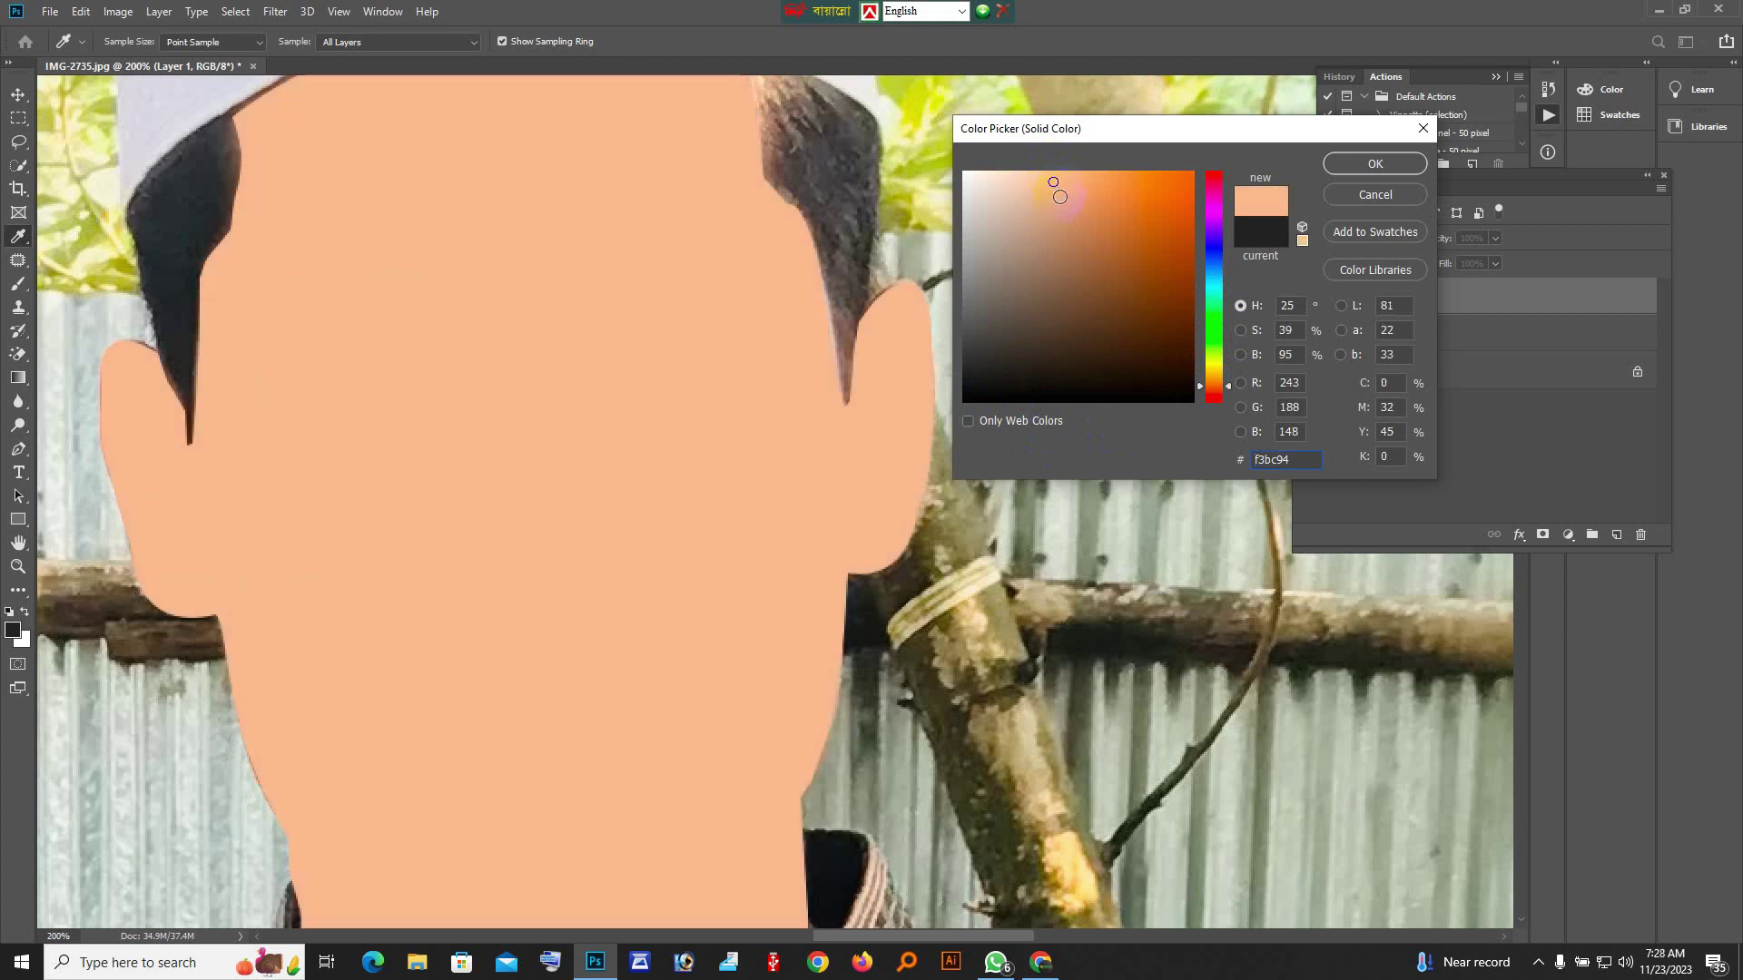
pyautogui.click(1376, 163)
pyautogui.press('p')
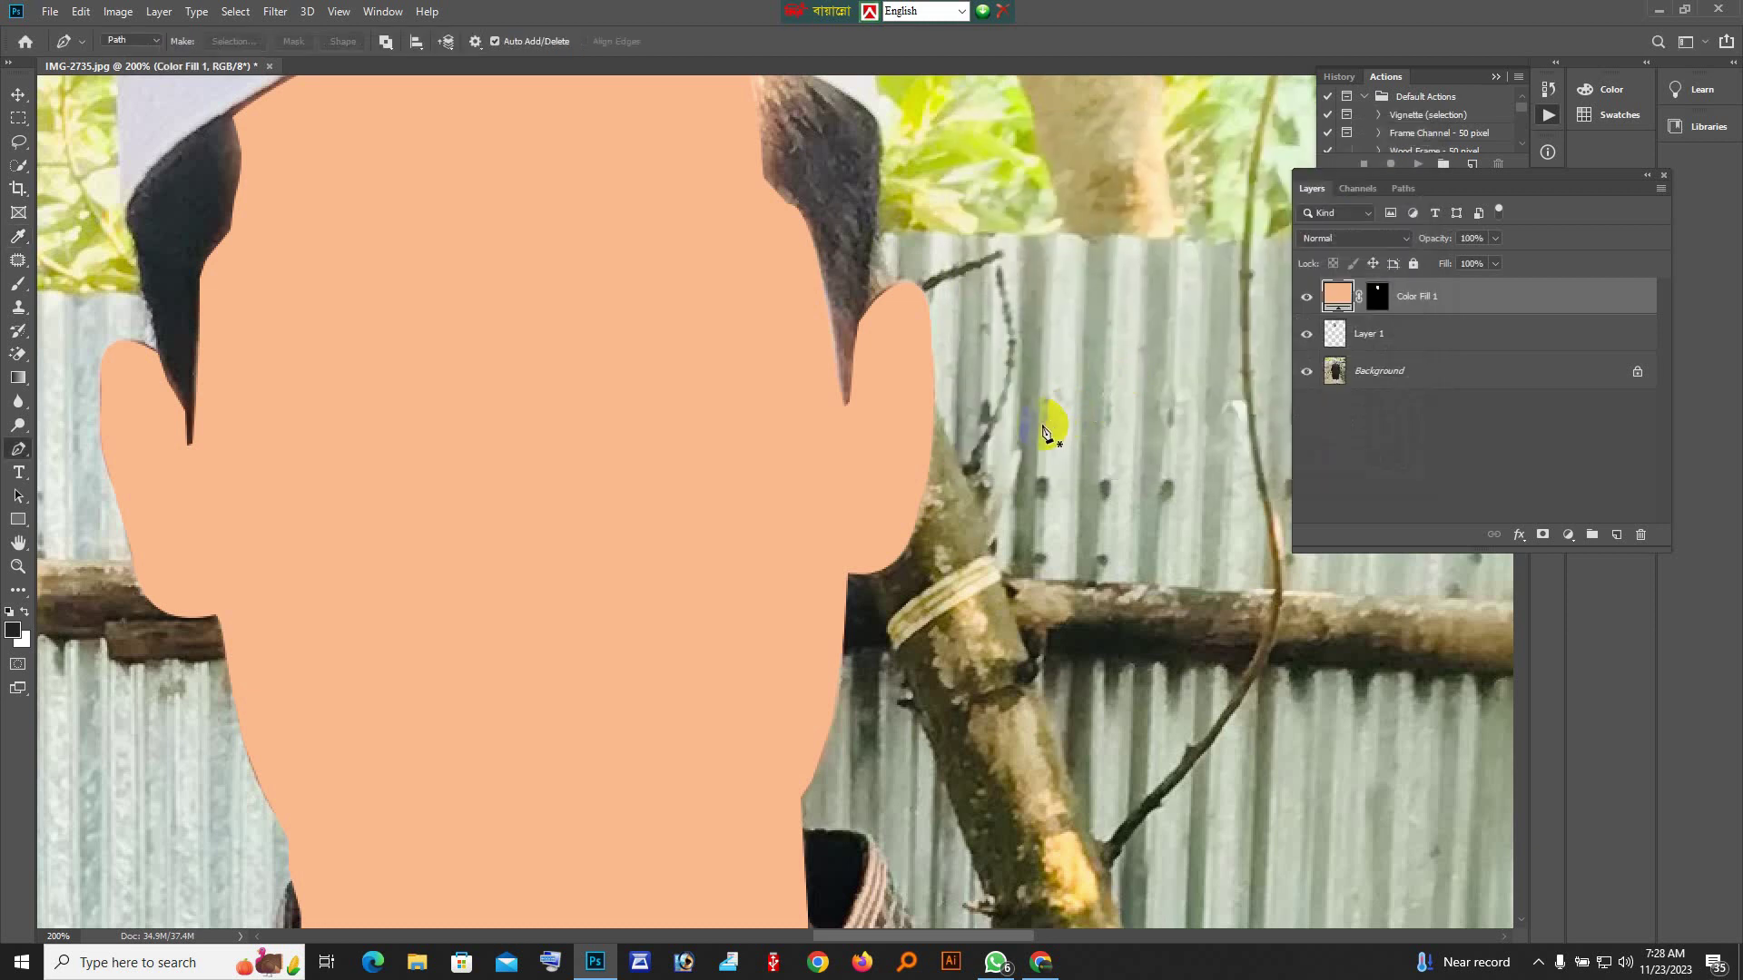
# Set the peach Color Fill 1 layer's blend mode to Soft Light
pyautogui.scroll(-3, 965, 454)
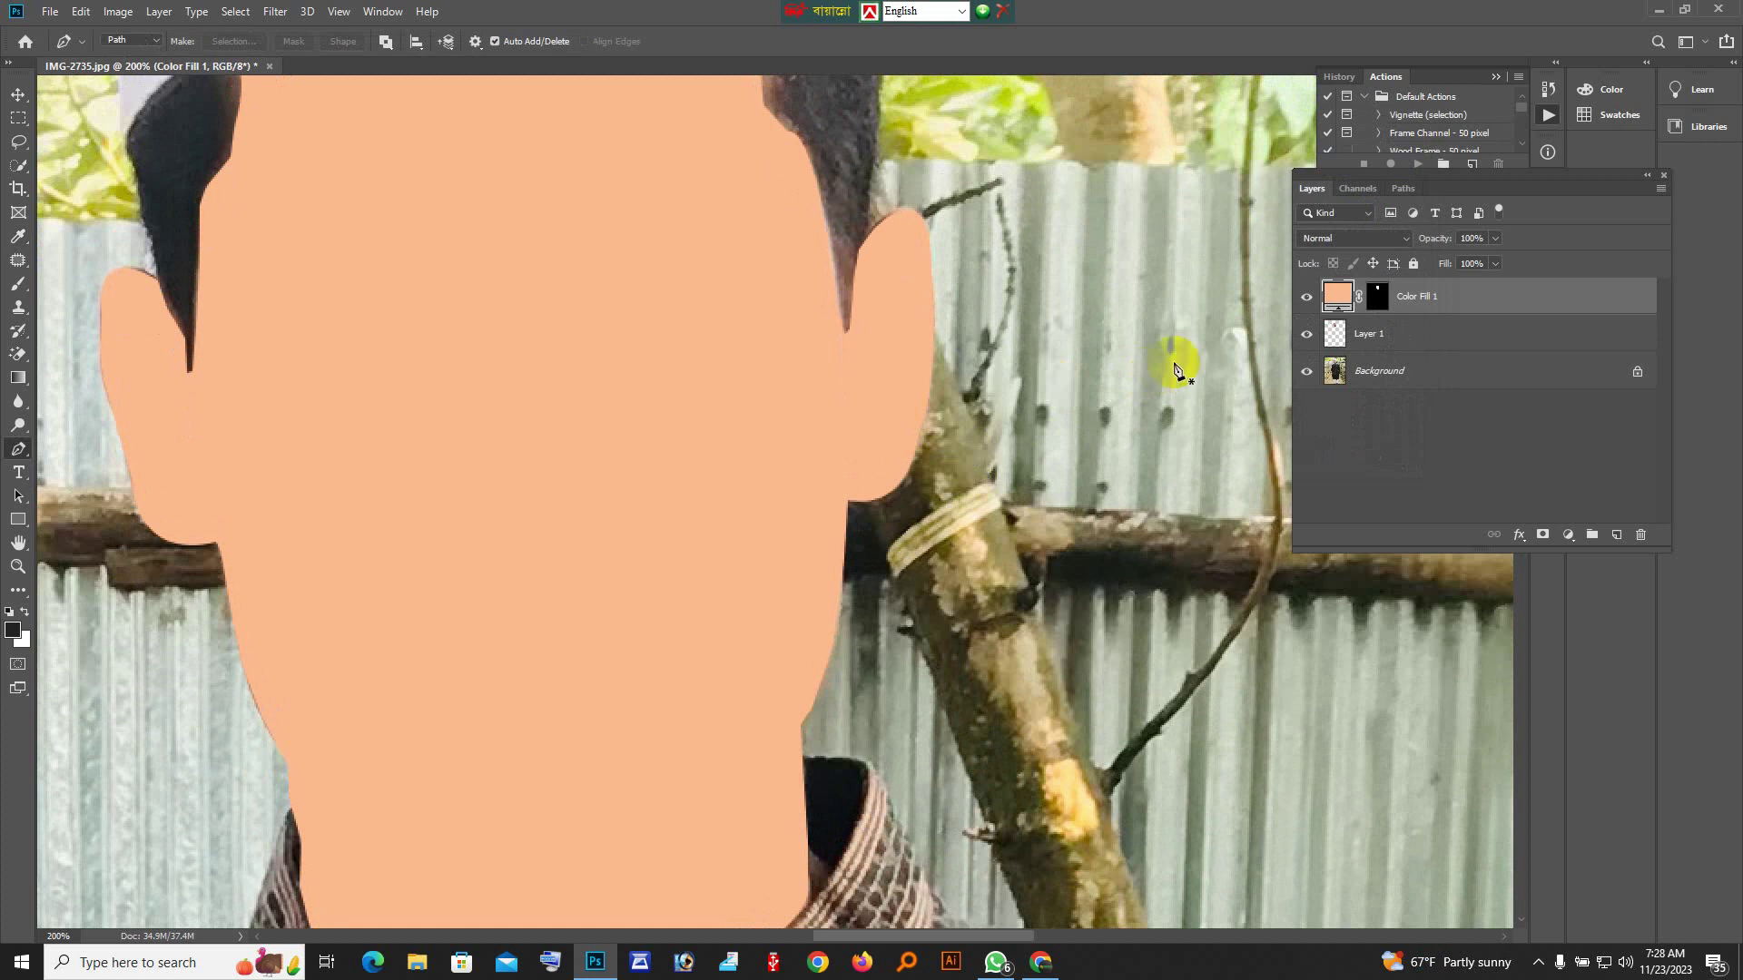
pyautogui.click(1331, 308)
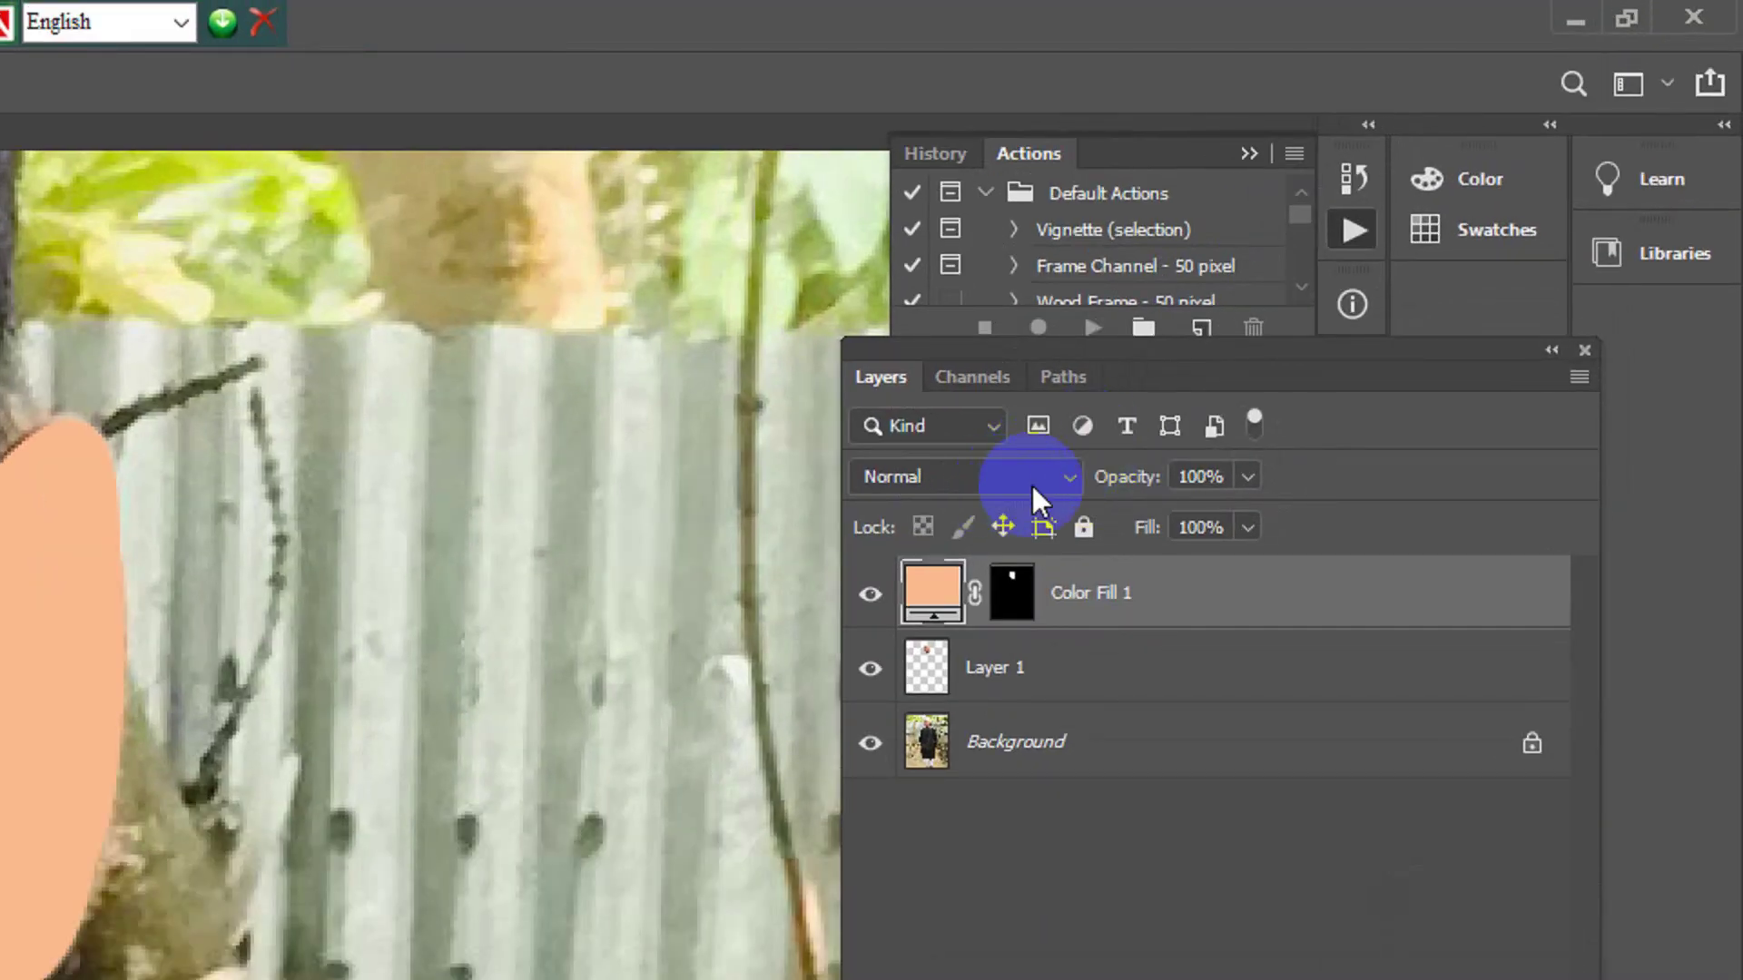
pyautogui.click(1065, 482)
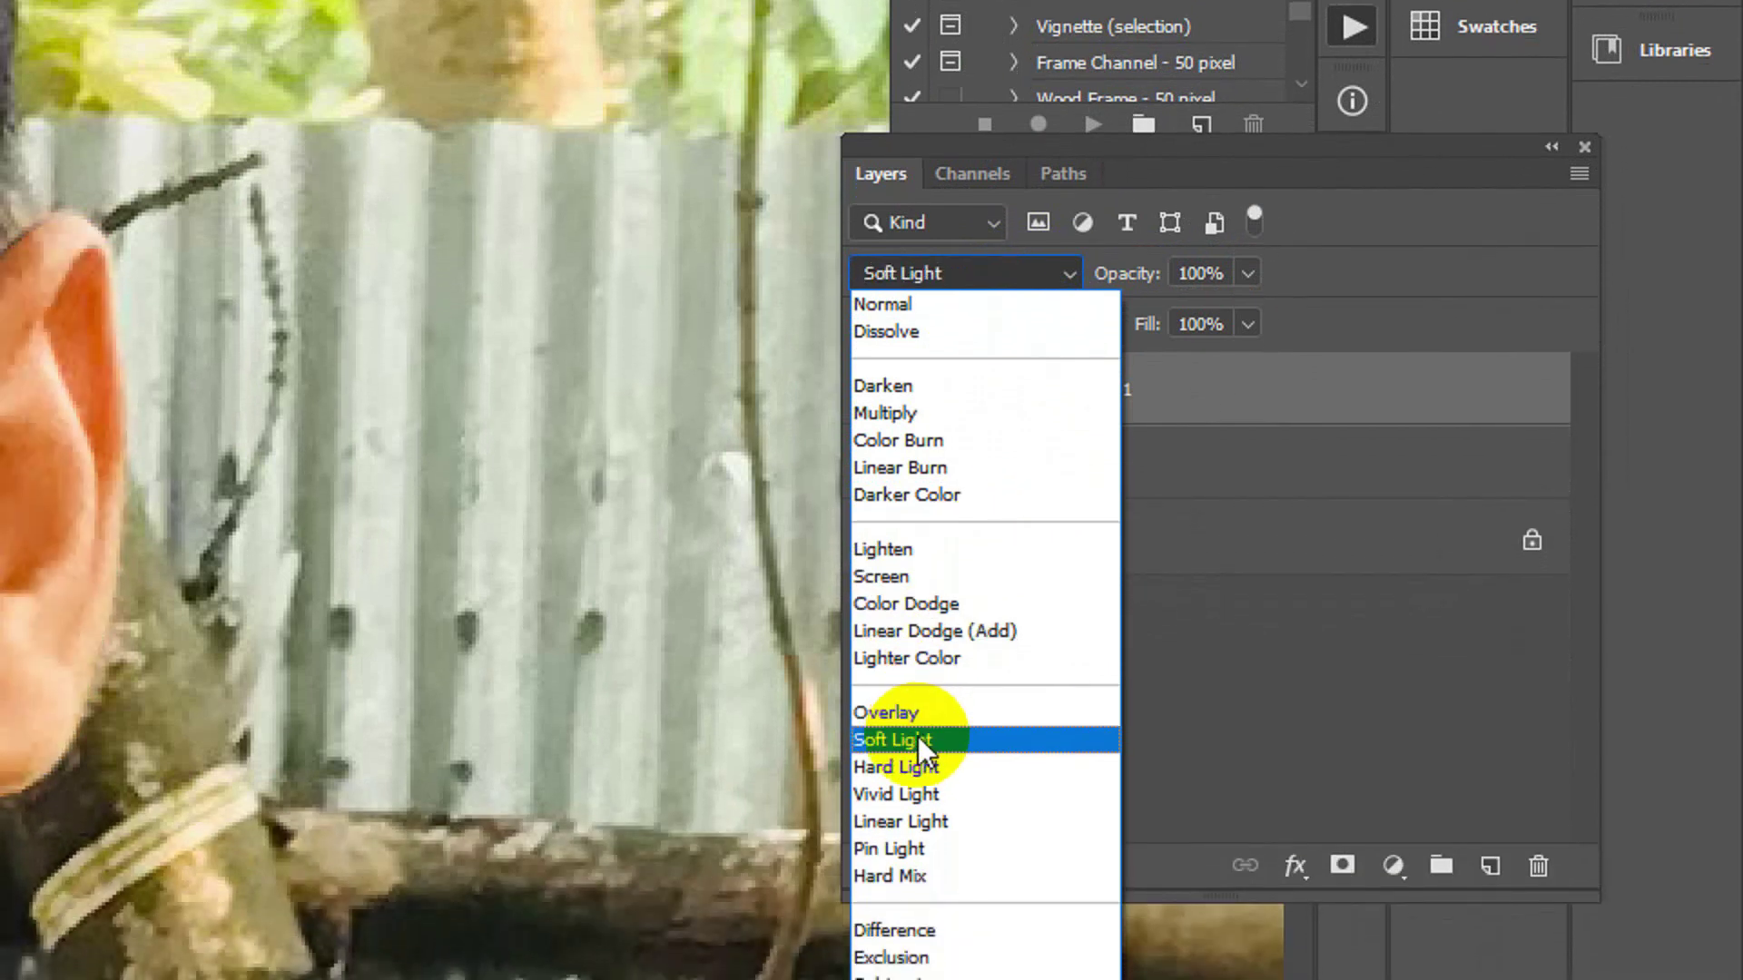
pyautogui.click(918, 739)
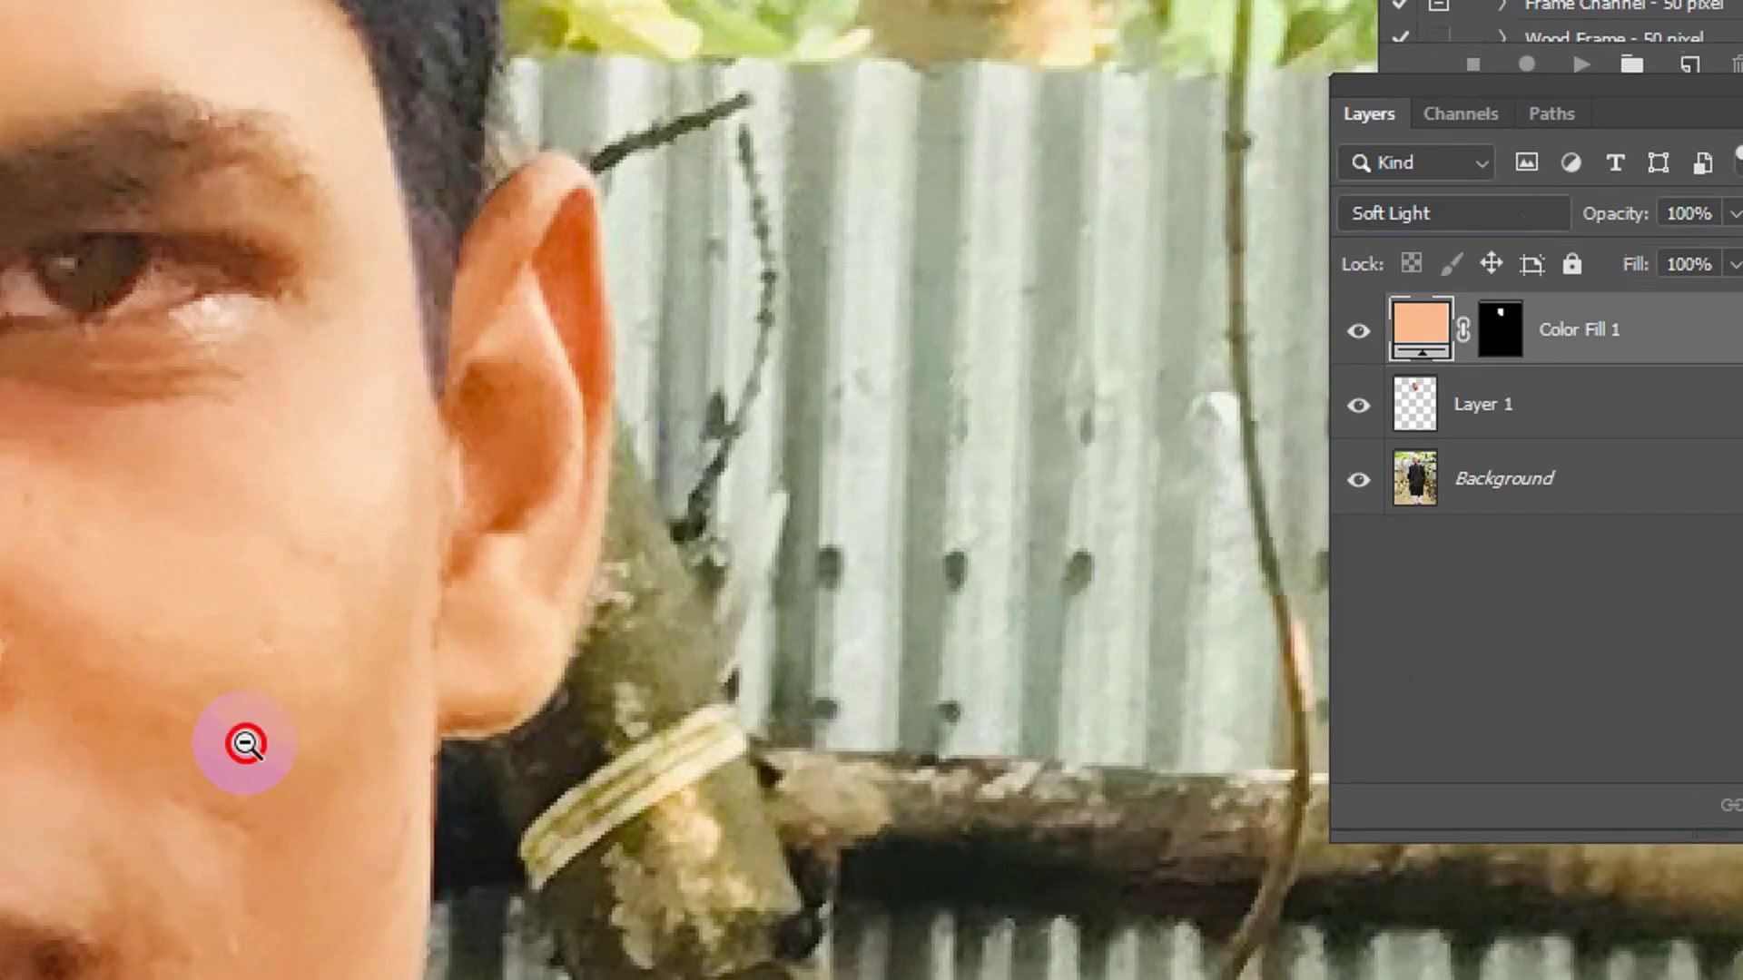
# Compare the face before and after the colour fill by hiding and showing the Color Fill 1 layer
pyautogui.keyDown('alt'); pyautogui.click(245, 744); pyautogui.keyUp('alt')
pyautogui.keyDown('alt'); pyautogui.click(245, 745); pyautogui.keyUp('alt')
pyautogui.keyDown('alt'); pyautogui.click(245, 744); pyautogui.keyUp('alt')
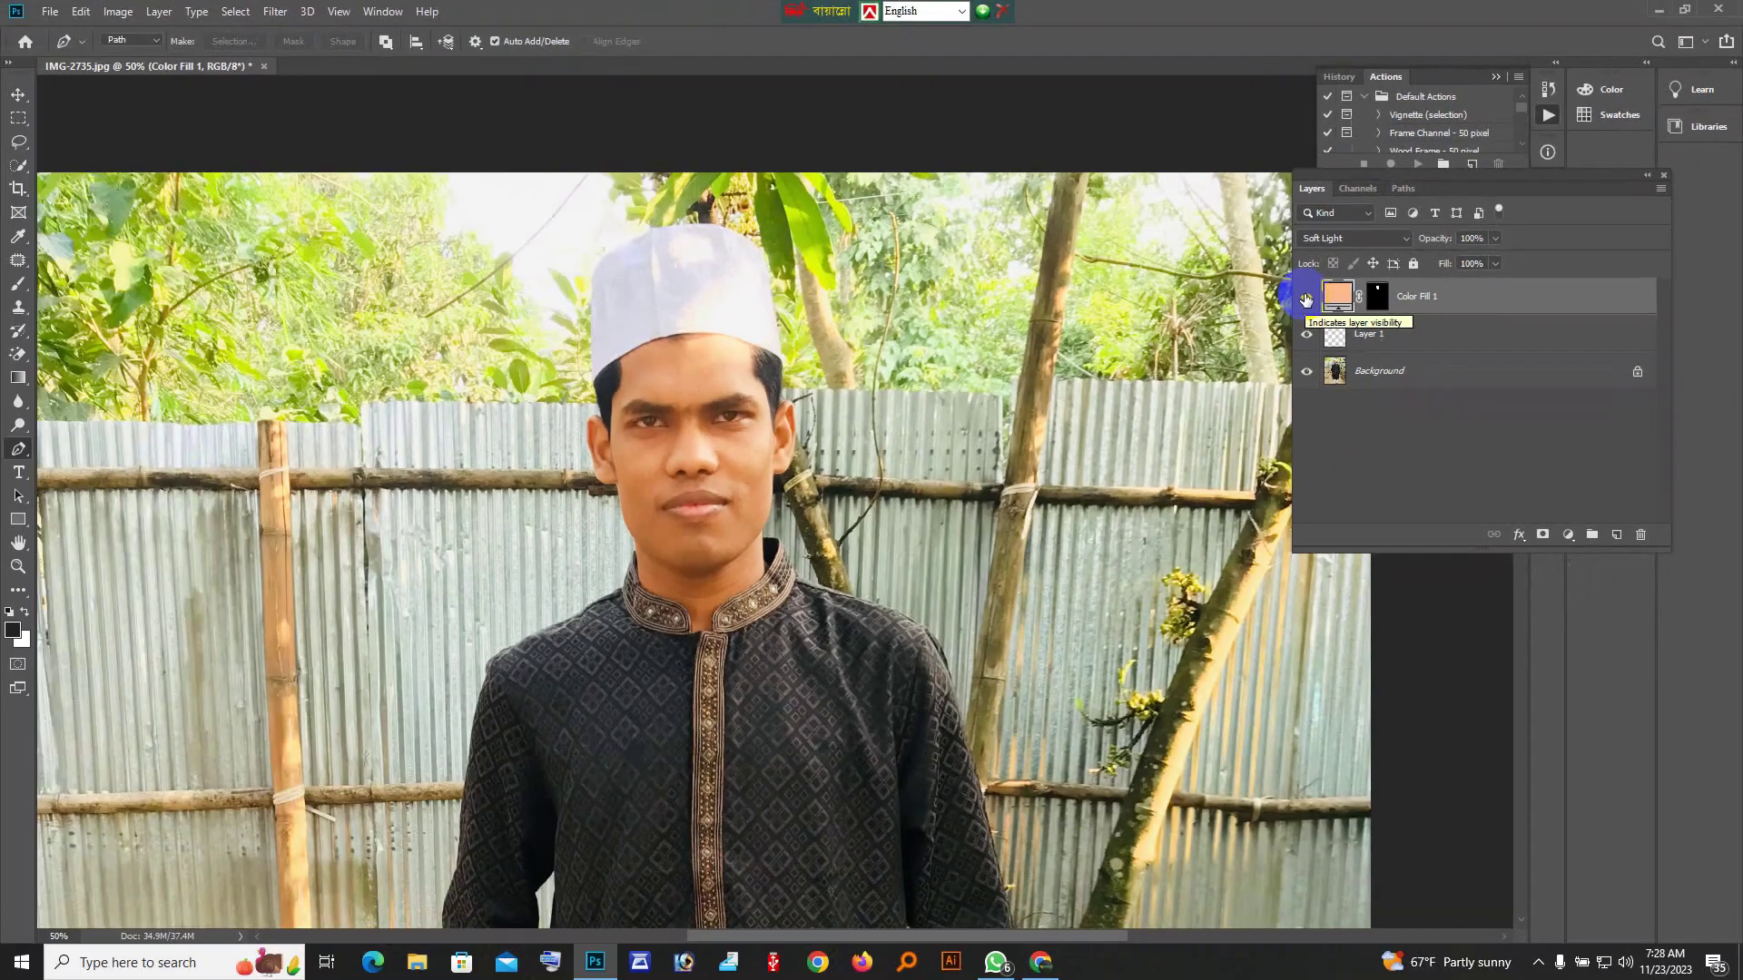
pyautogui.click(875, 491)
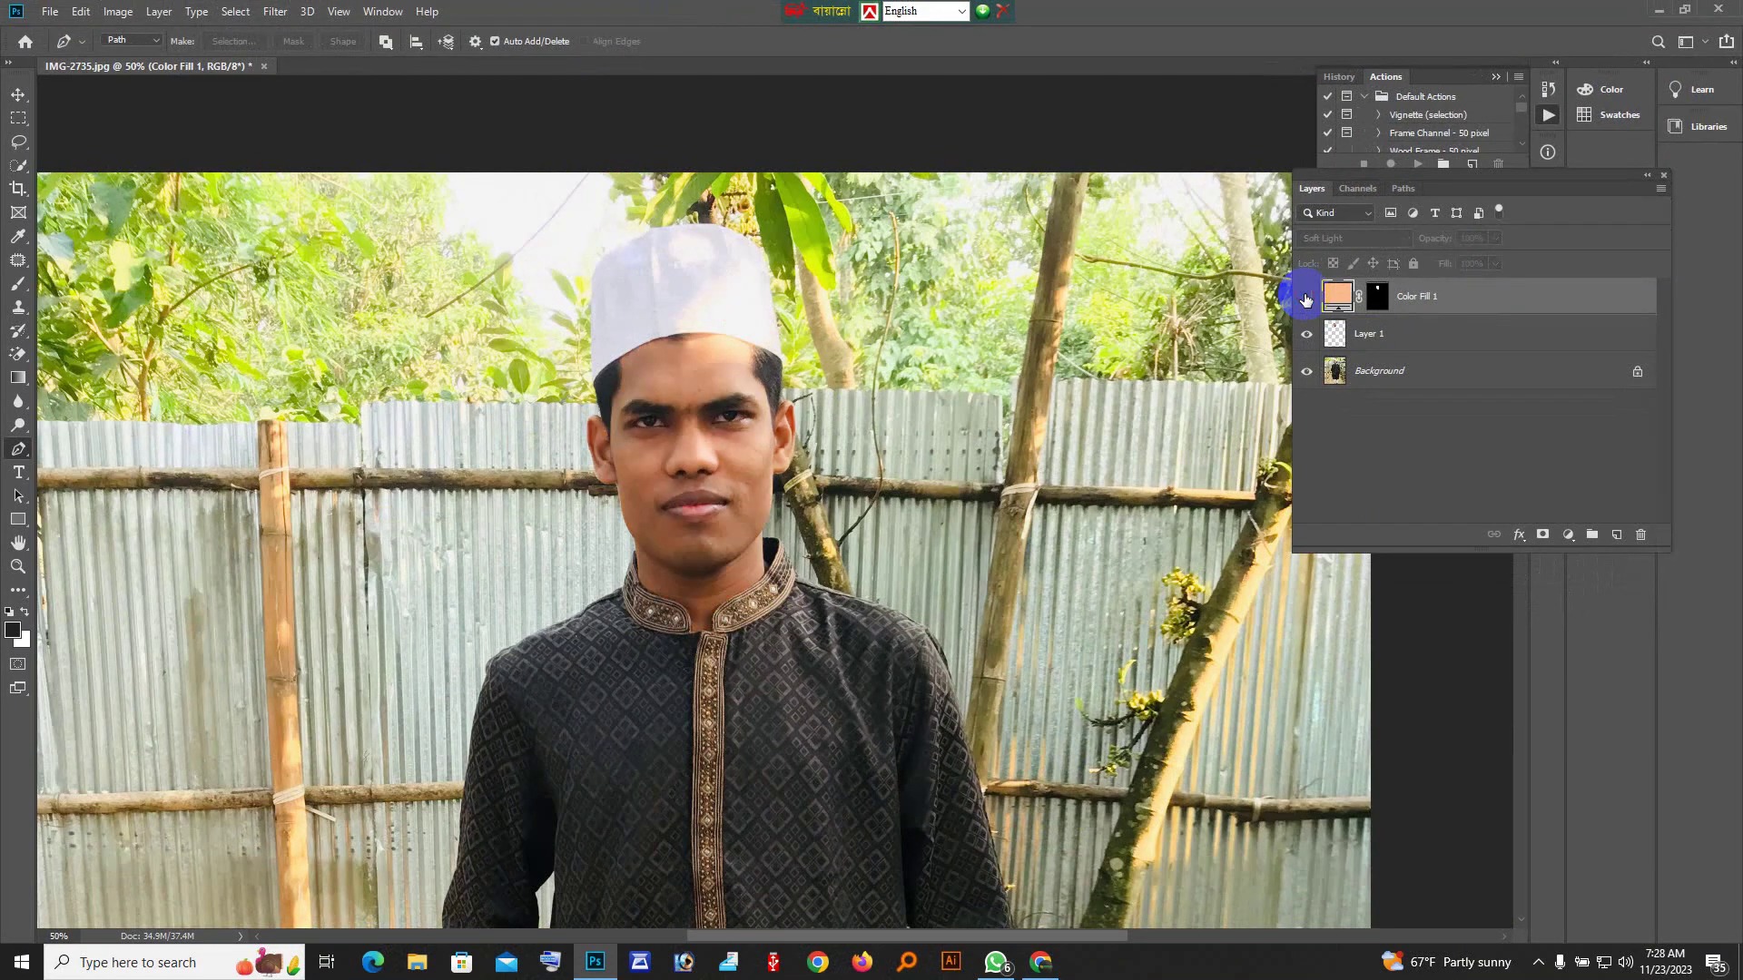
pyautogui.click(1305, 298)
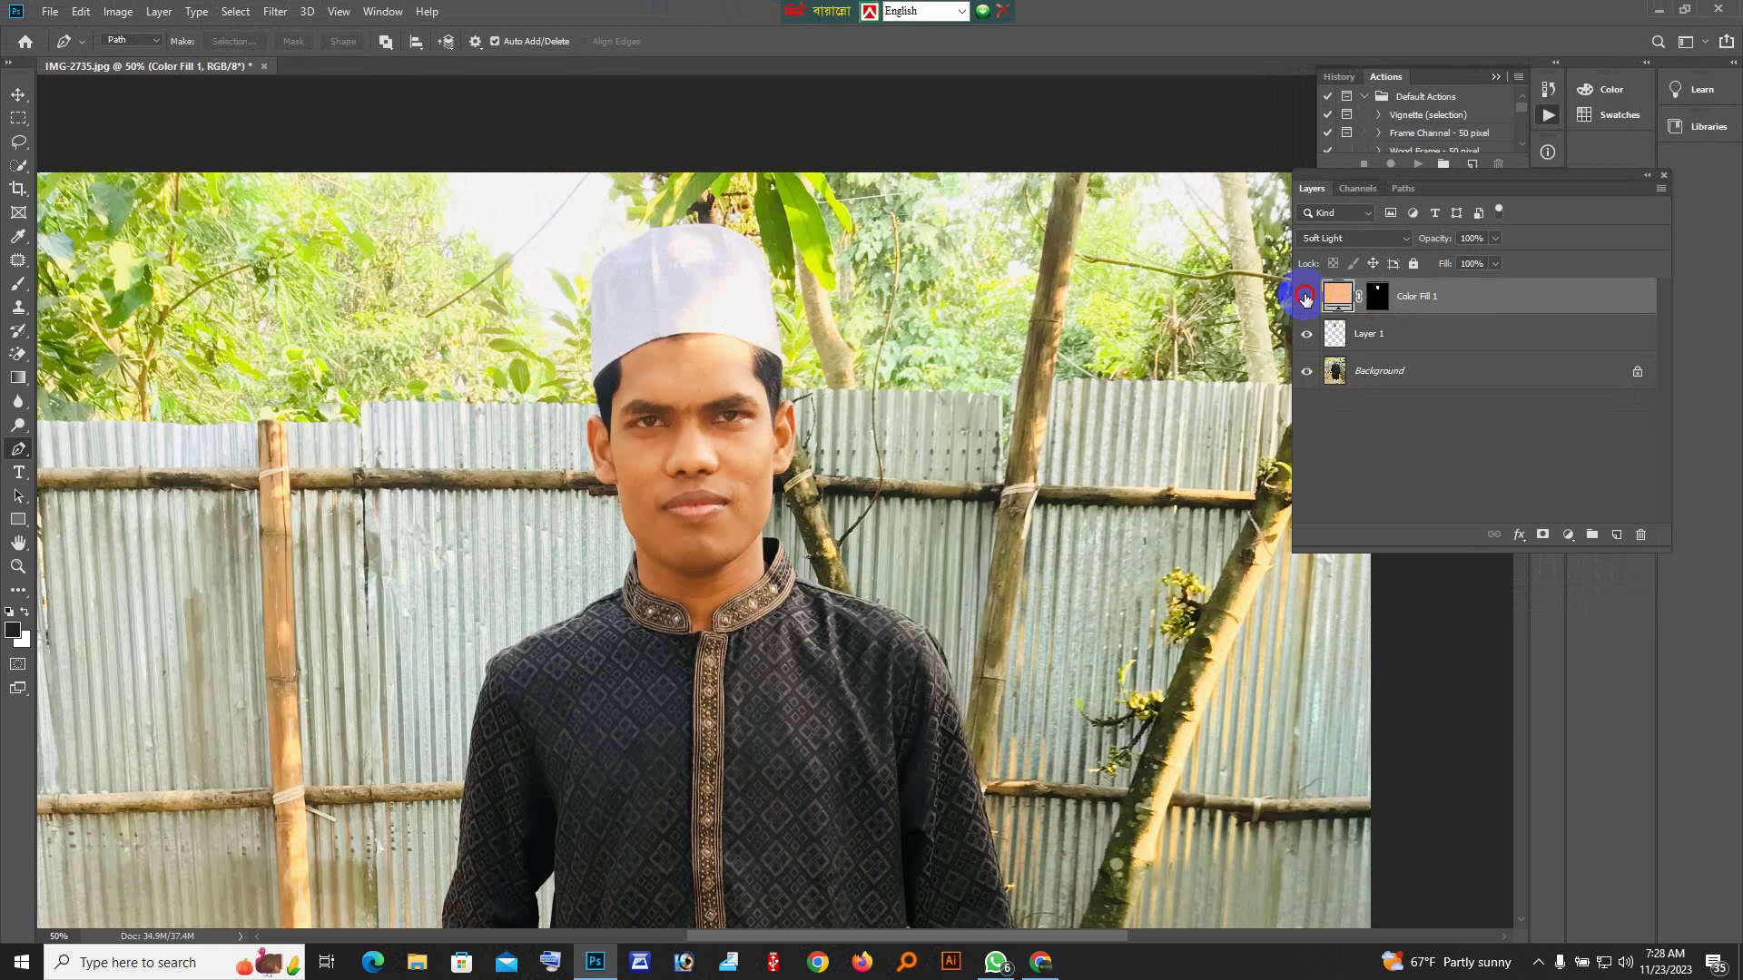
pyautogui.click(1306, 297)
pyautogui.click(1305, 298)
pyautogui.click(1306, 298)
pyautogui.click(1305, 298)
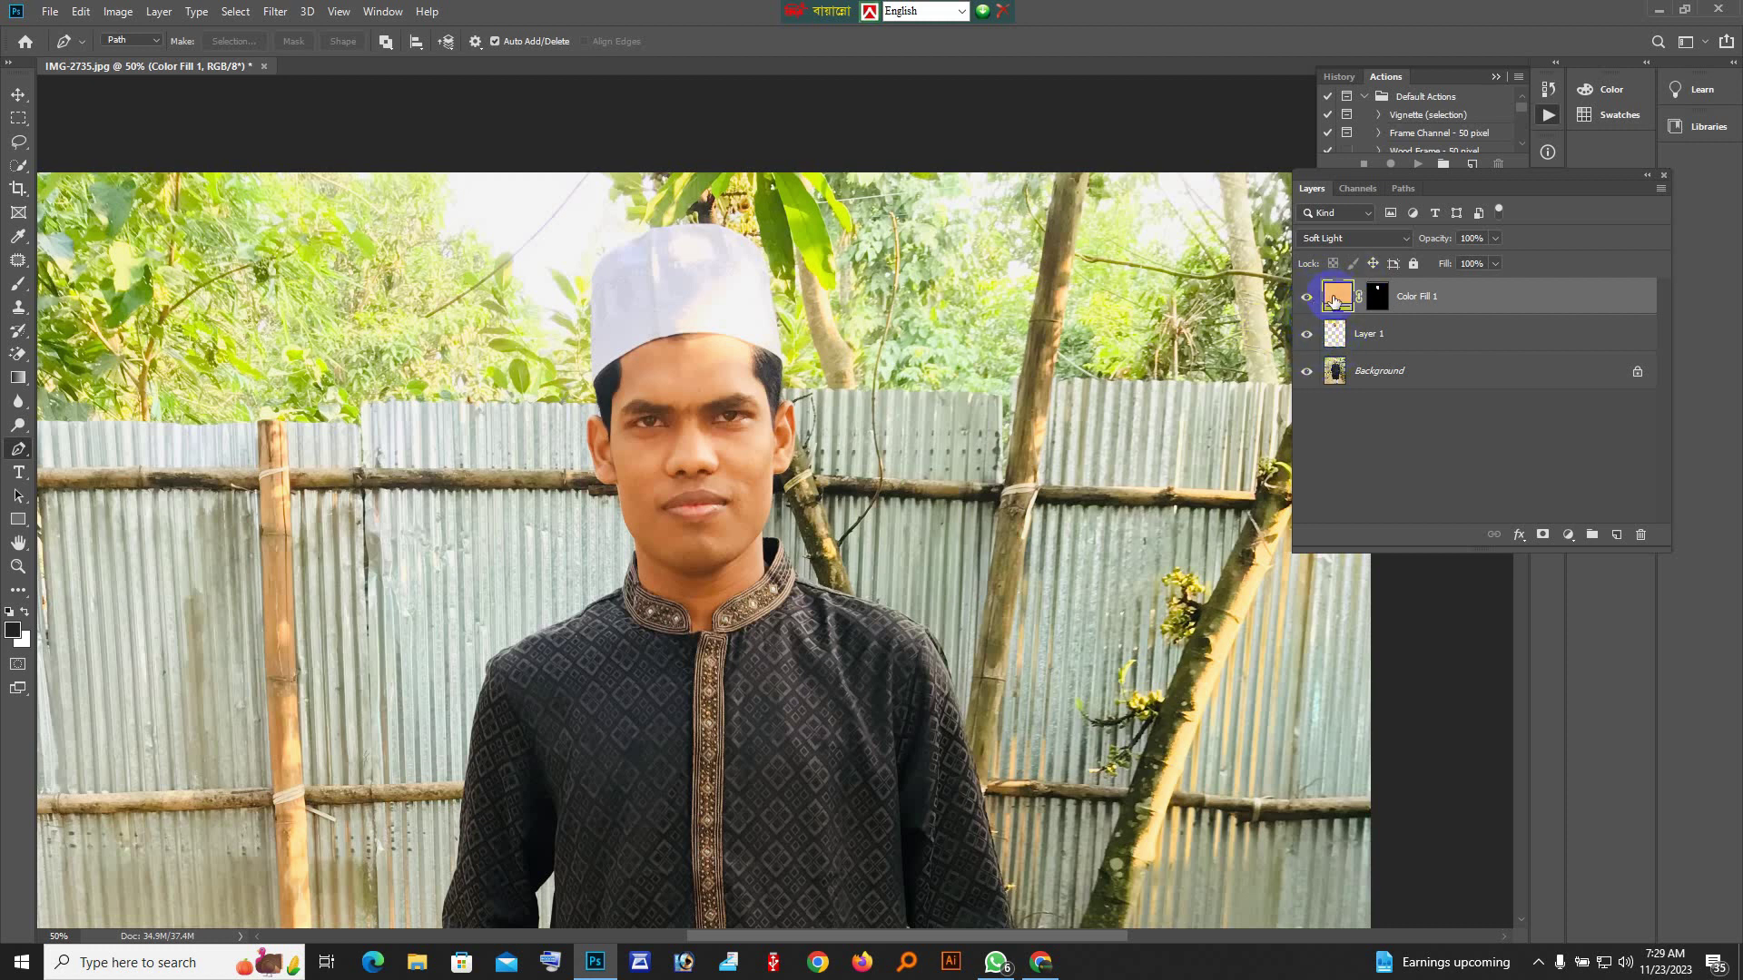
# Try several shades for the Color Fill 1 layer and set its colour to the light warm grey cec6c0
pyautogui.doubleClick(1333, 300)
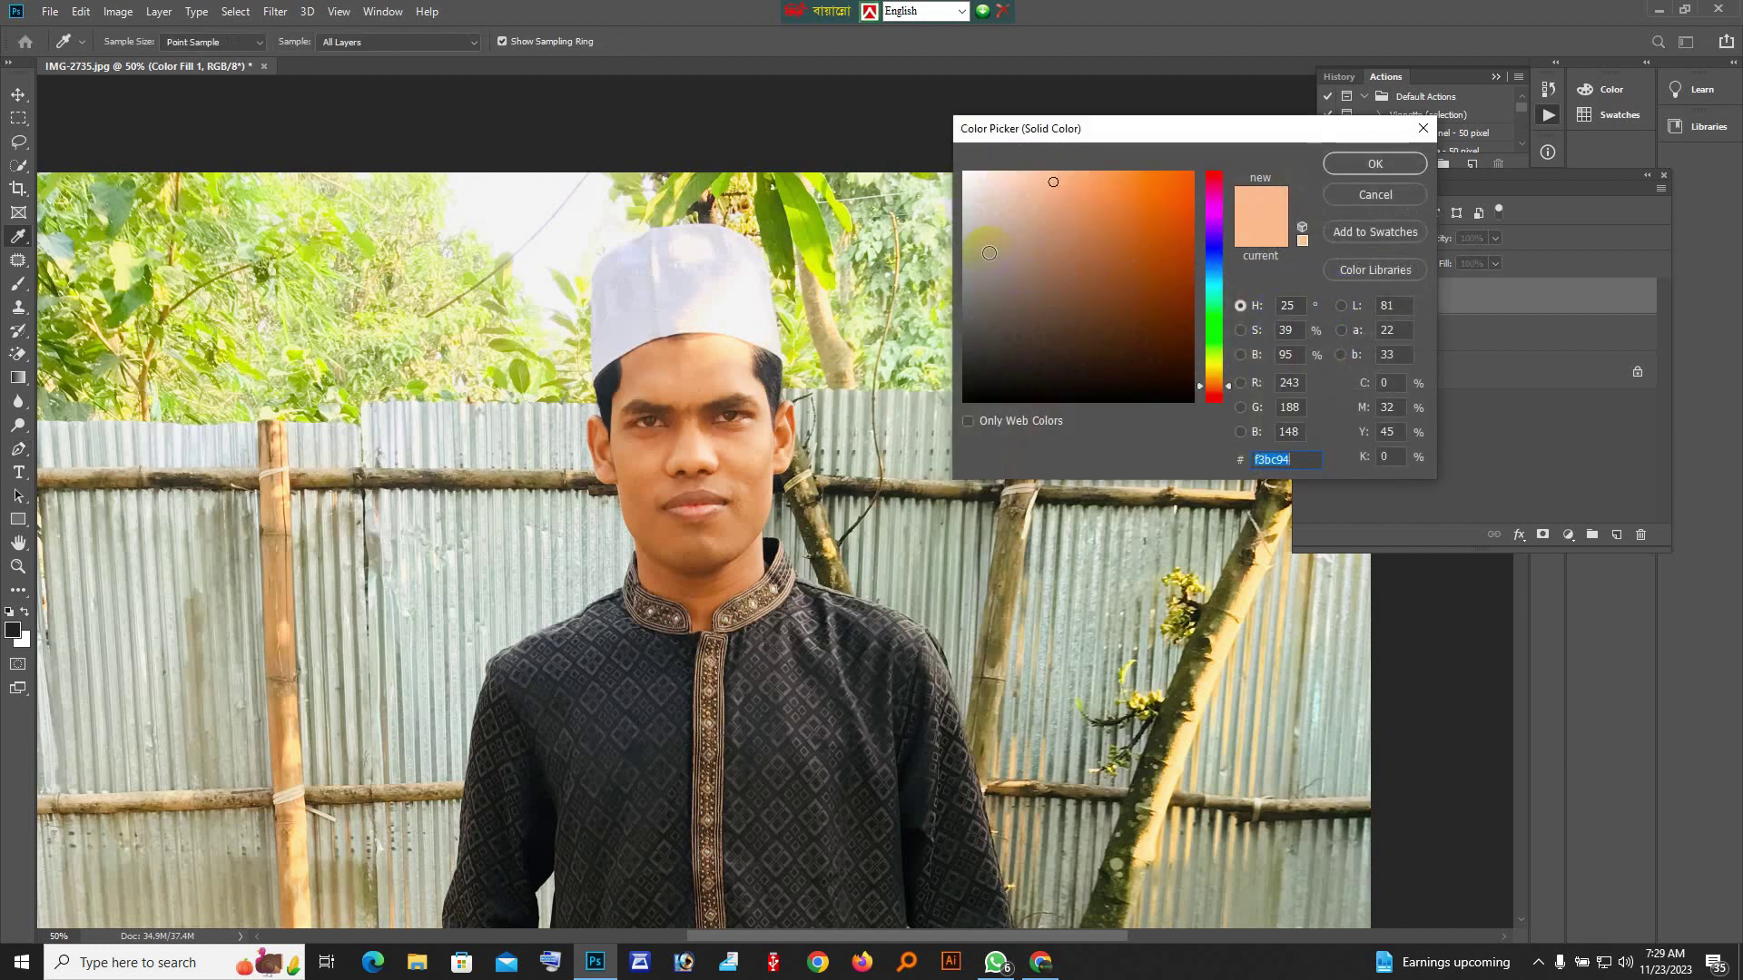
pyautogui.click(978, 244)
pyautogui.click(973, 286)
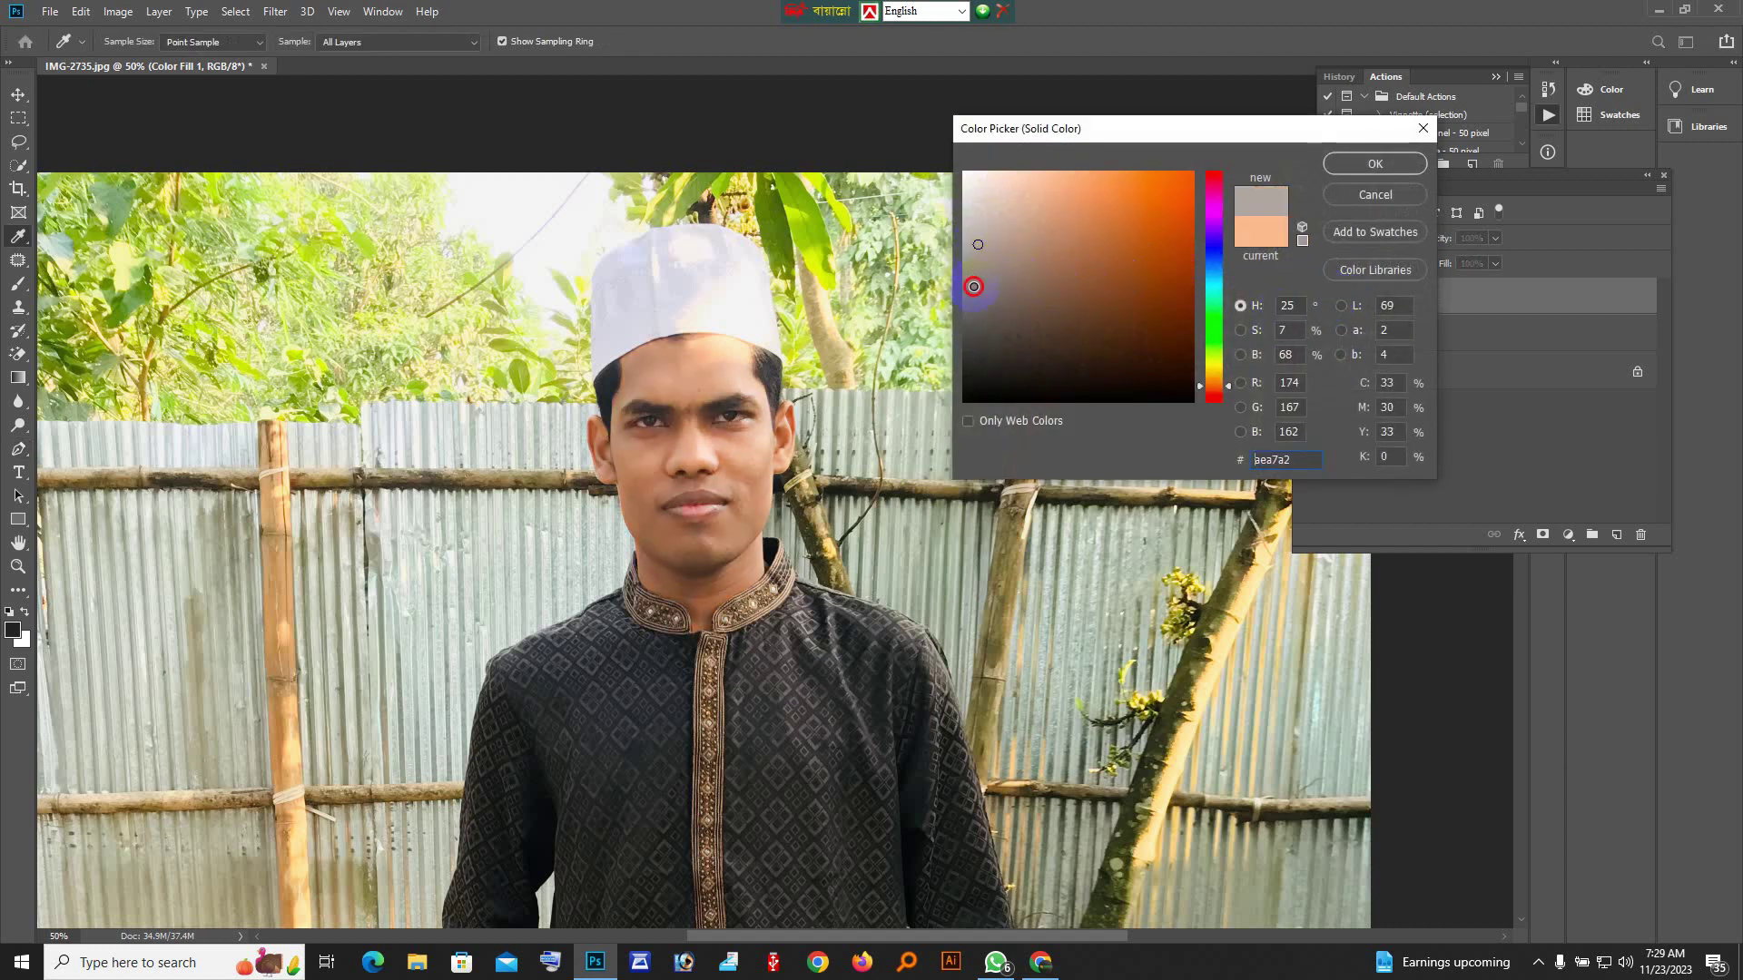
pyautogui.click(970, 182)
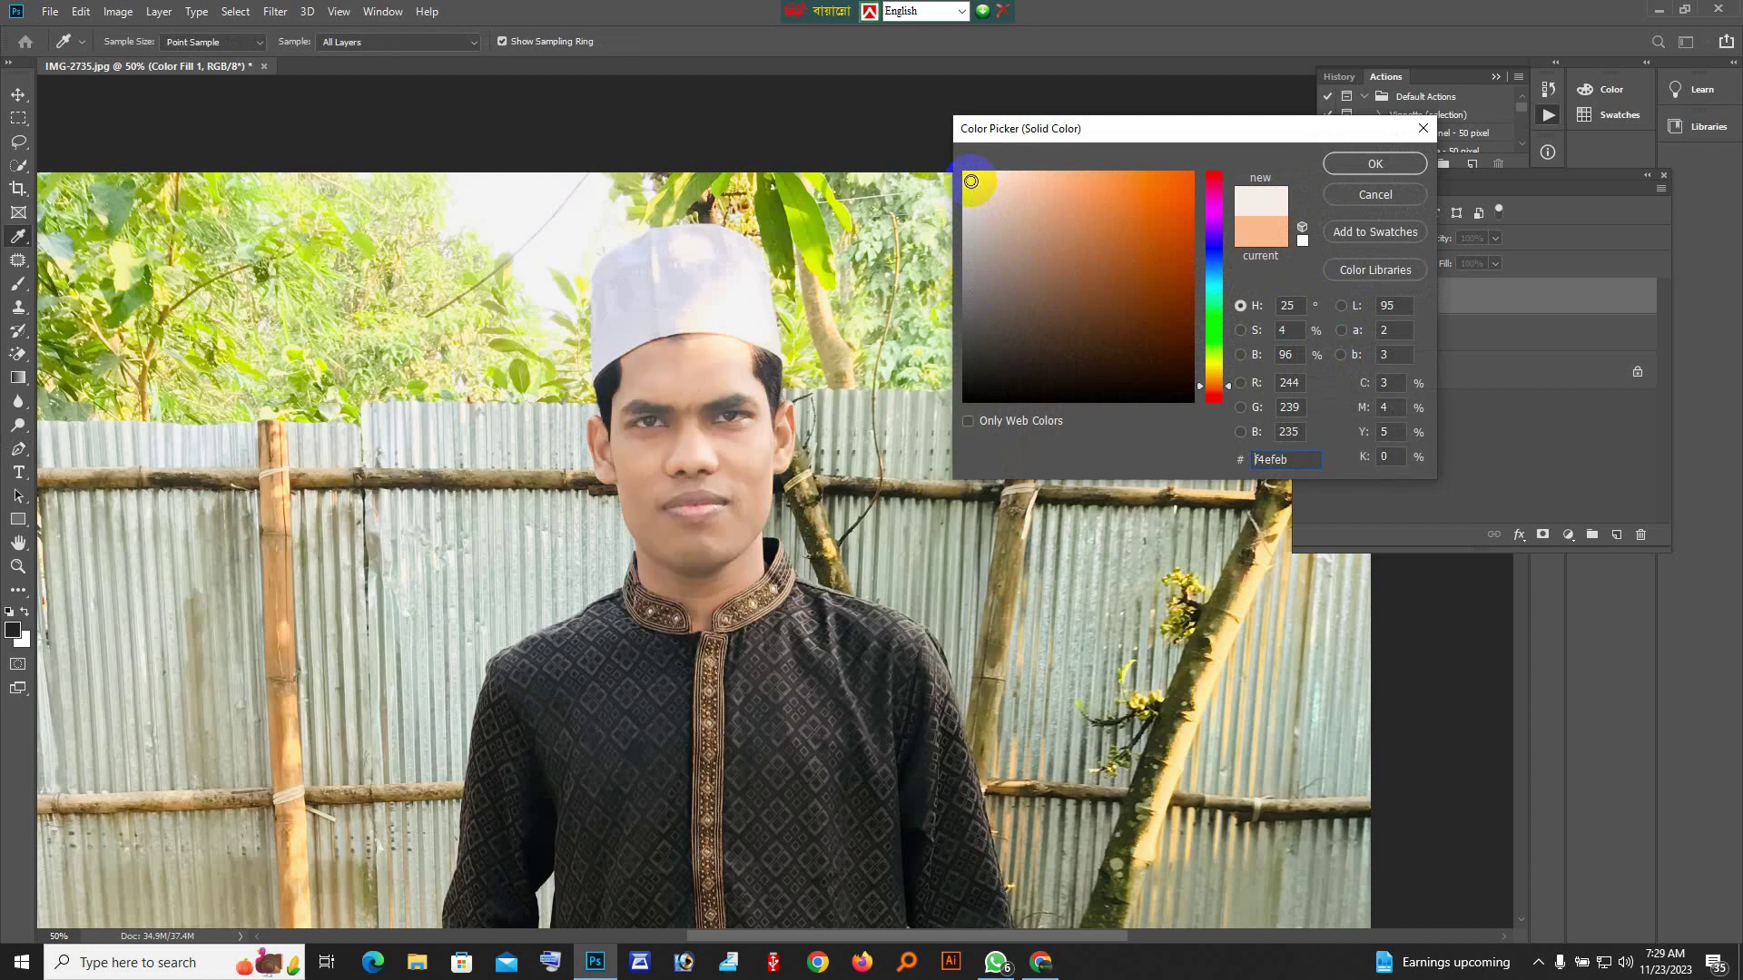
pyautogui.click(976, 198)
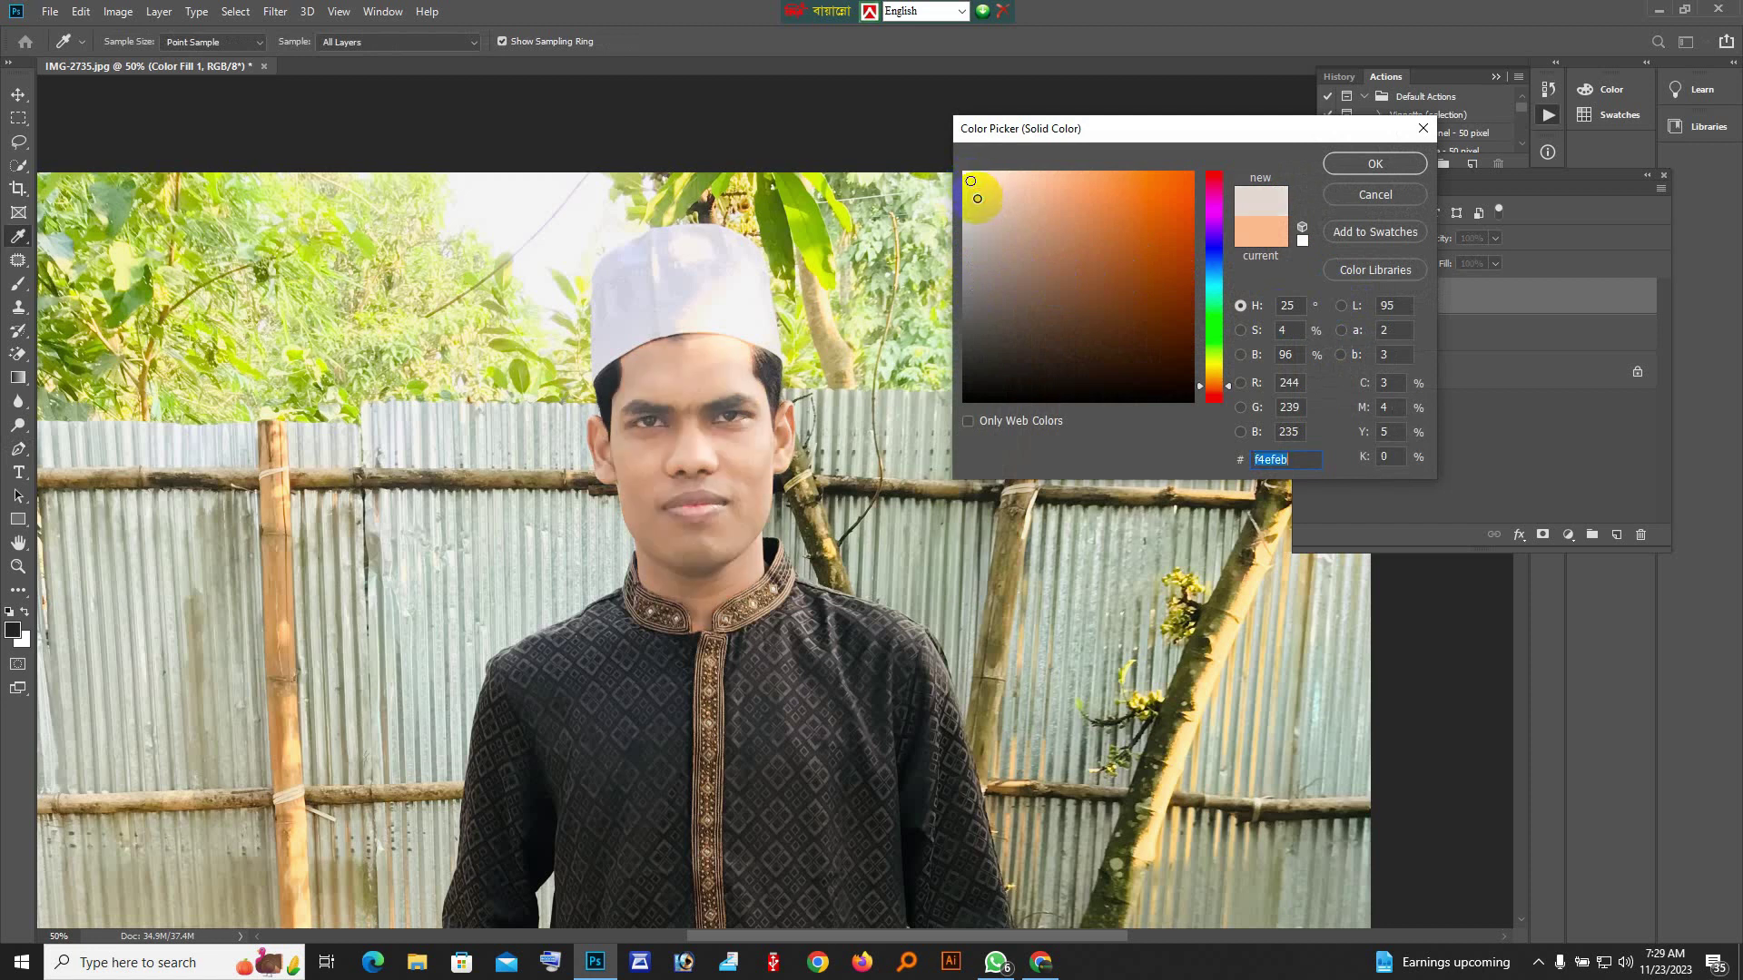
pyautogui.click(975, 221)
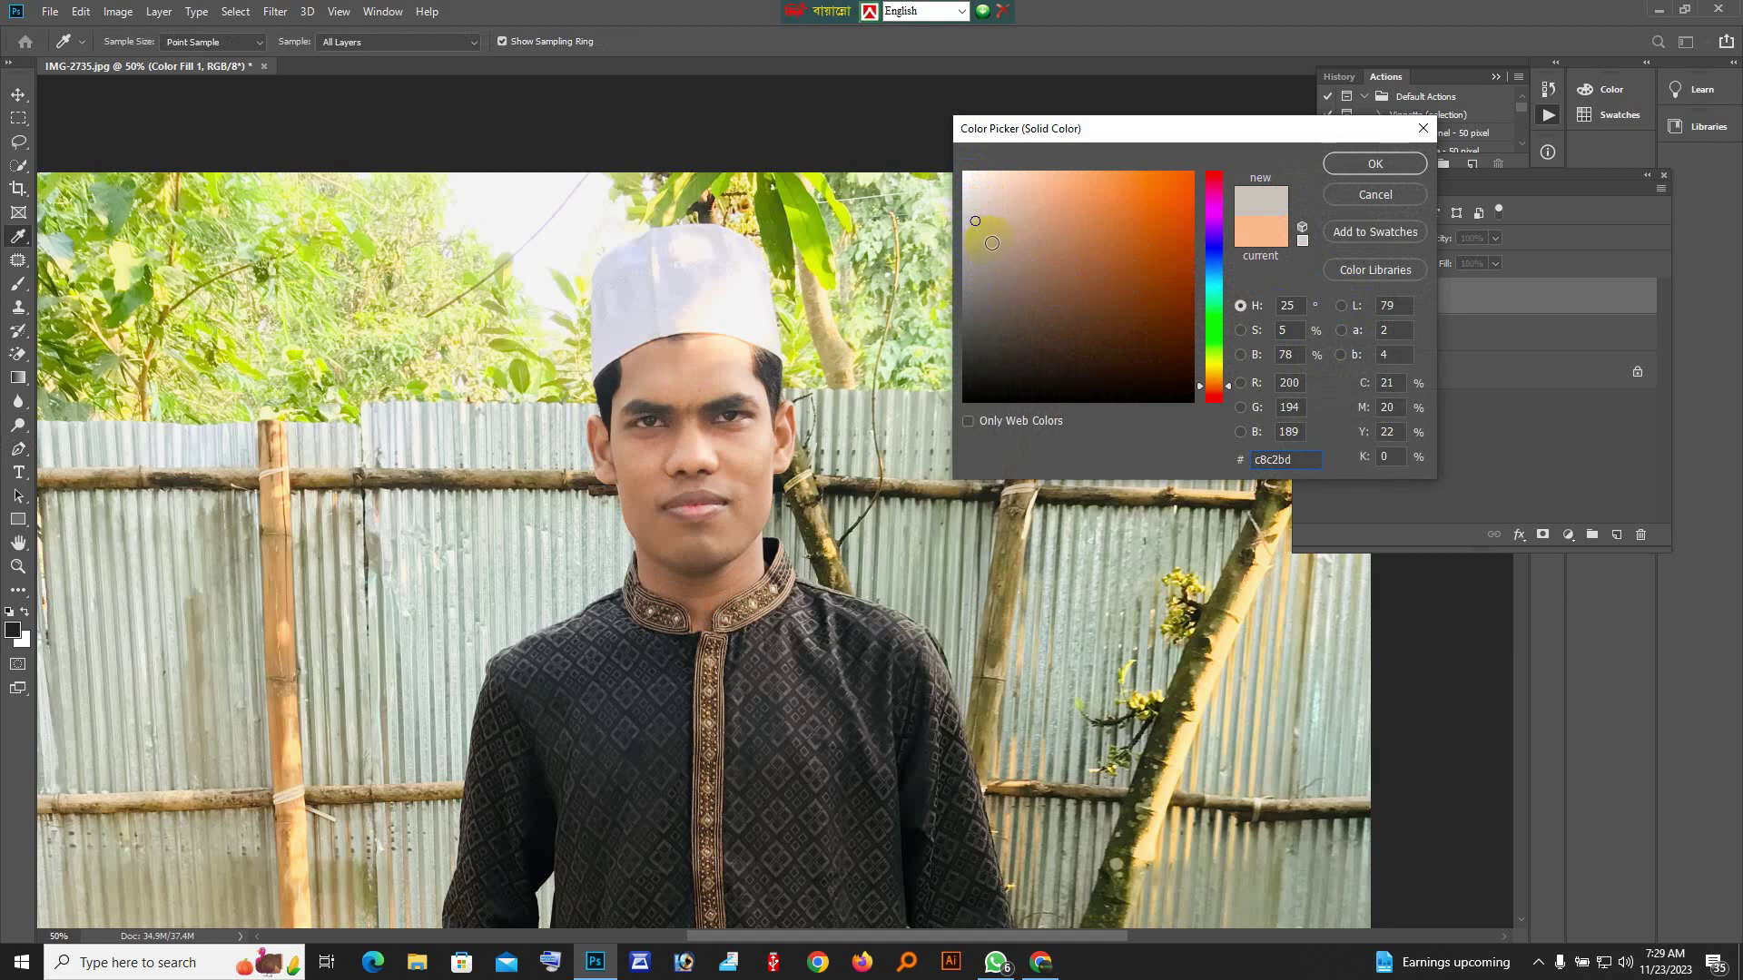
pyautogui.click(1141, 199)
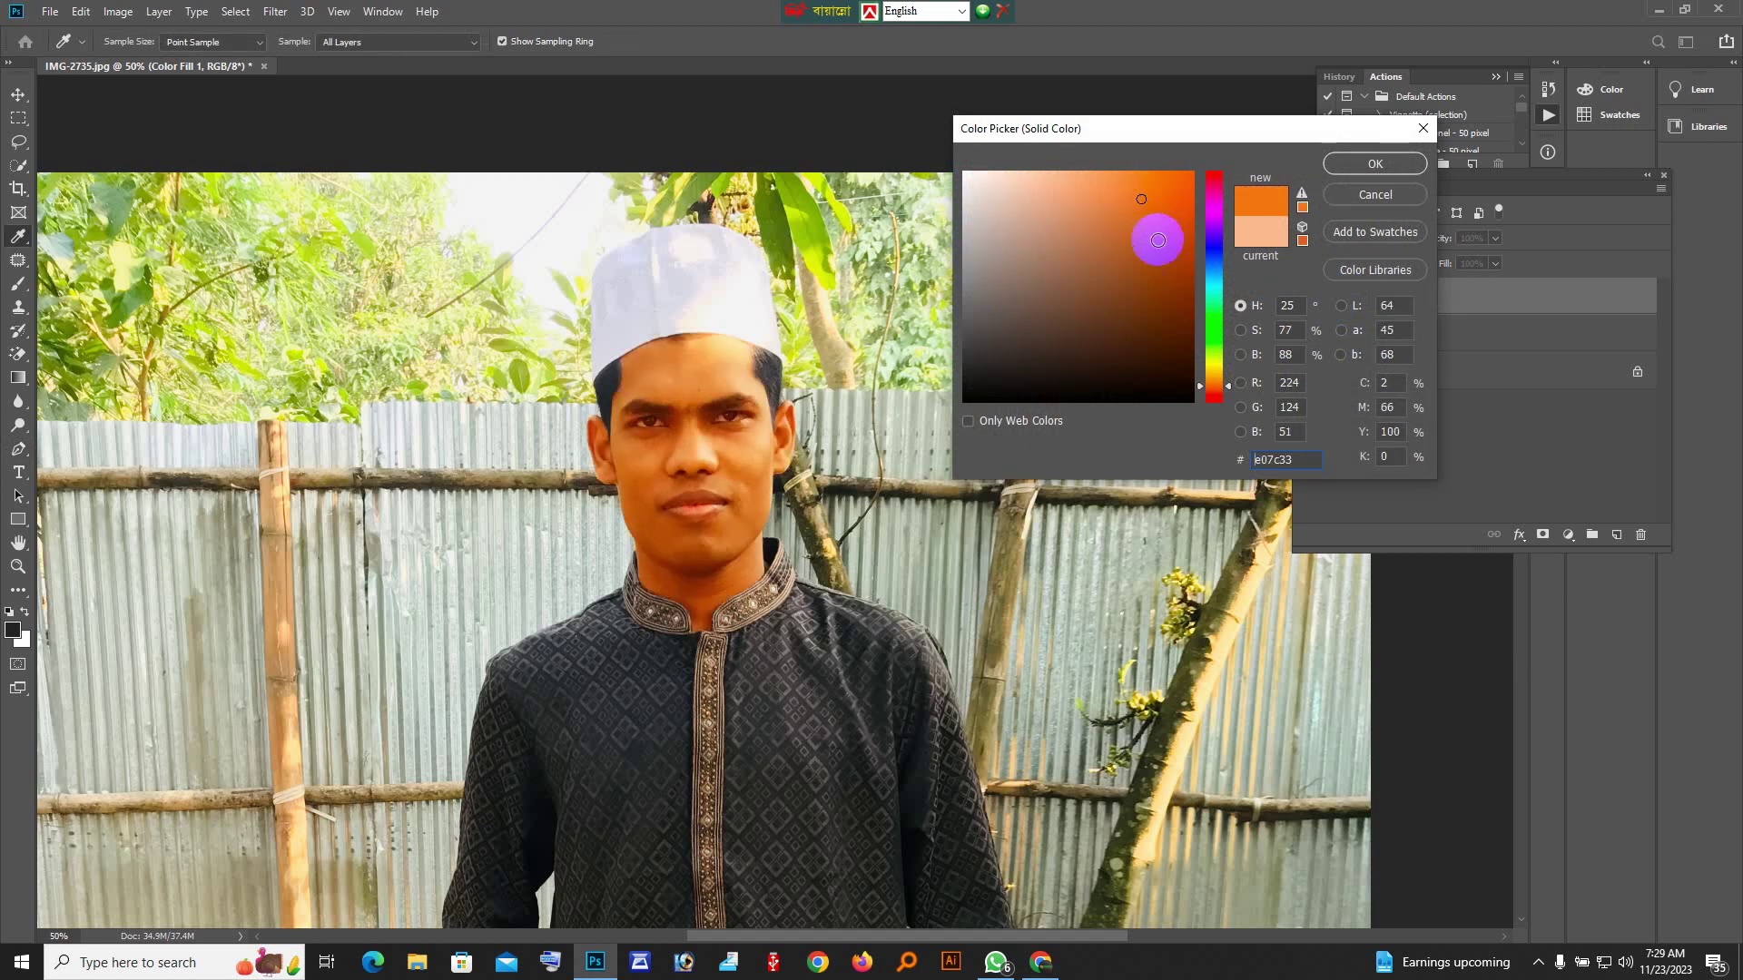
pyautogui.click(1135, 362)
pyautogui.click(1084, 397)
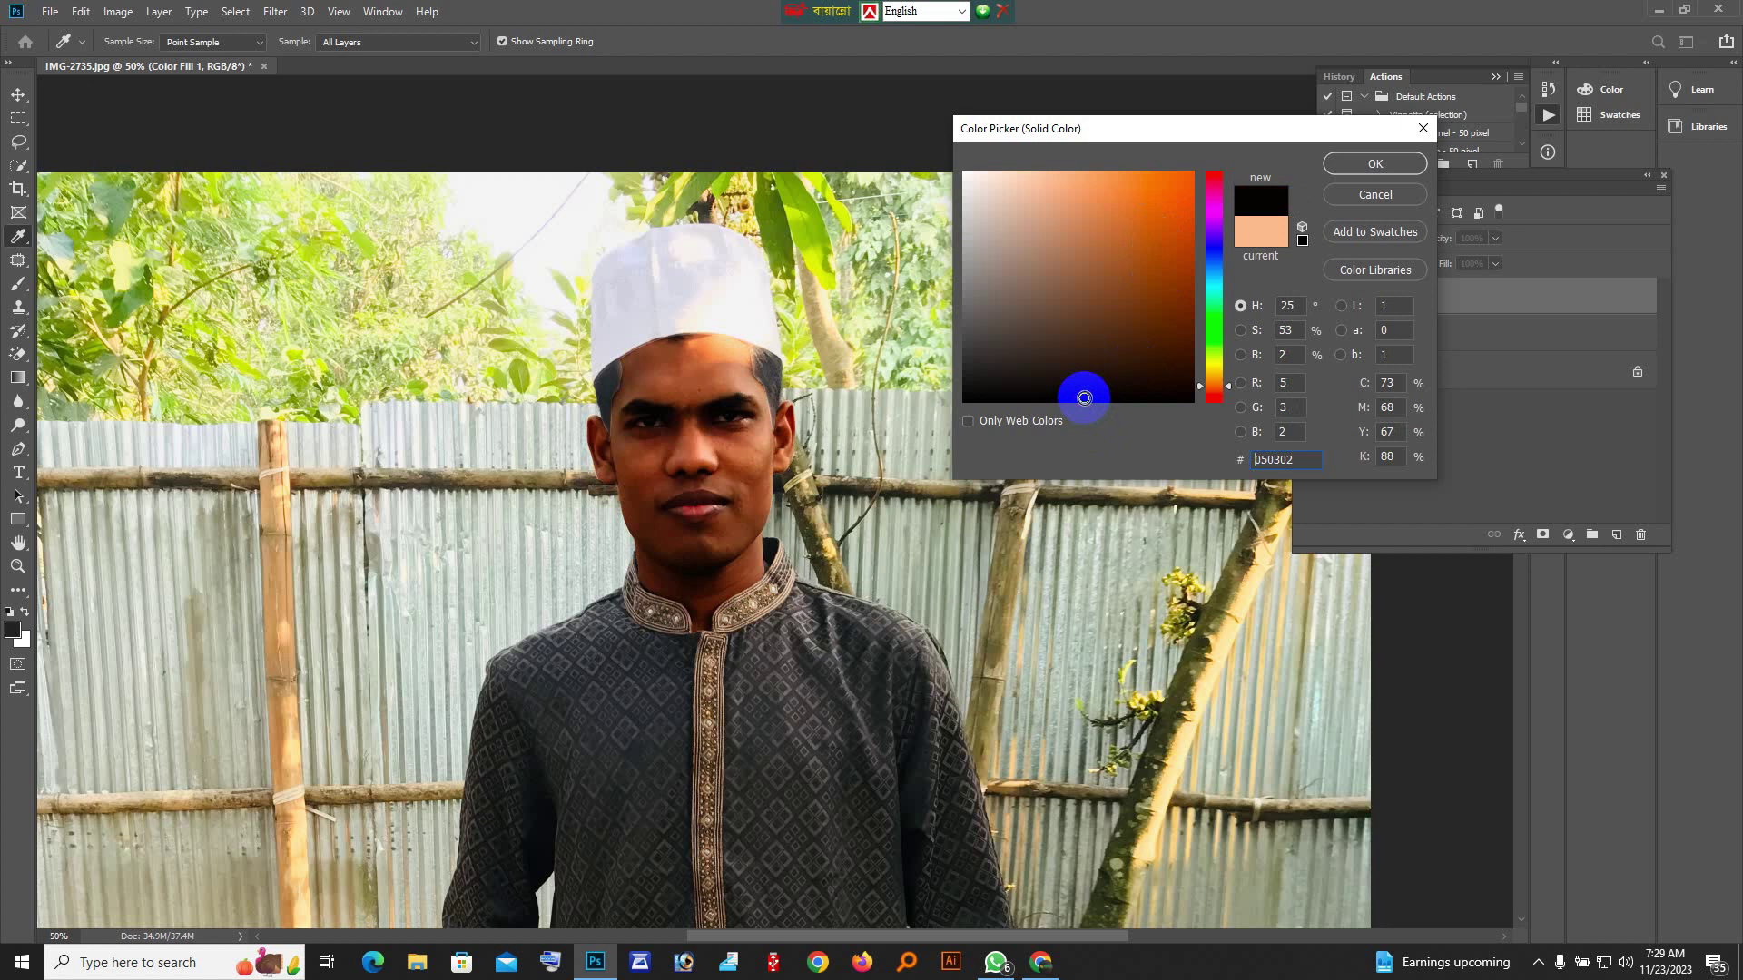
pyautogui.click(976, 185)
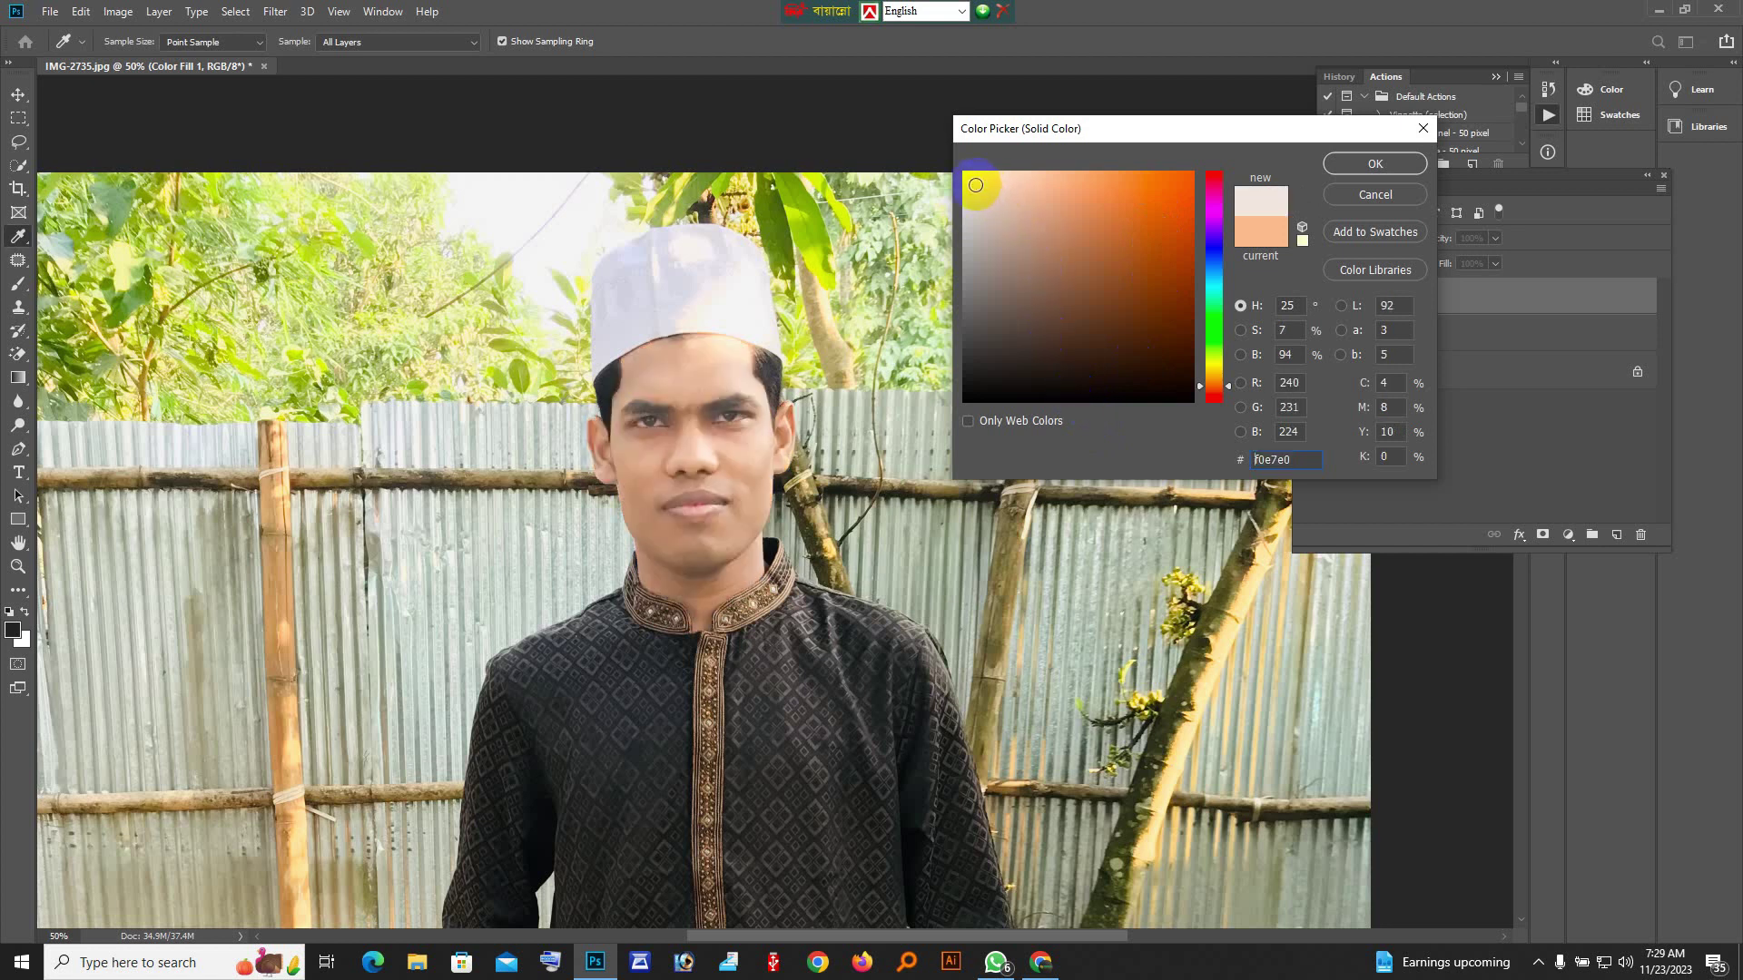
pyautogui.moveTo(977, 185)
pyautogui.mouseDown()
pyautogui.moveTo(978, 255)
pyautogui.moveTo(979, 215)
pyautogui.mouseUp()
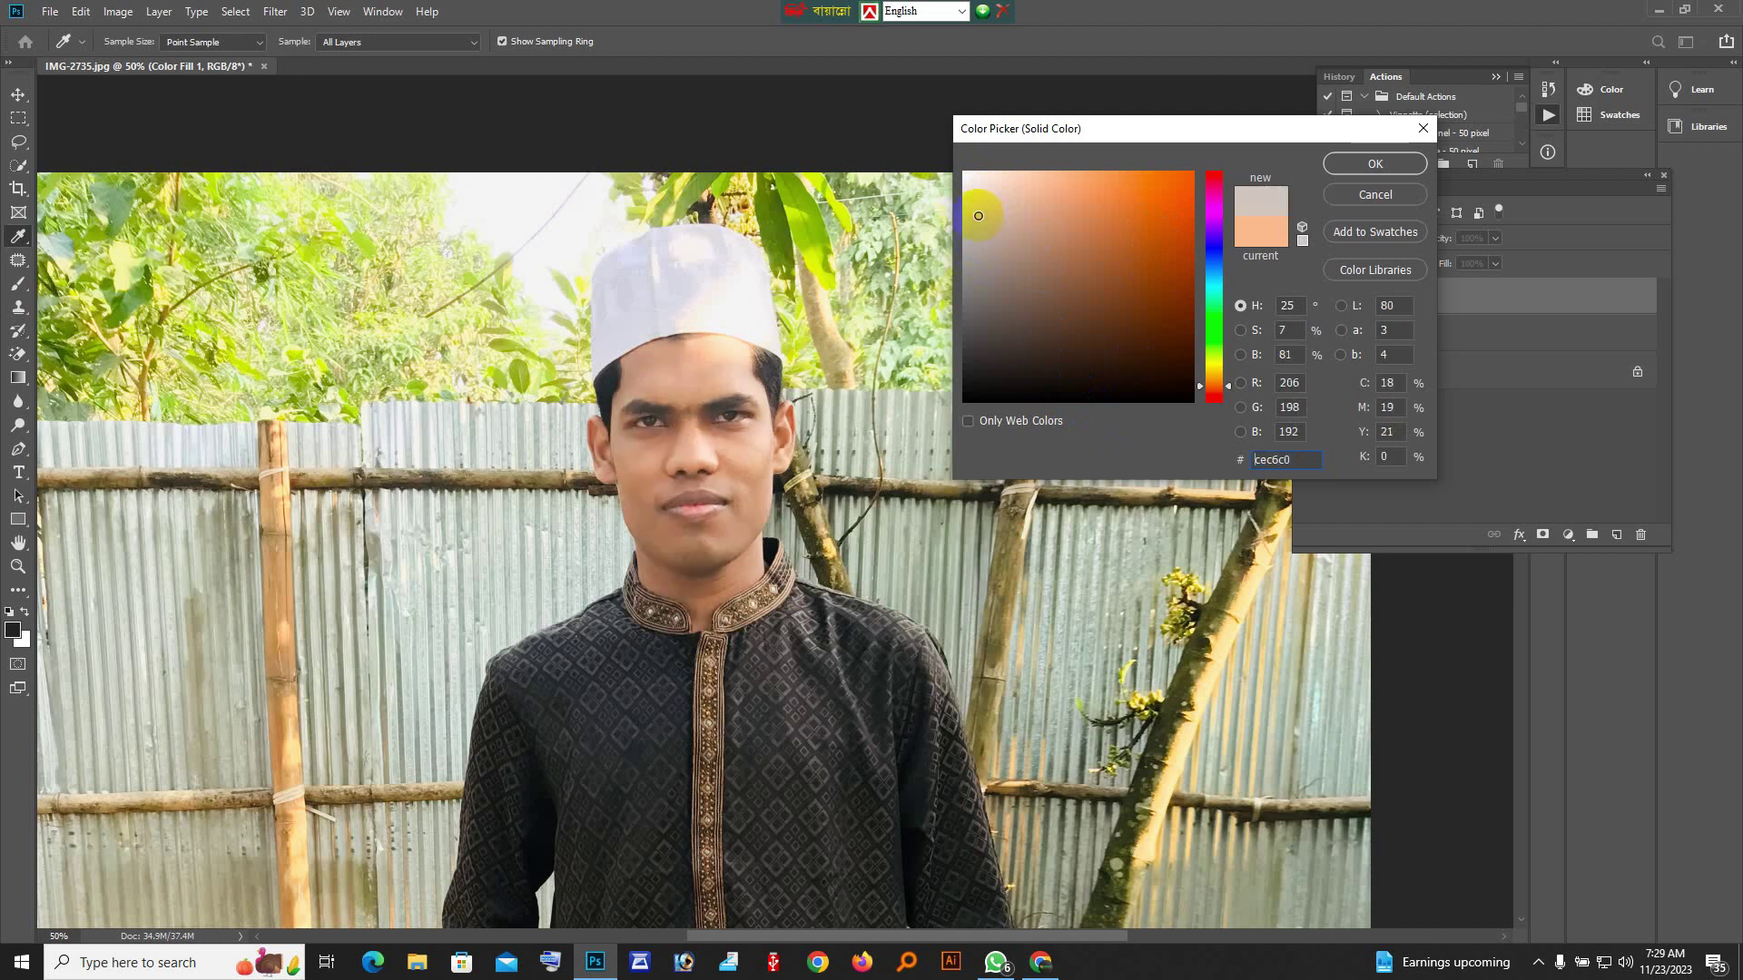
pyautogui.click(1378, 166)
pyautogui.press('p')
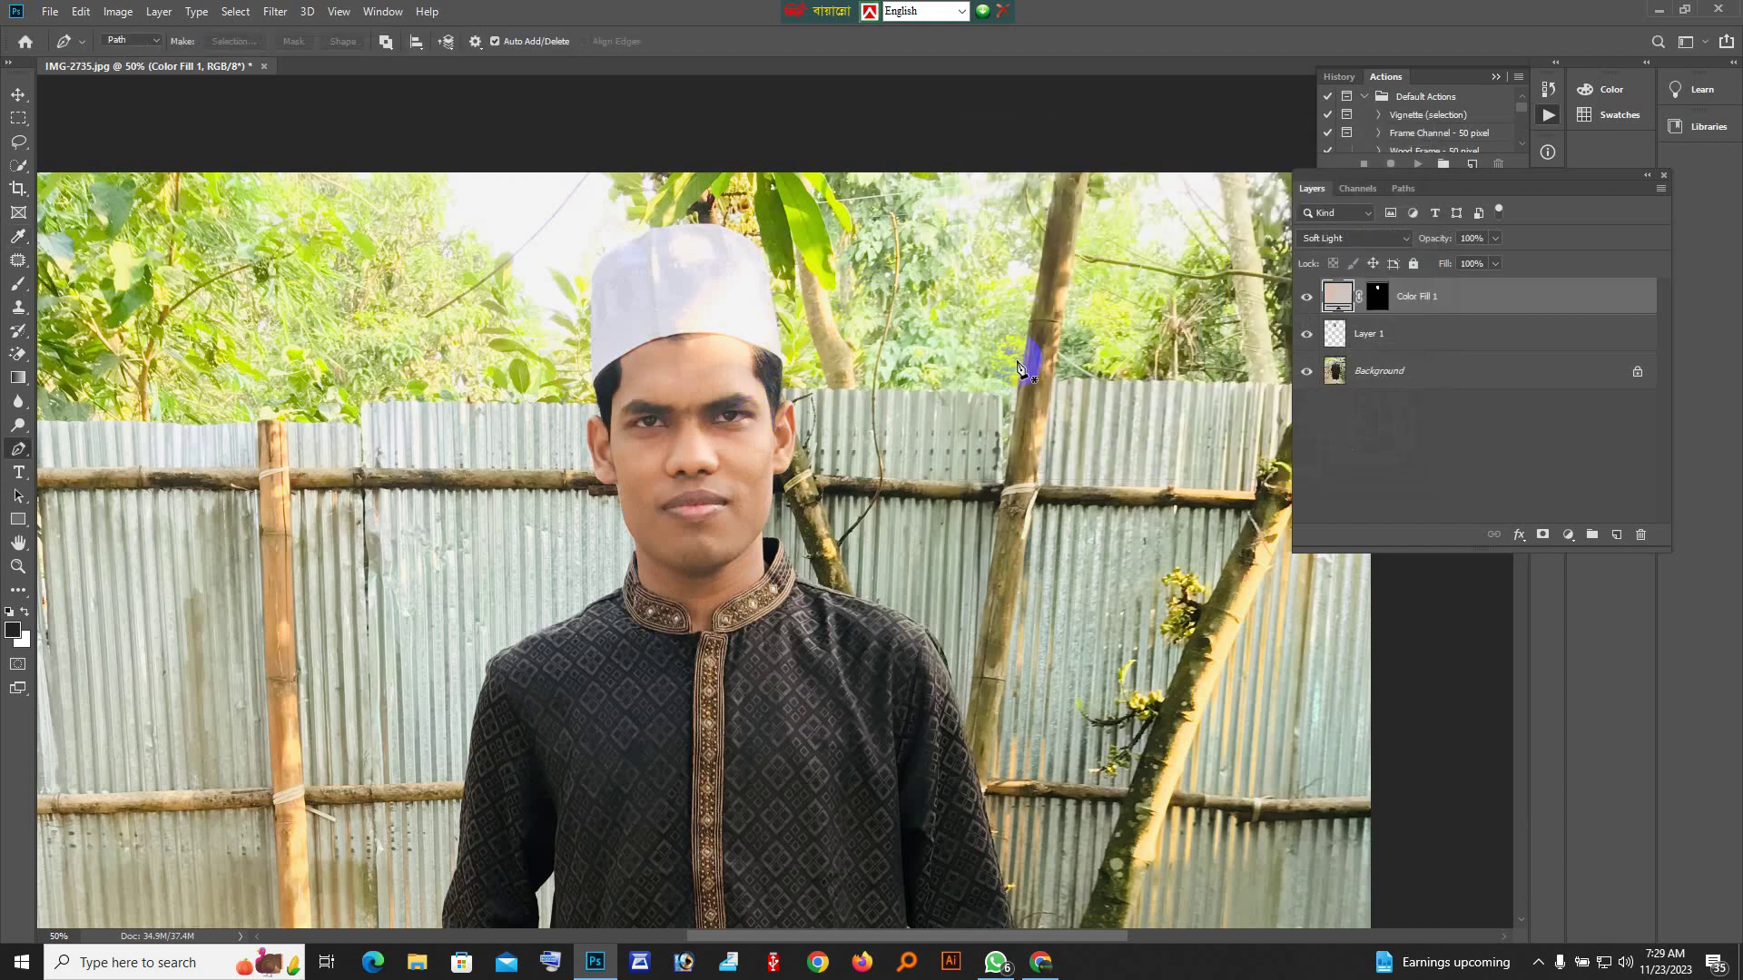
# Check the recoloured face by hiding and showing the fill layer, and examine it against the rest of the photo
pyautogui.click(1305, 299)
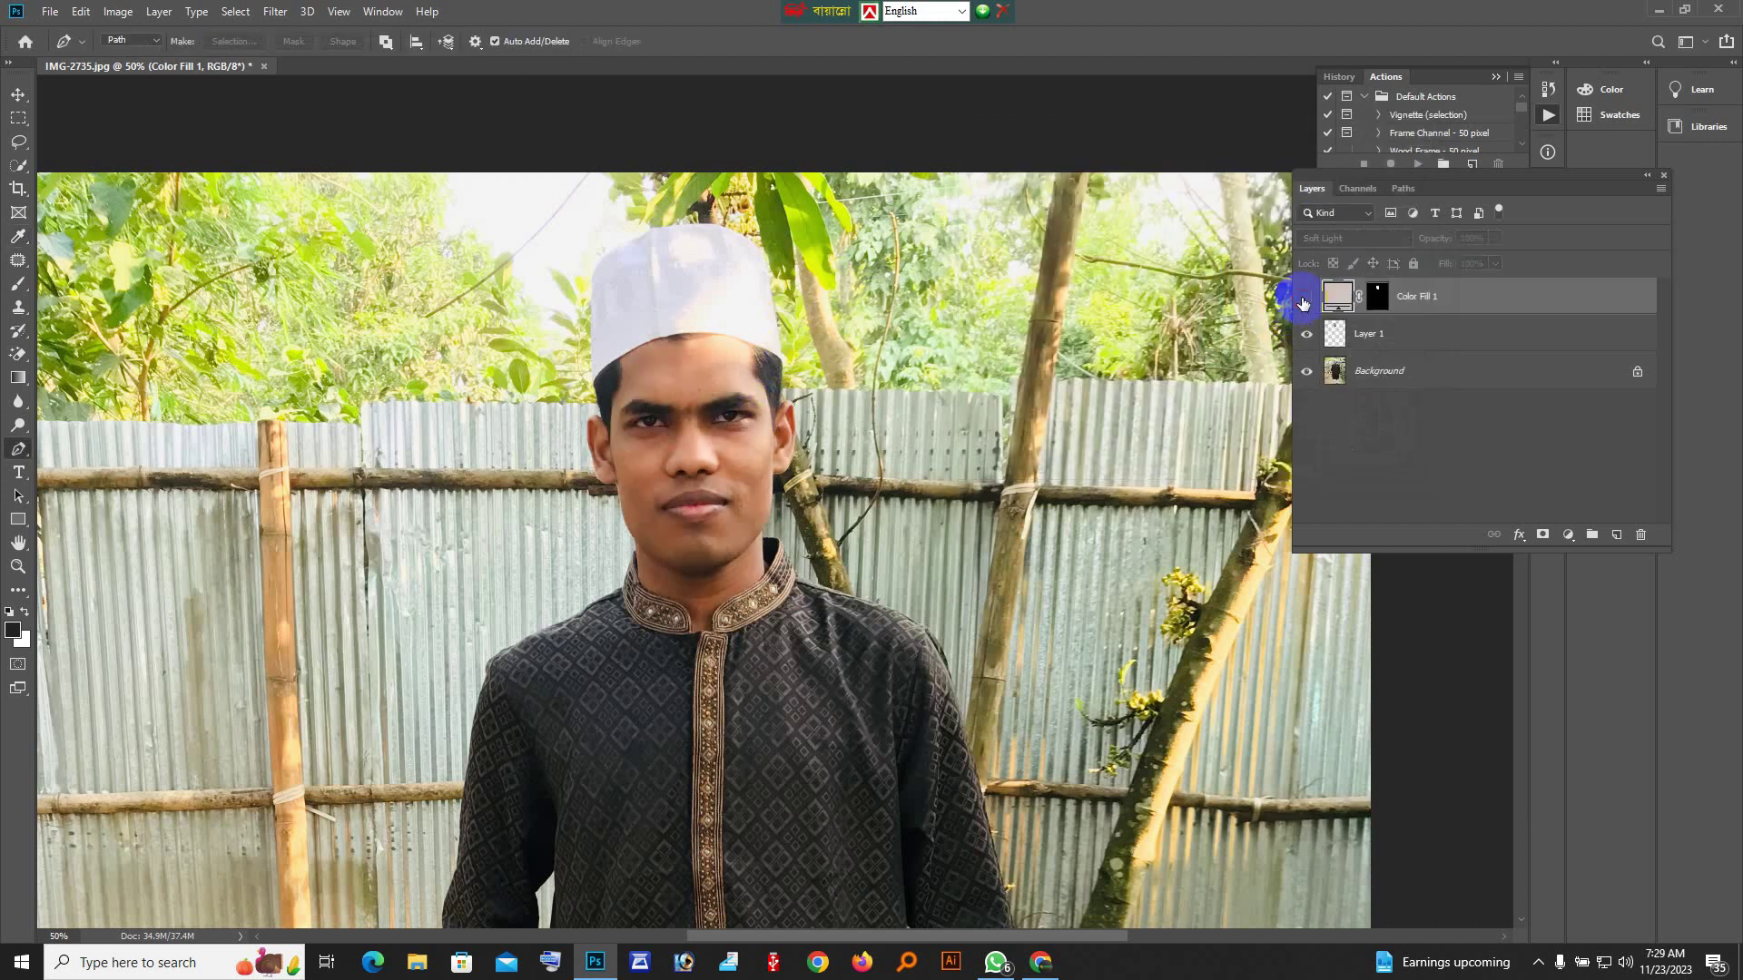
pyautogui.click(1304, 301)
pyautogui.click(1304, 300)
pyautogui.click(1305, 301)
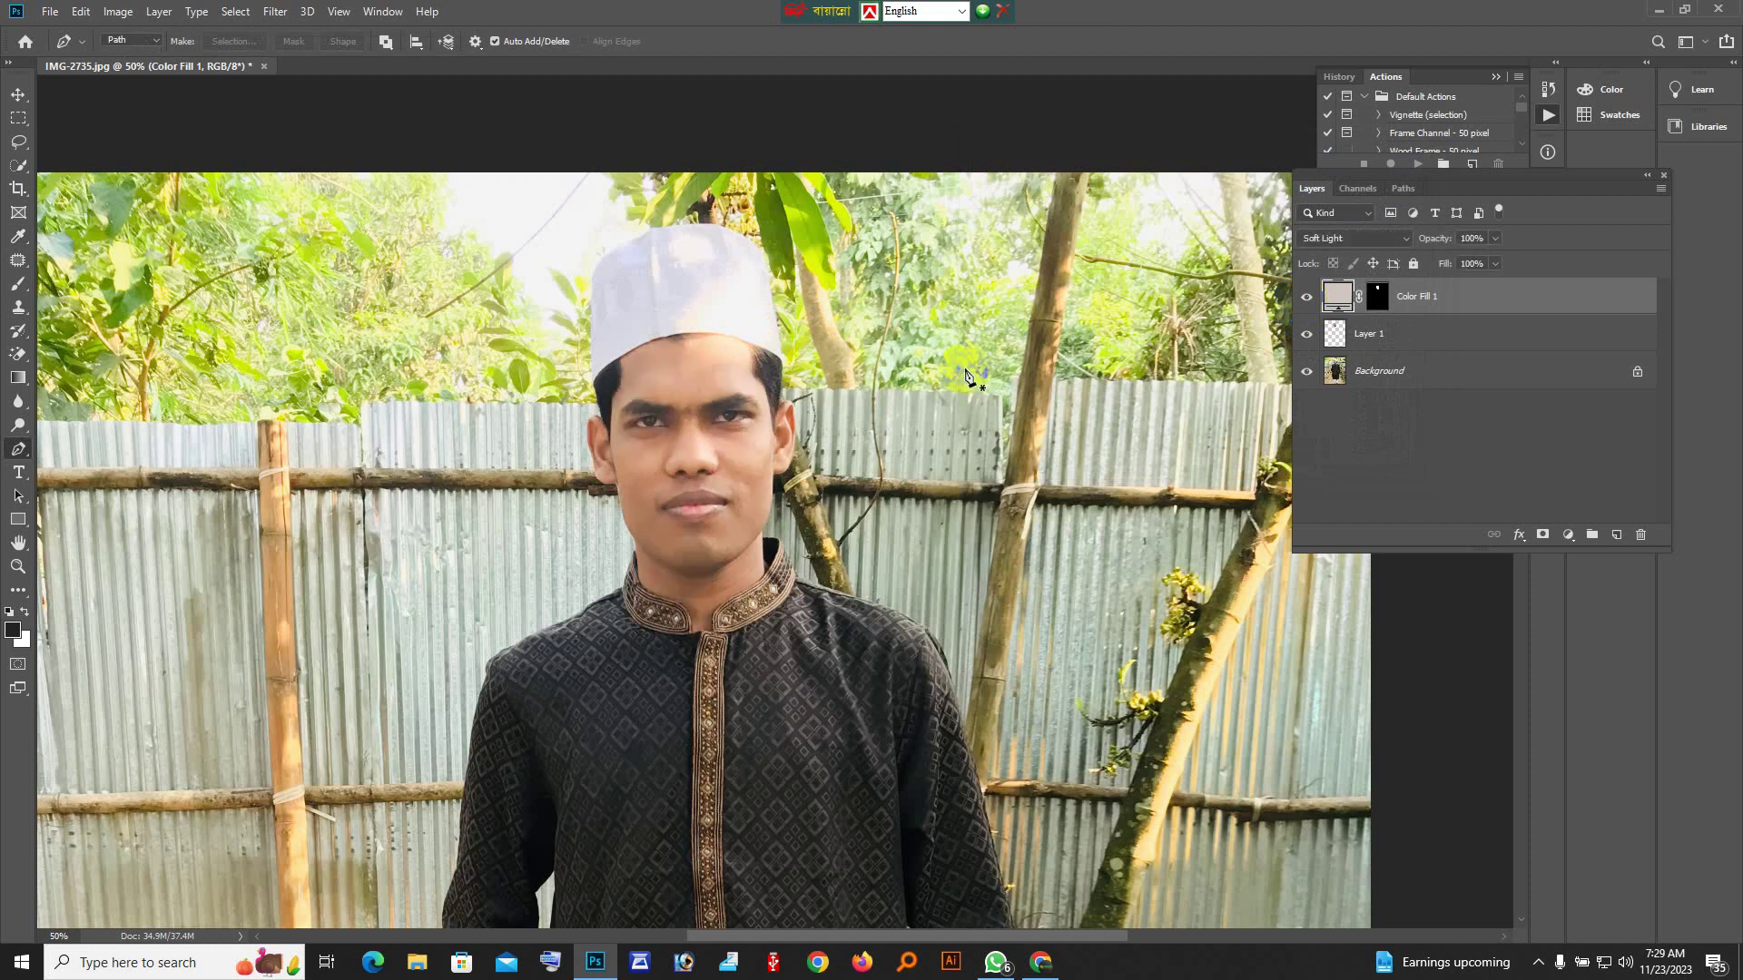
pyautogui.keyDown('alt'); pyautogui.click(717, 454); pyautogui.keyUp('alt')
pyautogui.keyDown('alt'); pyautogui.click(721, 447); pyautogui.keyUp('alt')
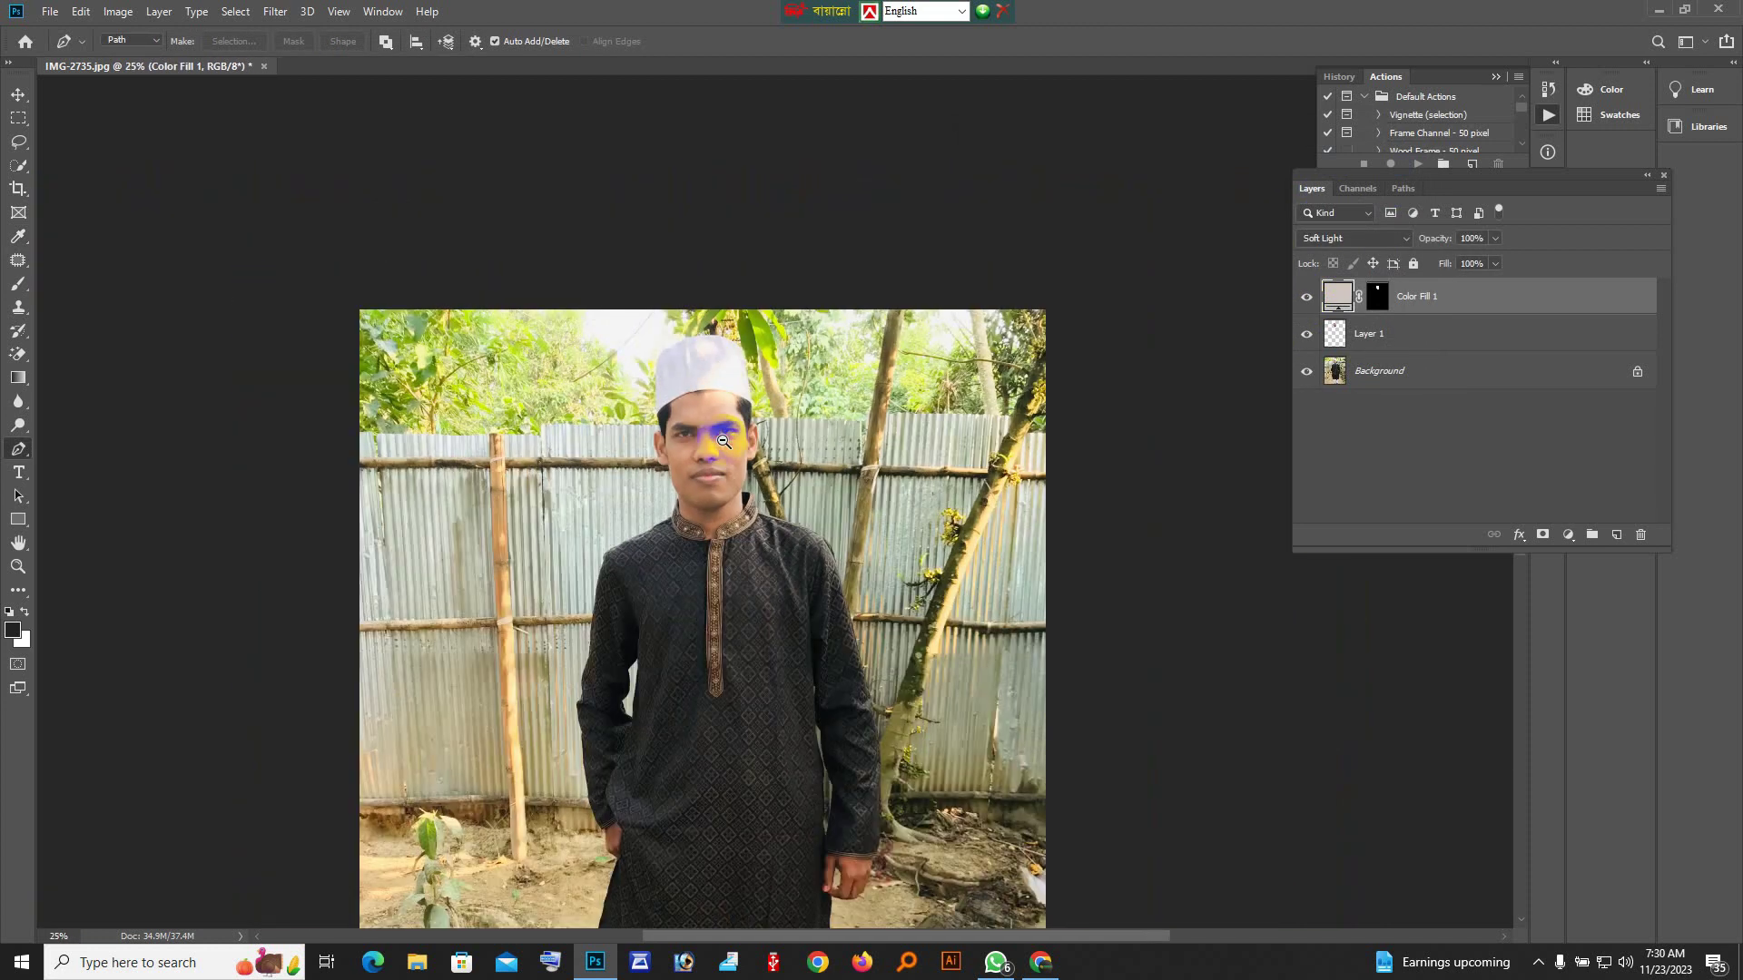
pyautogui.scroll(-3, 826, 885)
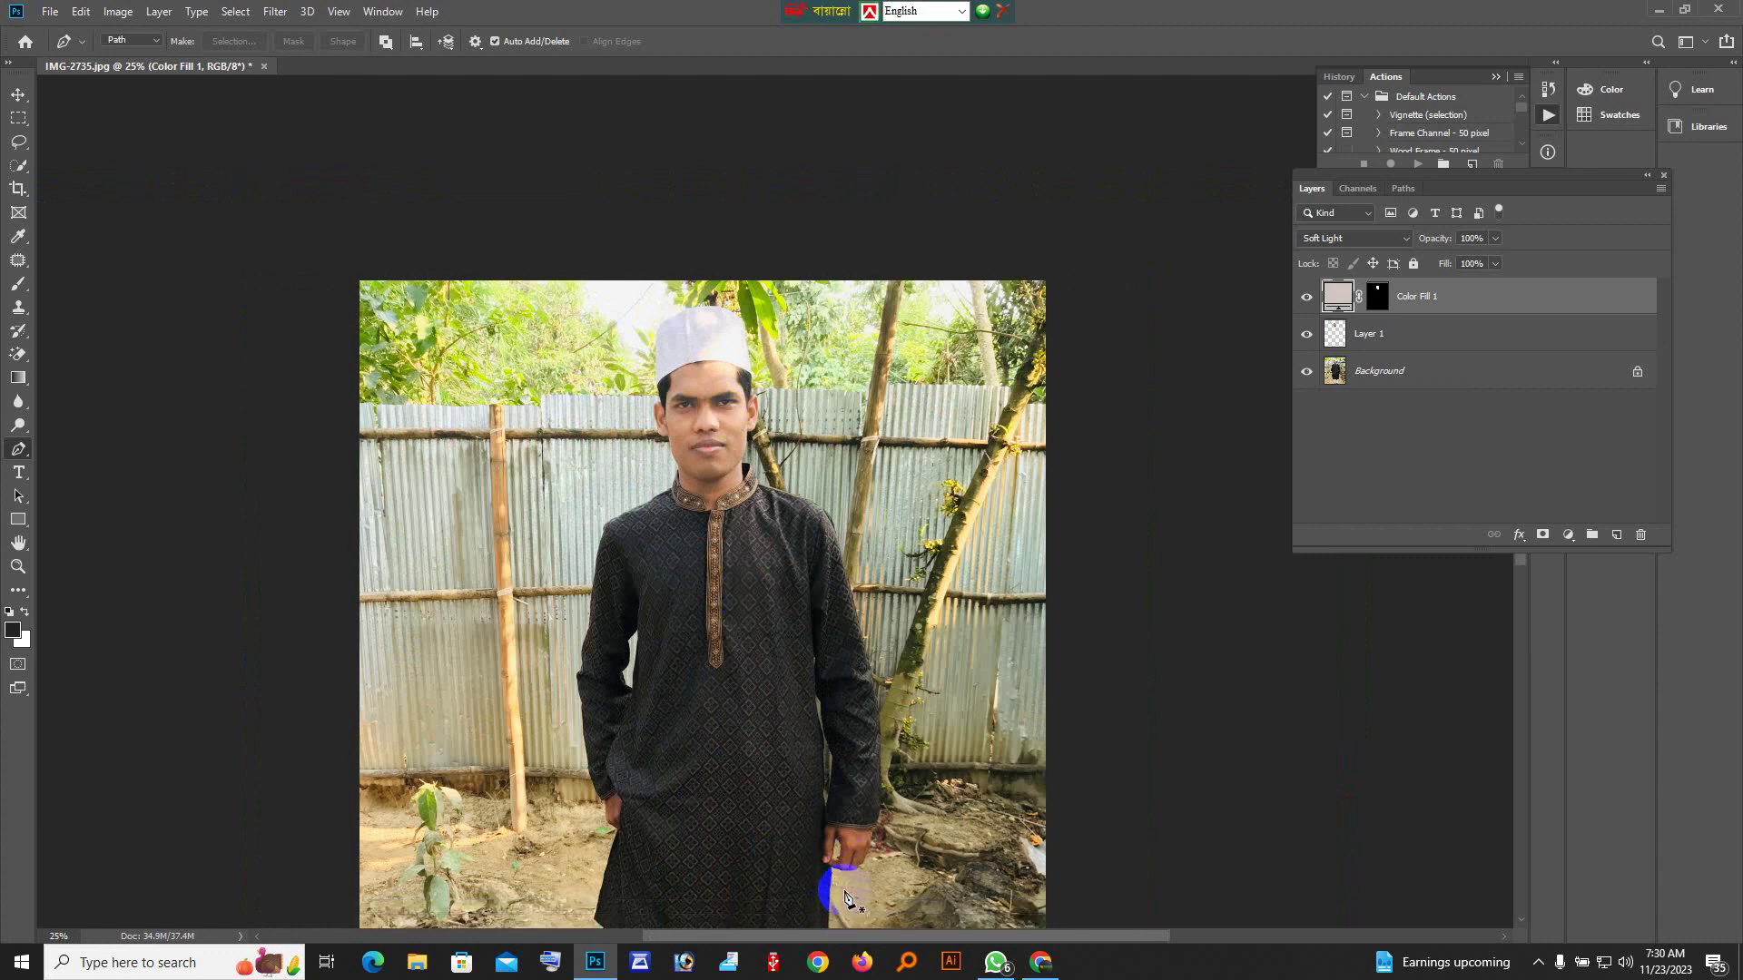
pyautogui.scroll(-2, 829, 833)
pyautogui.scroll(4, 840, 794)
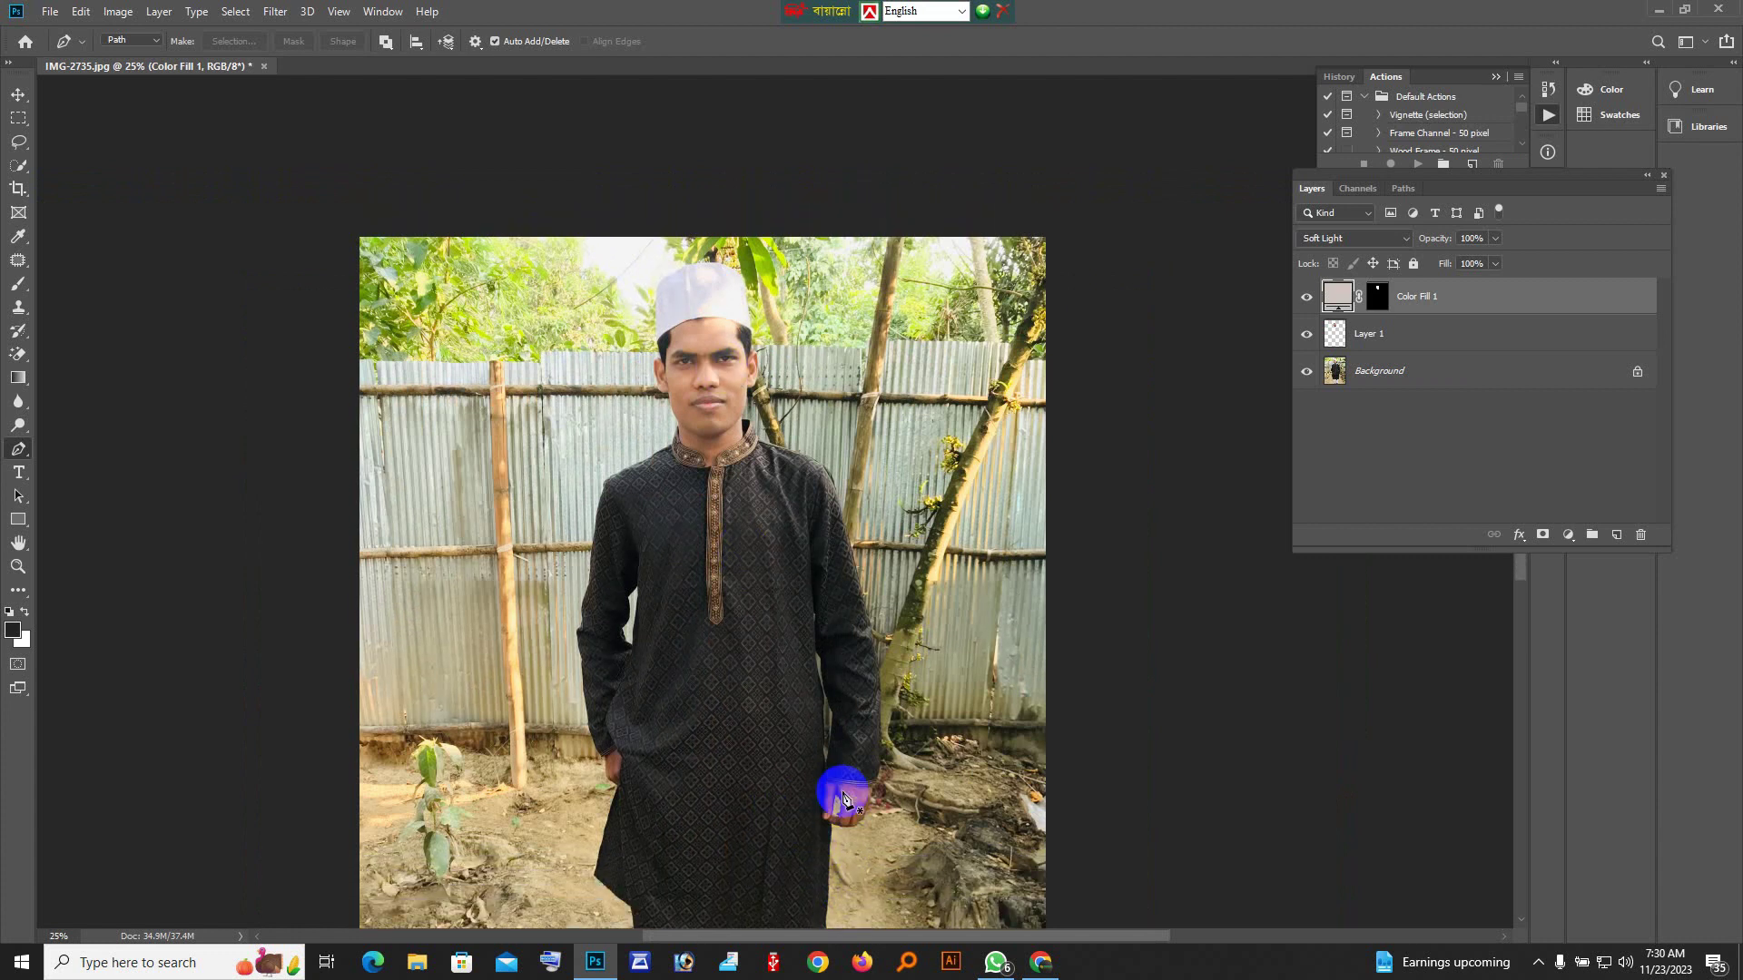
pyautogui.keyDown('ctrl'); pyautogui.click(733, 467); pyautogui.keyUp('ctrl')
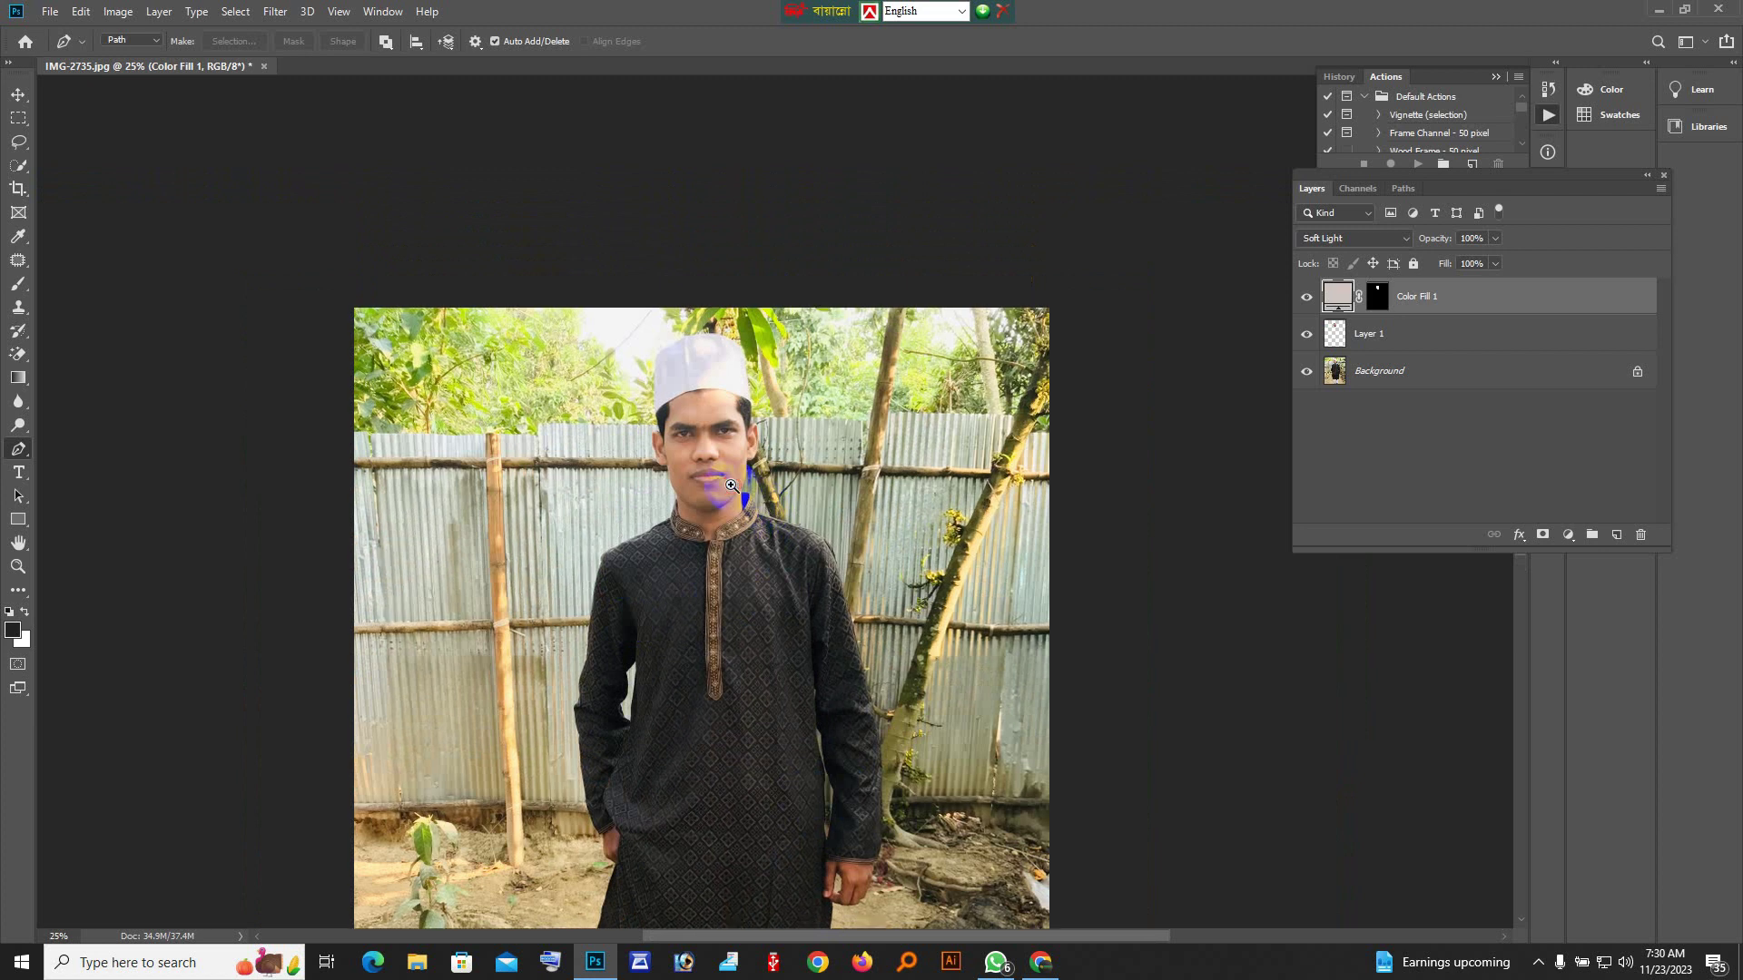
pyautogui.keyDown('ctrl'); pyautogui.click(733, 467); pyautogui.keyUp('ctrl')
pyautogui.scroll(3, 733, 467)
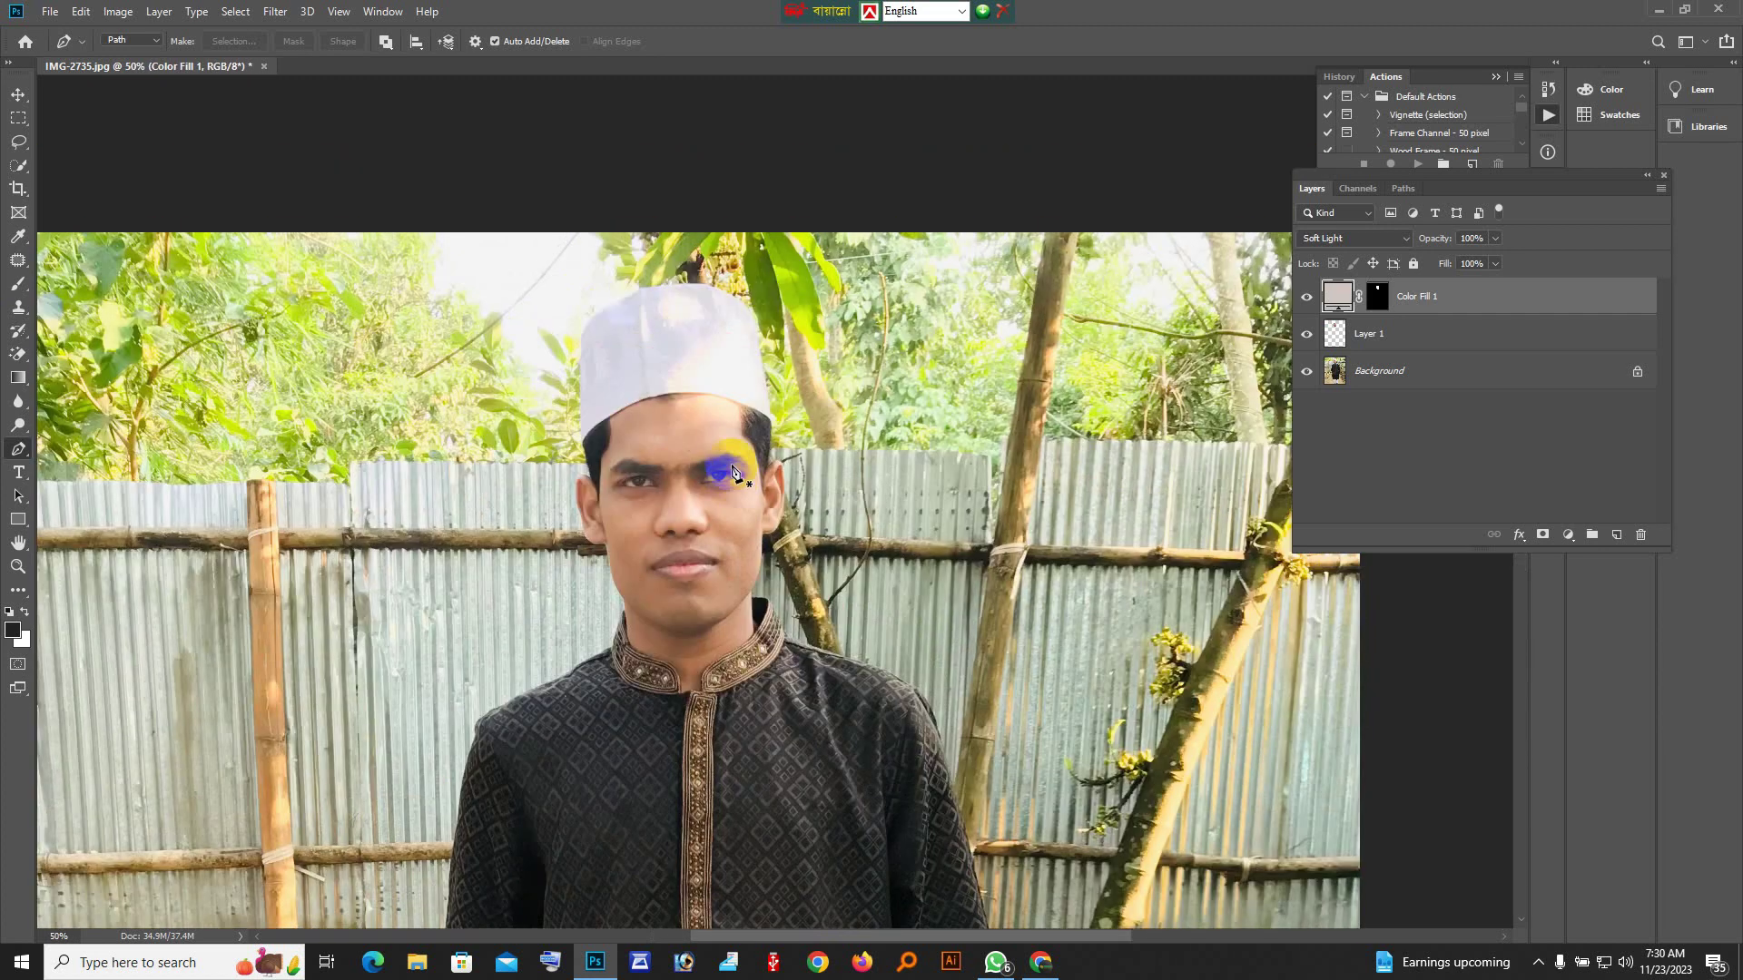
# Set the crop size to 1.5 in wide by 1.9 in high at 300 px/in
pyautogui.click(19, 189)
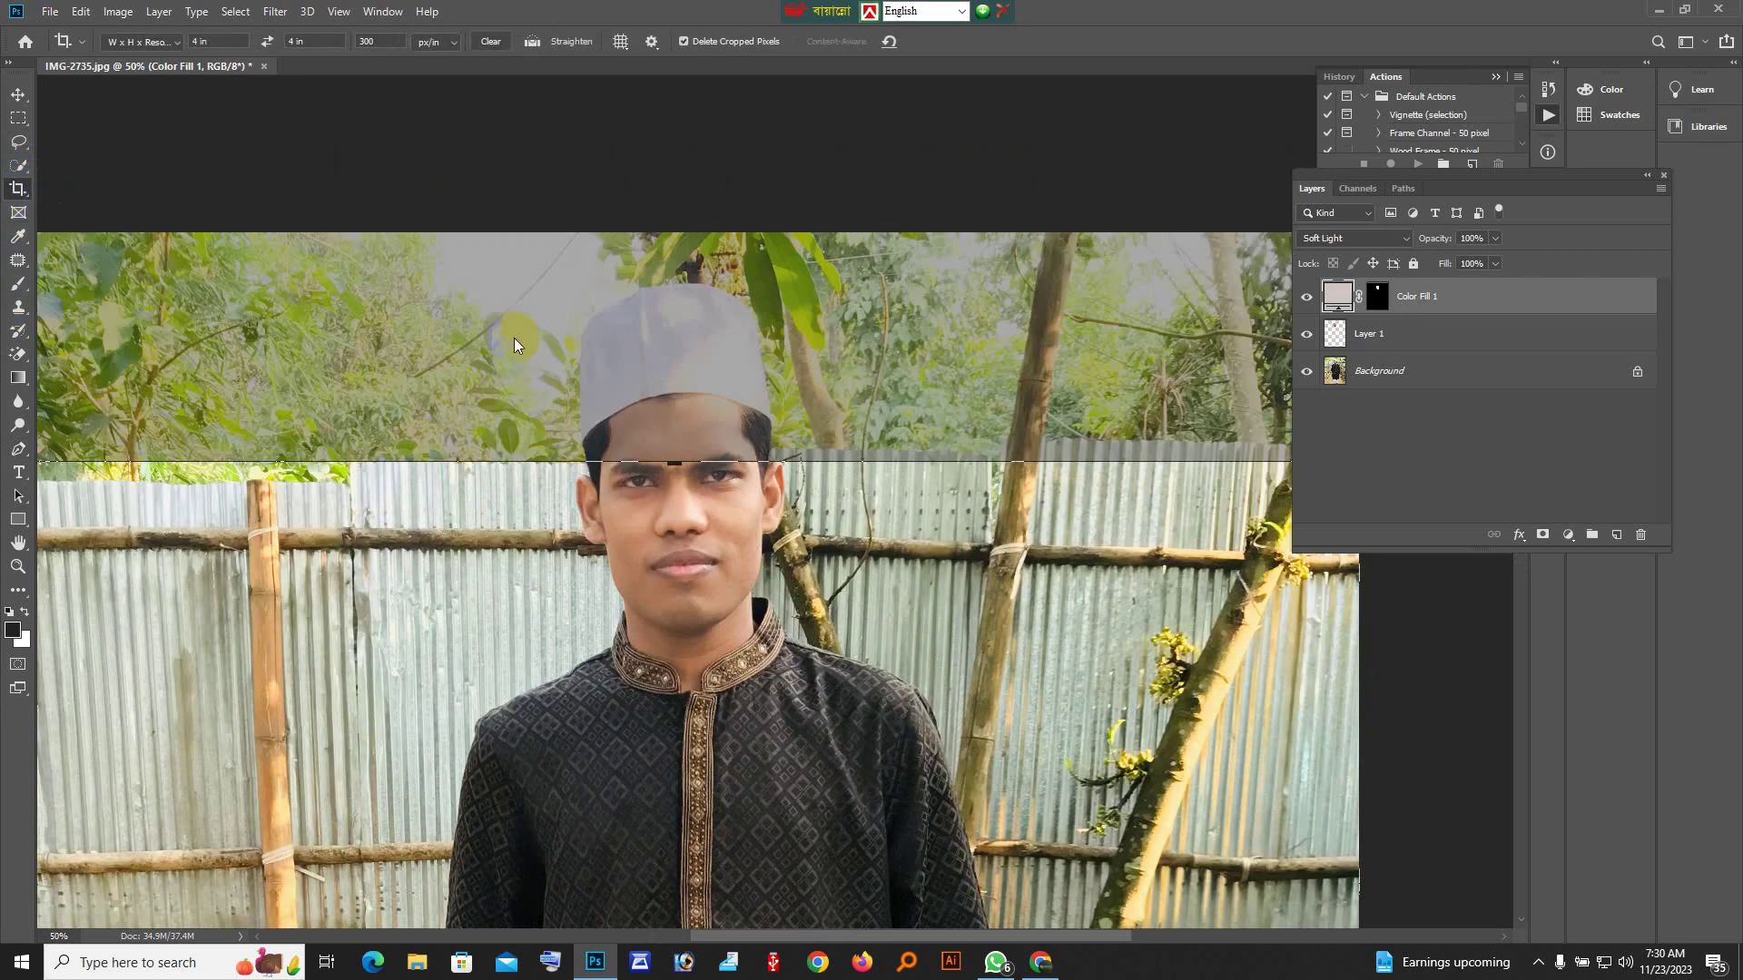
pyautogui.scroll(-3, 531, 381)
pyautogui.scroll(-3, 672, 486)
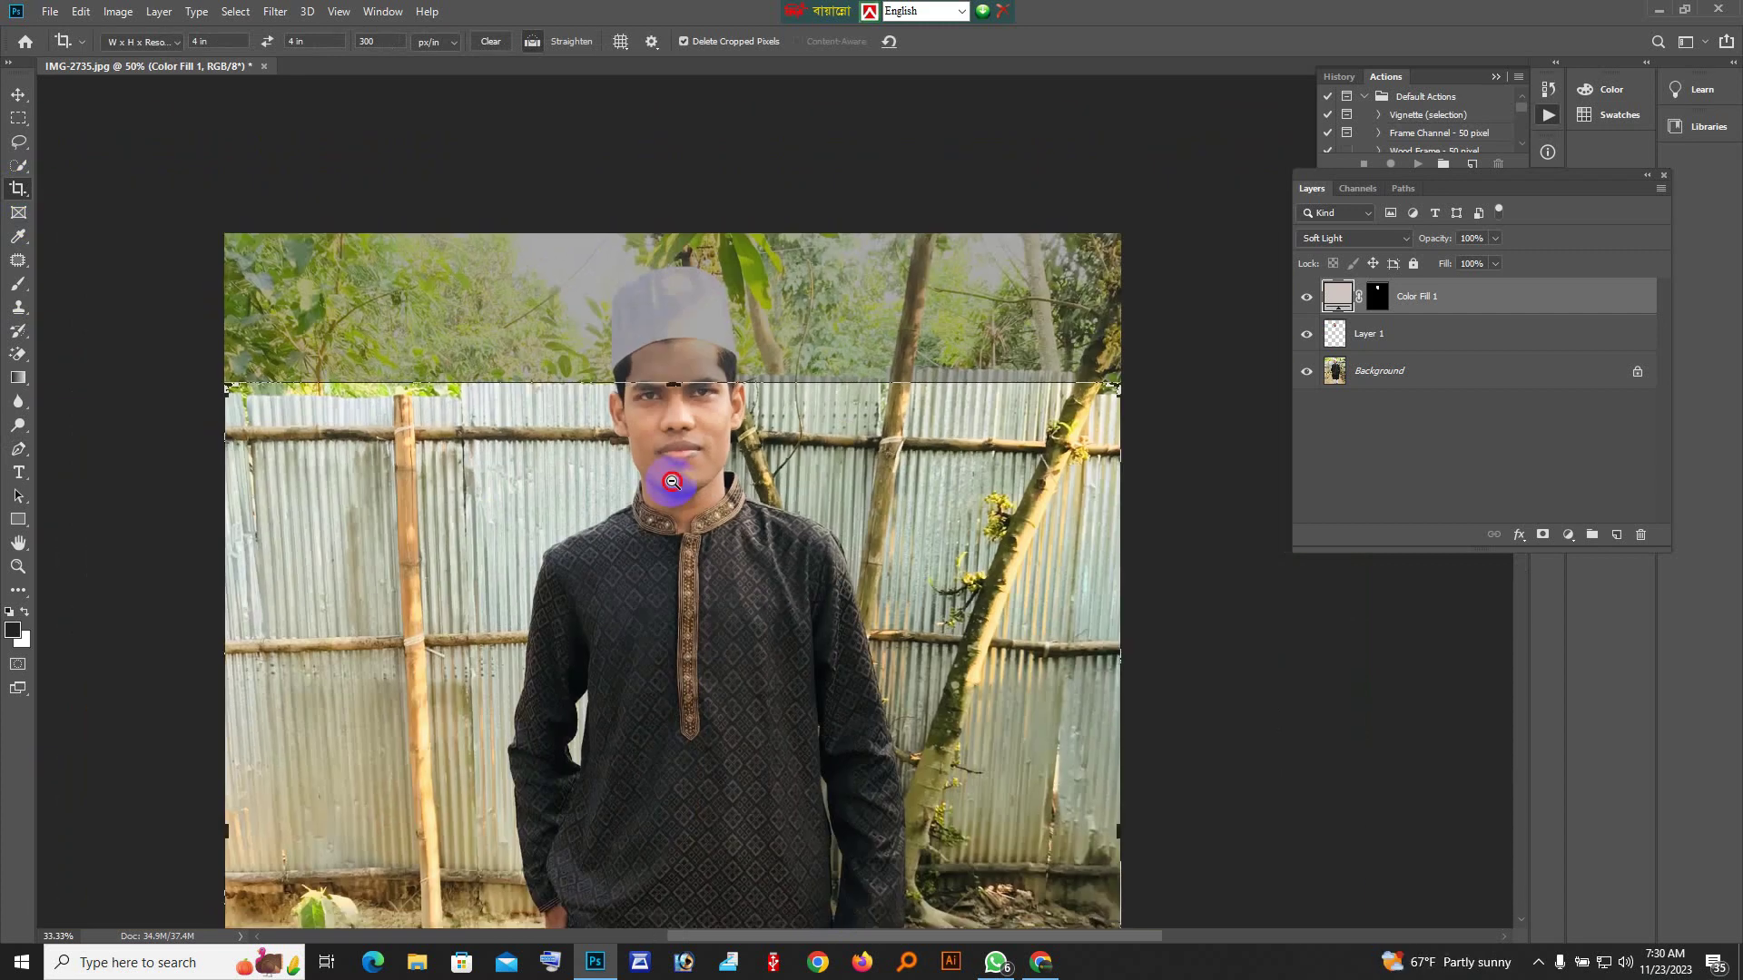
pyautogui.scroll(-1, 785, 590)
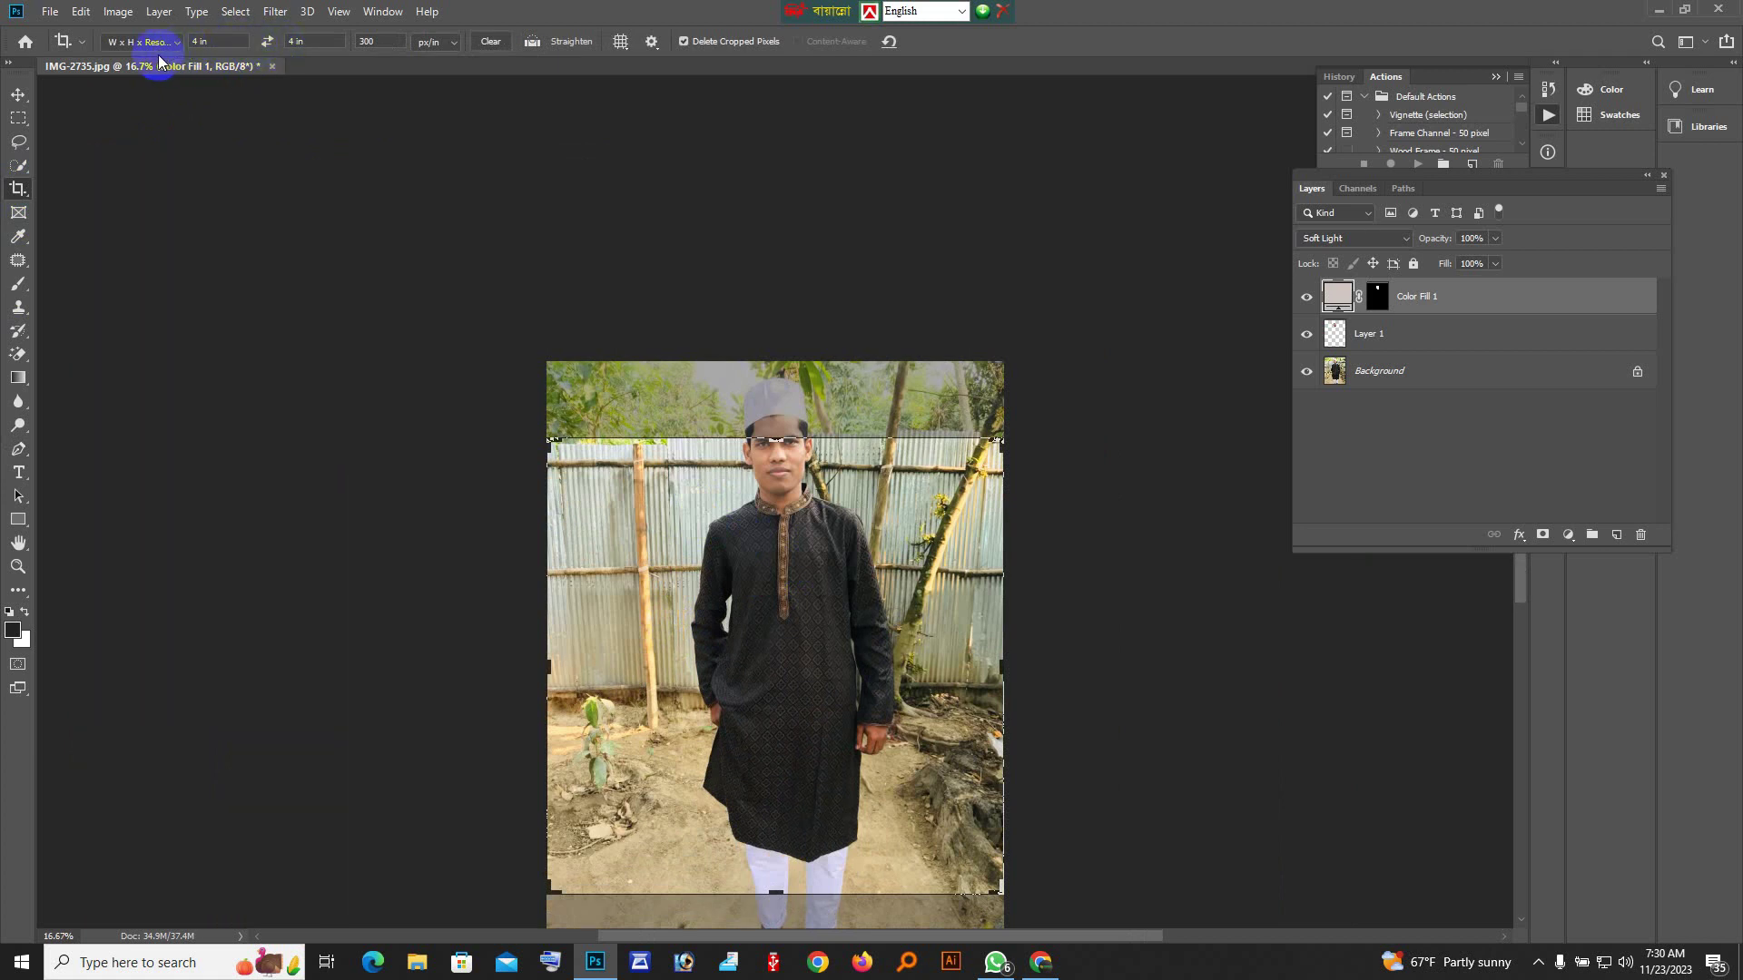
pyautogui.click(211, 40)
pyautogui.write('1.5')
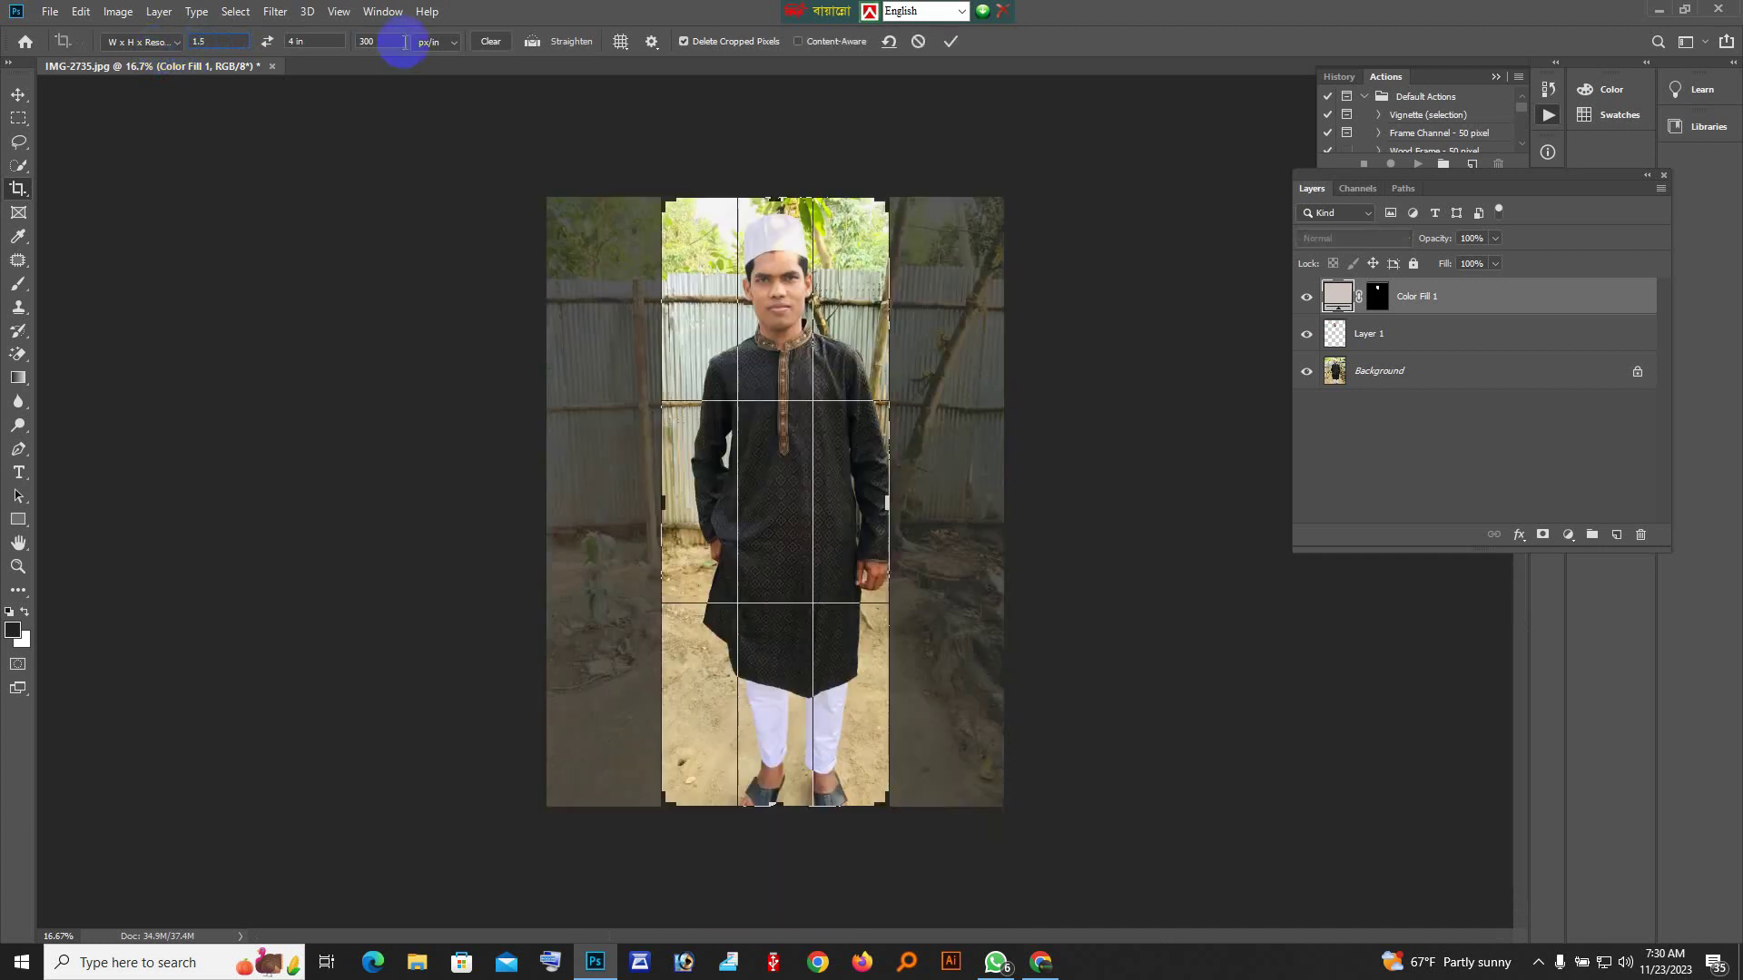
pyautogui.click(308, 36)
pyautogui.click(267, 42)
pyautogui.write('1.9')
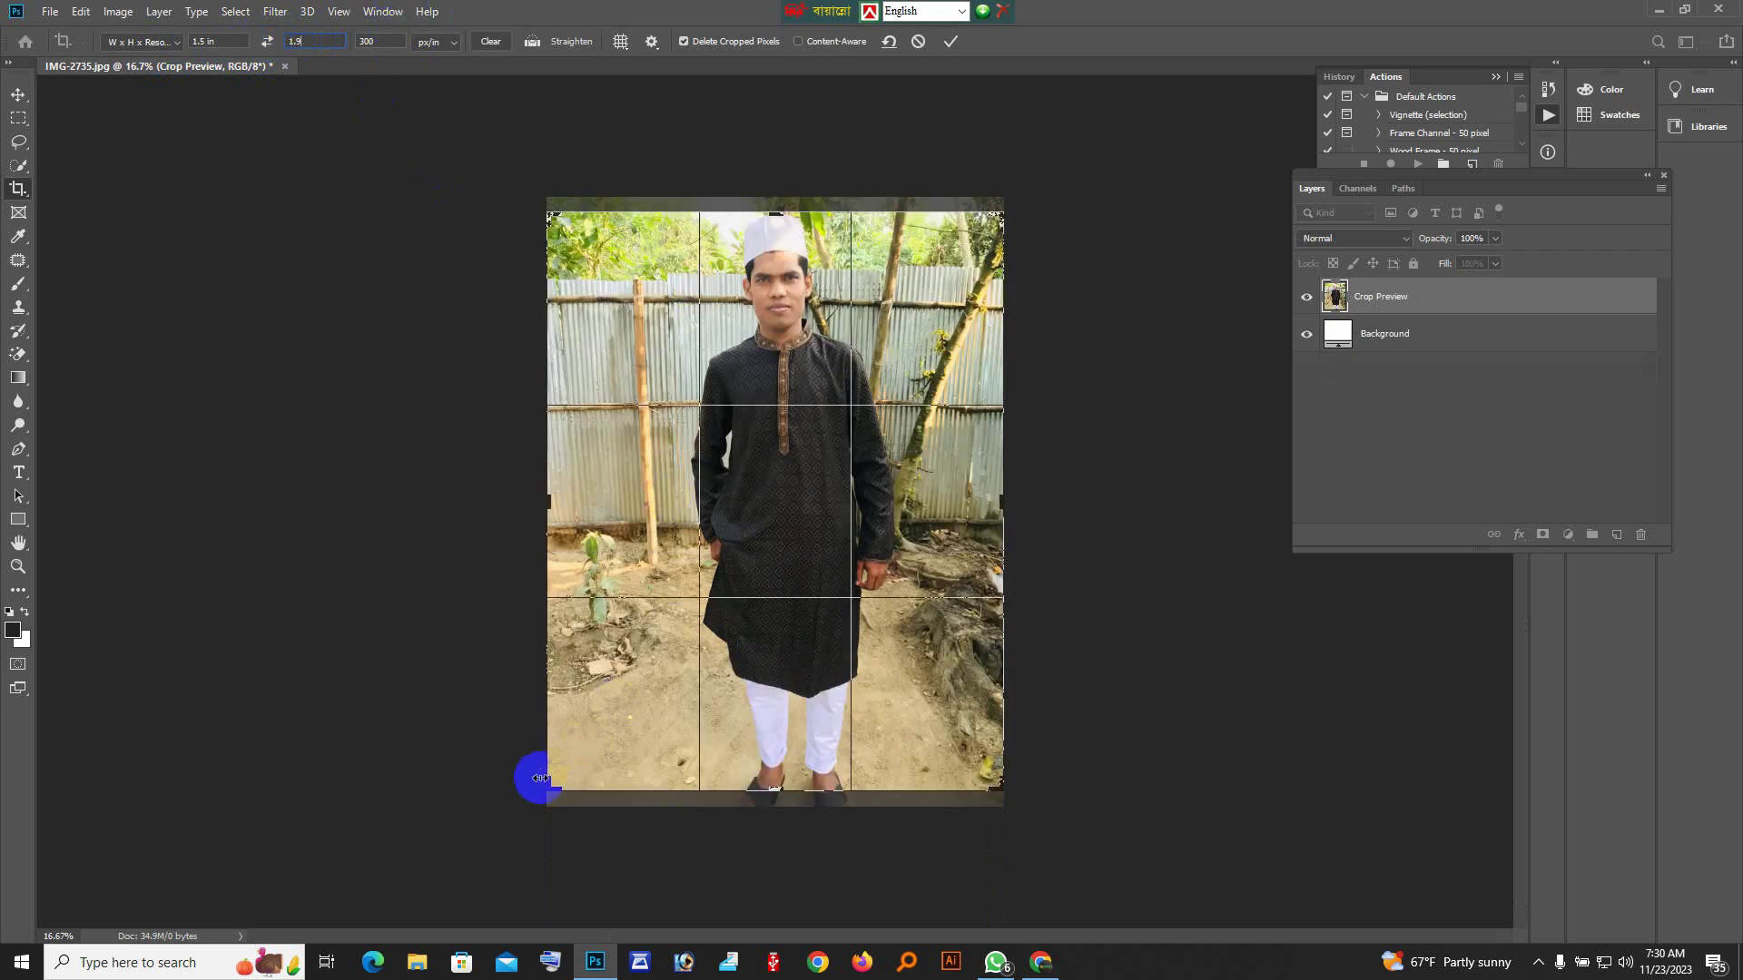
# Crop the photo to a portrait of the man's head, shoulders and chest
pyautogui.moveTo(543, 795); pyautogui.dragTo(928, 660)
pyautogui.moveTo(910, 659); pyautogui.dragTo(787, 581)
pyautogui.press('Return')
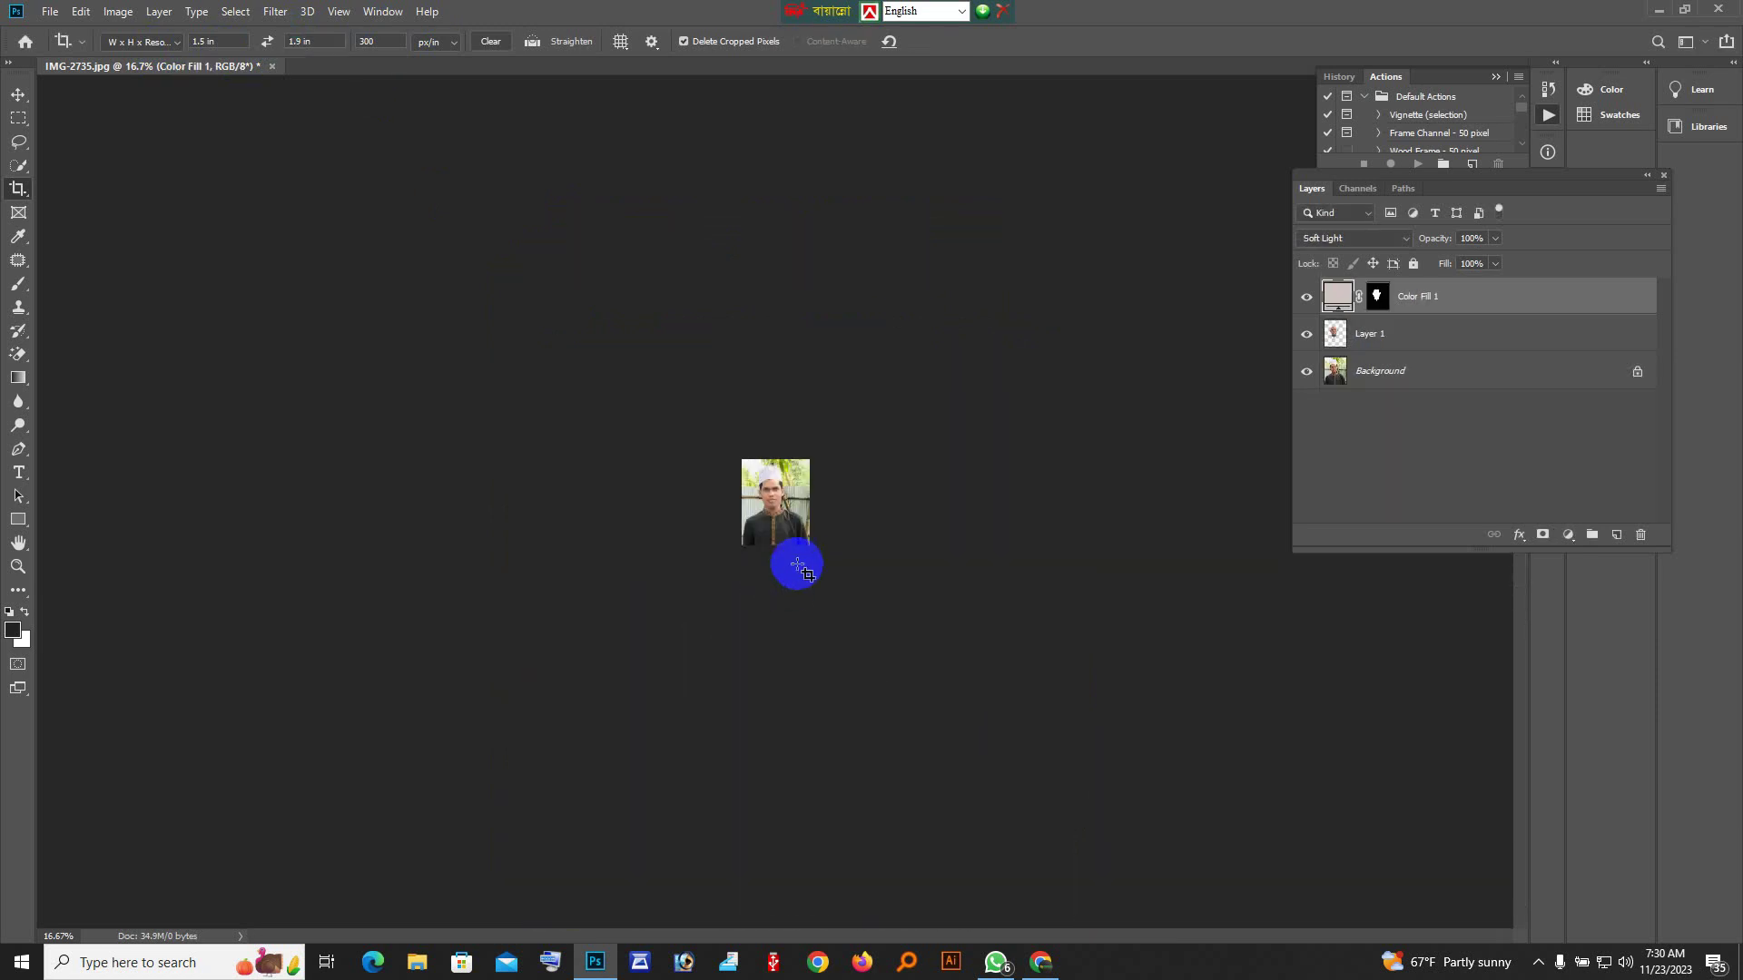
# Examine the cropped portrait up close, checking the skin of the face and neck
pyautogui.keyDown('ctrl'); pyautogui.click(799, 507); pyautogui.keyUp('ctrl')
pyautogui.keyDown('ctrl'); pyautogui.click(799, 508); pyautogui.keyUp('ctrl')
pyautogui.keyDown('ctrl'); pyautogui.click(799, 507); pyautogui.keyUp('ctrl')
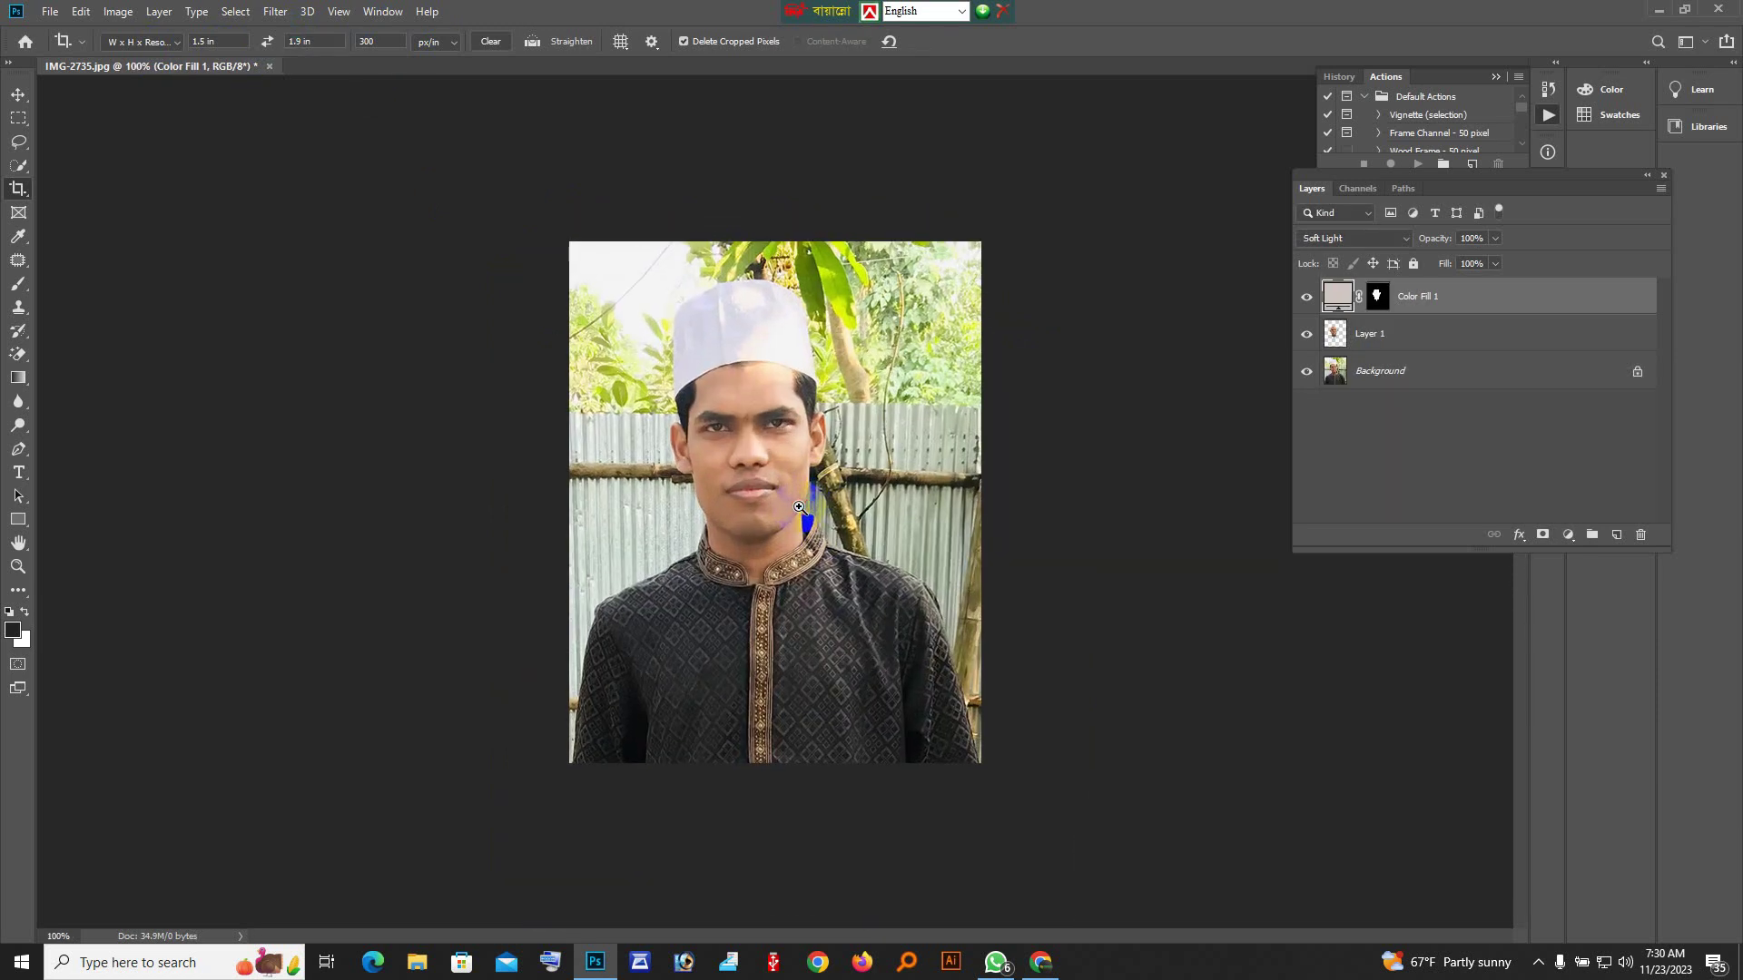
pyautogui.keyDown('ctrl'); pyautogui.click(799, 508); pyautogui.keyUp('ctrl')
pyautogui.keyDown('ctrl'); pyautogui.click(798, 508); pyautogui.keyUp('ctrl')
pyautogui.scroll(7, 680, 400)
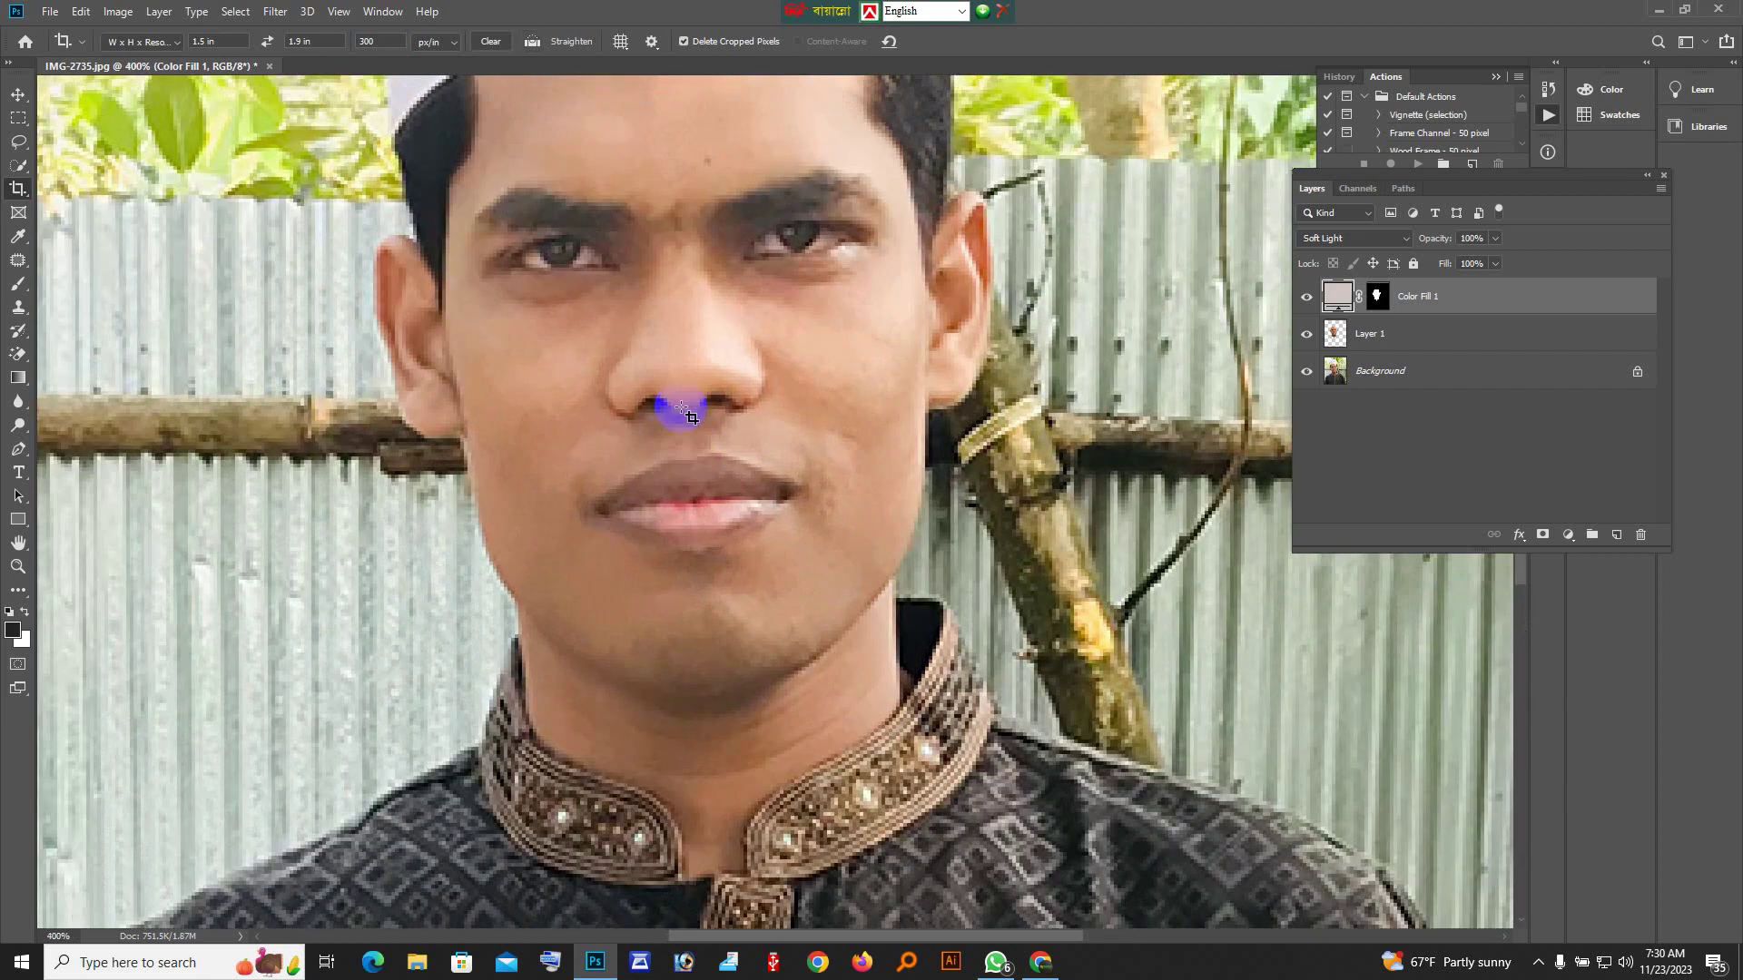
pyautogui.scroll(-2, 681, 405)
pyautogui.scroll(-3, 681, 405)
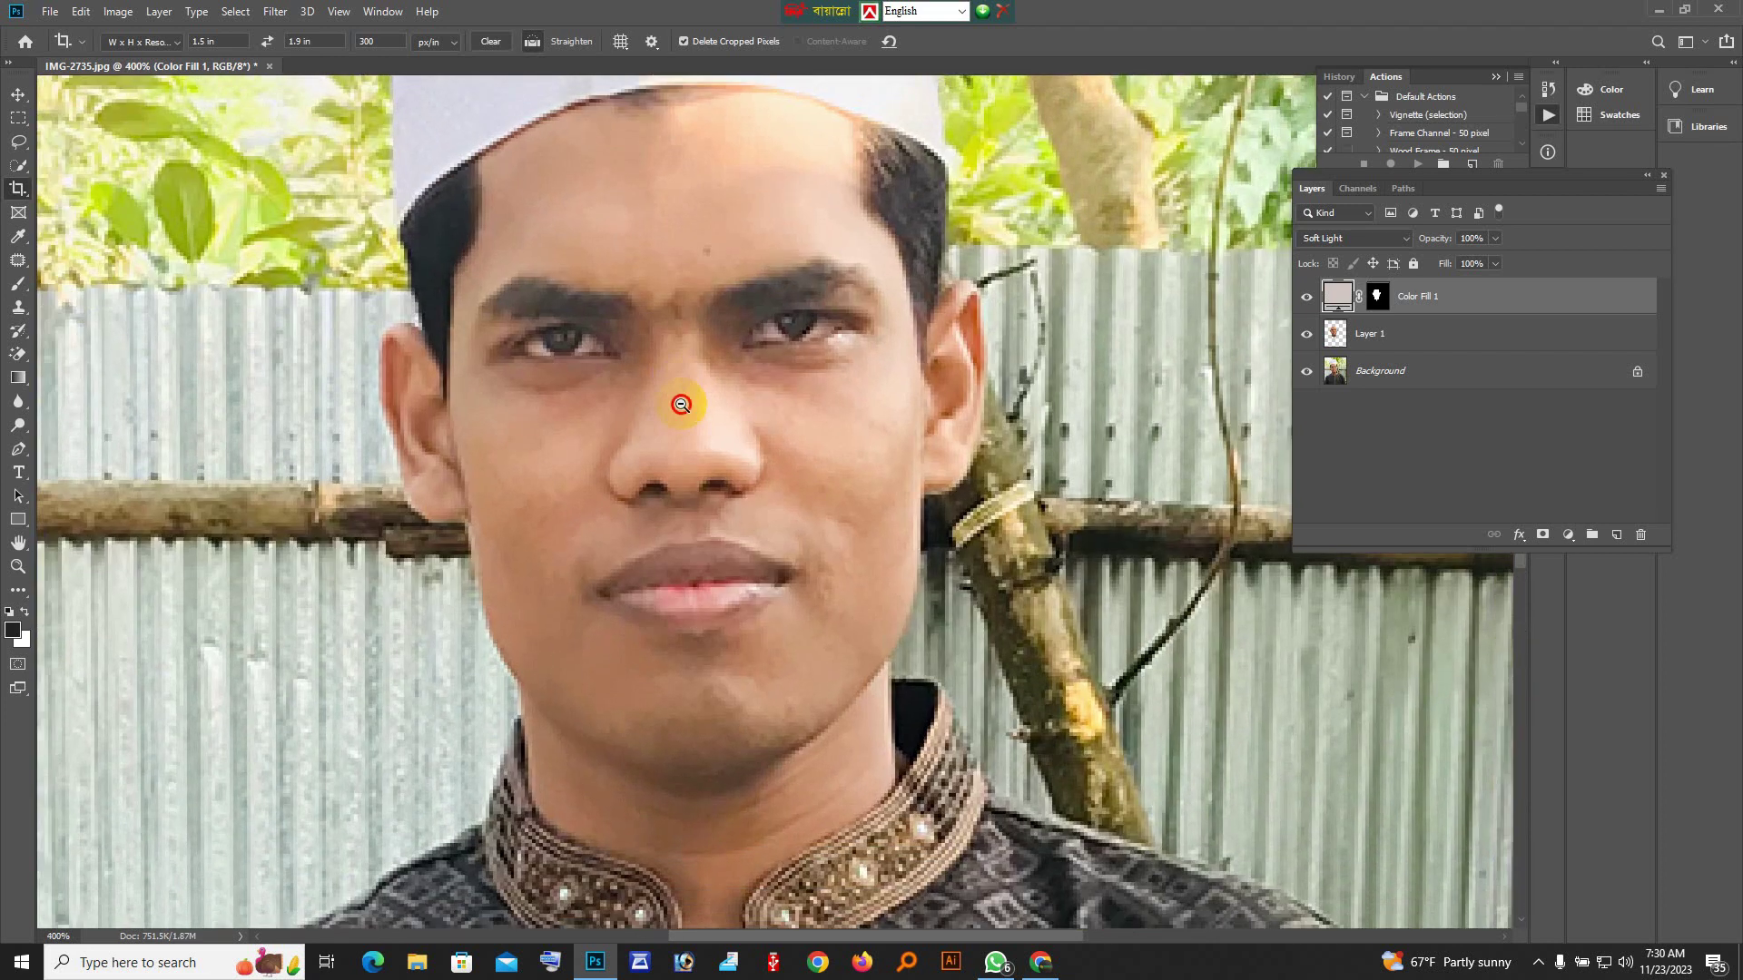
pyautogui.click(287, 12)
pyautogui.moveTo(293, 417)
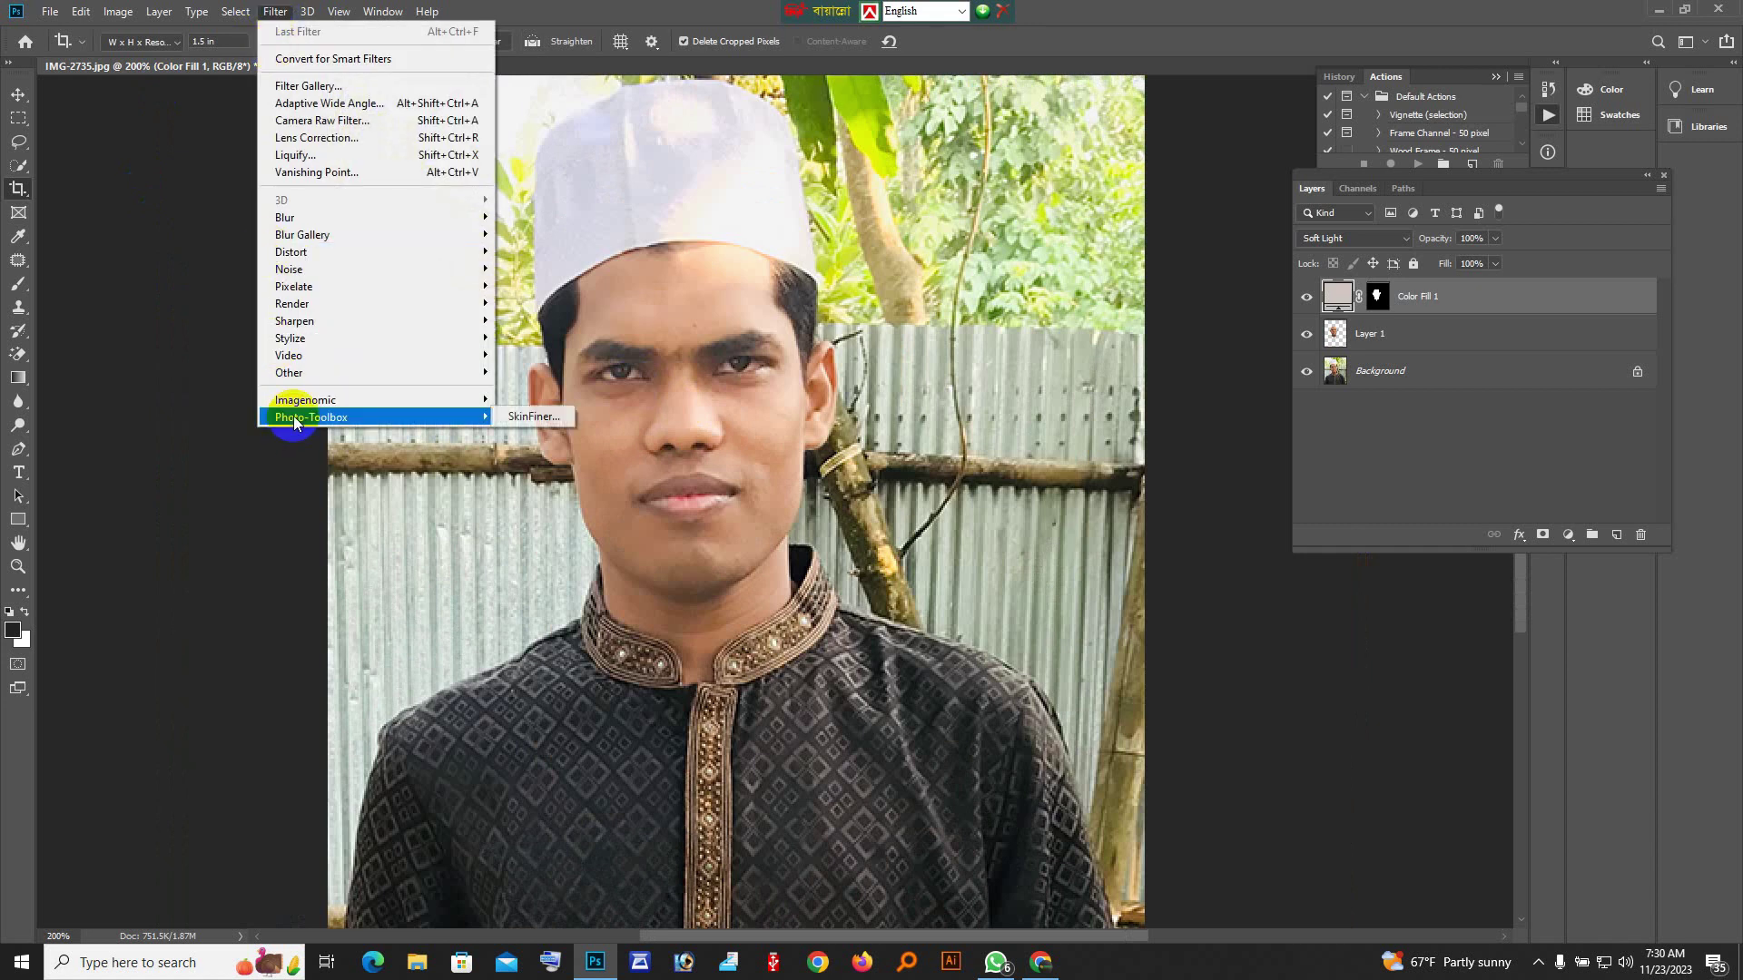
pyautogui.moveTo(423, 415)
pyautogui.click(681, 443)
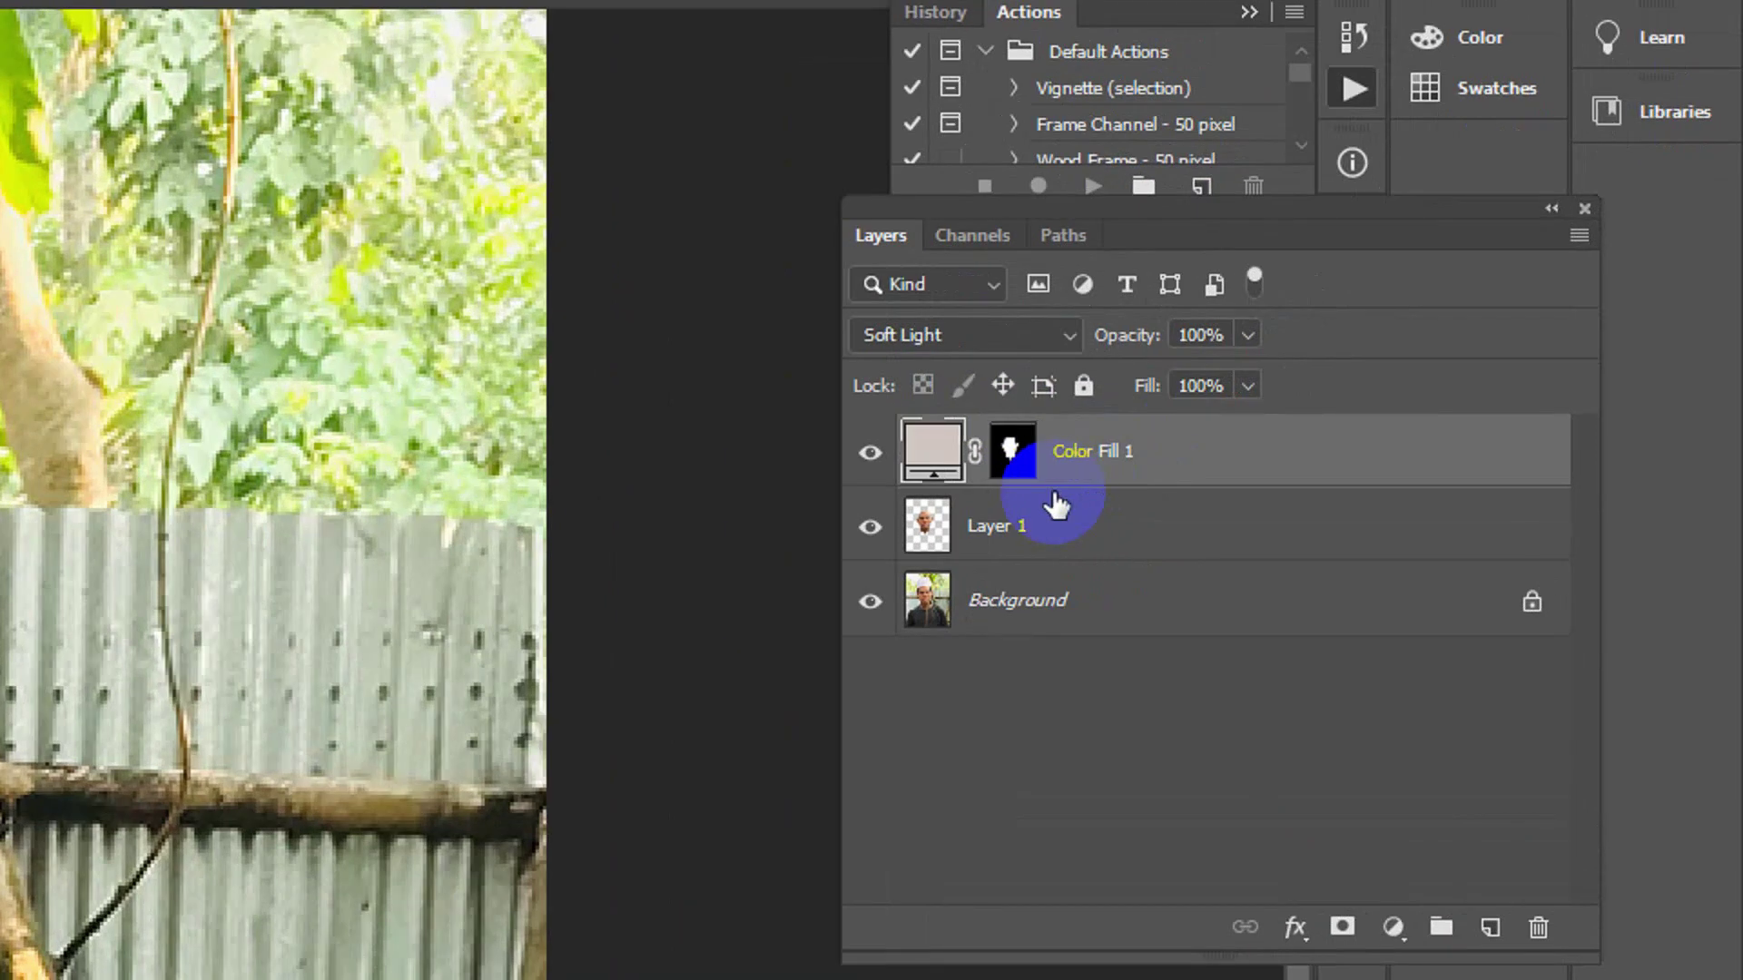
# Merge all layers into the background and brighten the photo with Curves, raising the RGB midtones to an output of 179
pyautogui.hotkey('ctrl', 'shift', 'e')
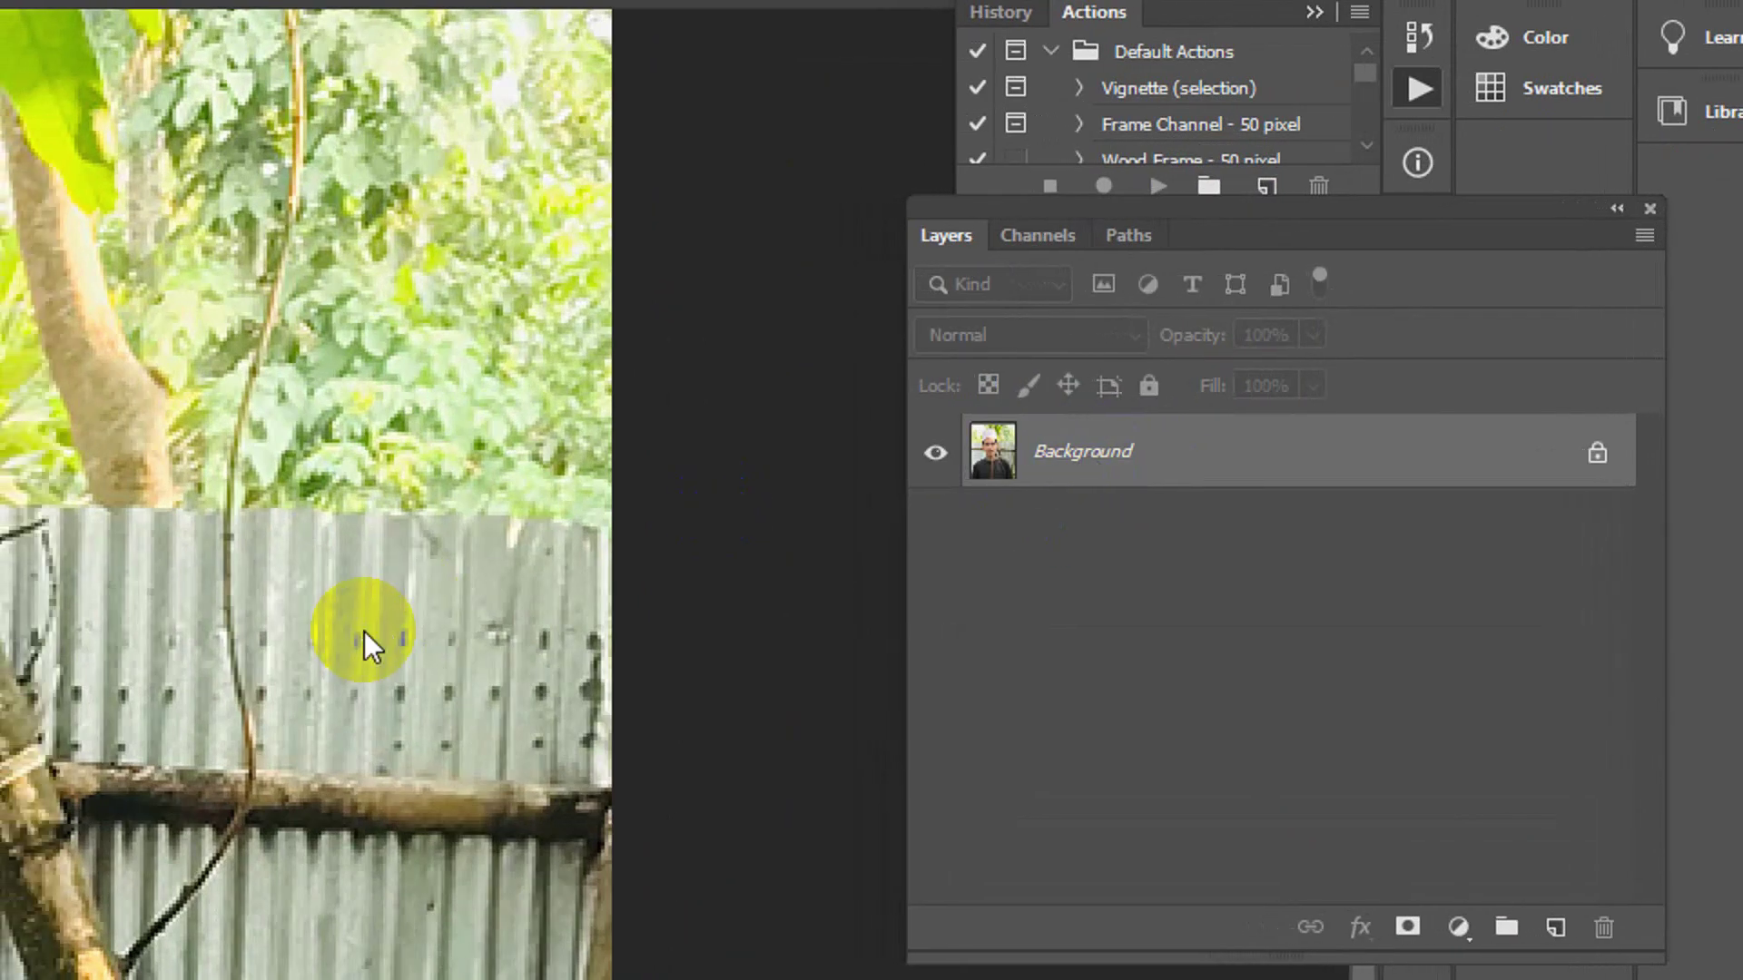
pyautogui.hotkey('ctrl', 'm')
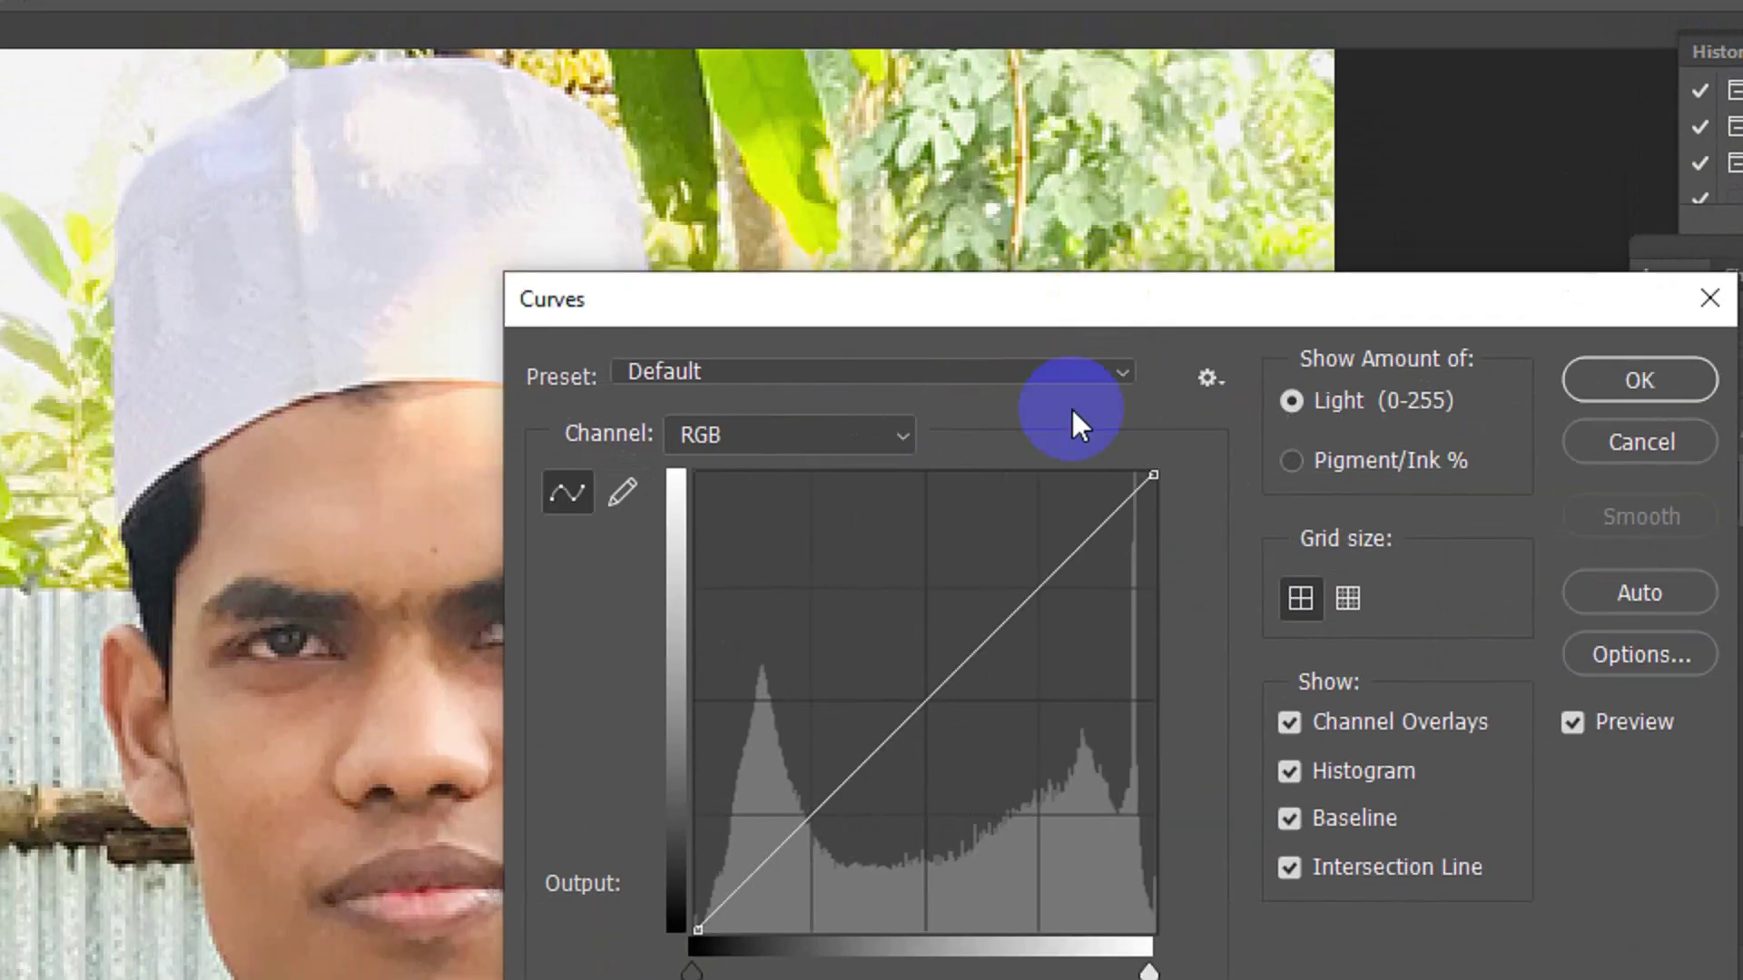
pyautogui.moveTo(663, 462); pyautogui.dragTo(612, 457)
pyautogui.moveTo(961, 606)
pyautogui.mouseDown()
pyautogui.moveTo(891, 572)
pyautogui.moveTo(1030, 646)
pyautogui.moveTo(962, 623)
pyautogui.moveTo(969, 610)
pyautogui.mouseUp()
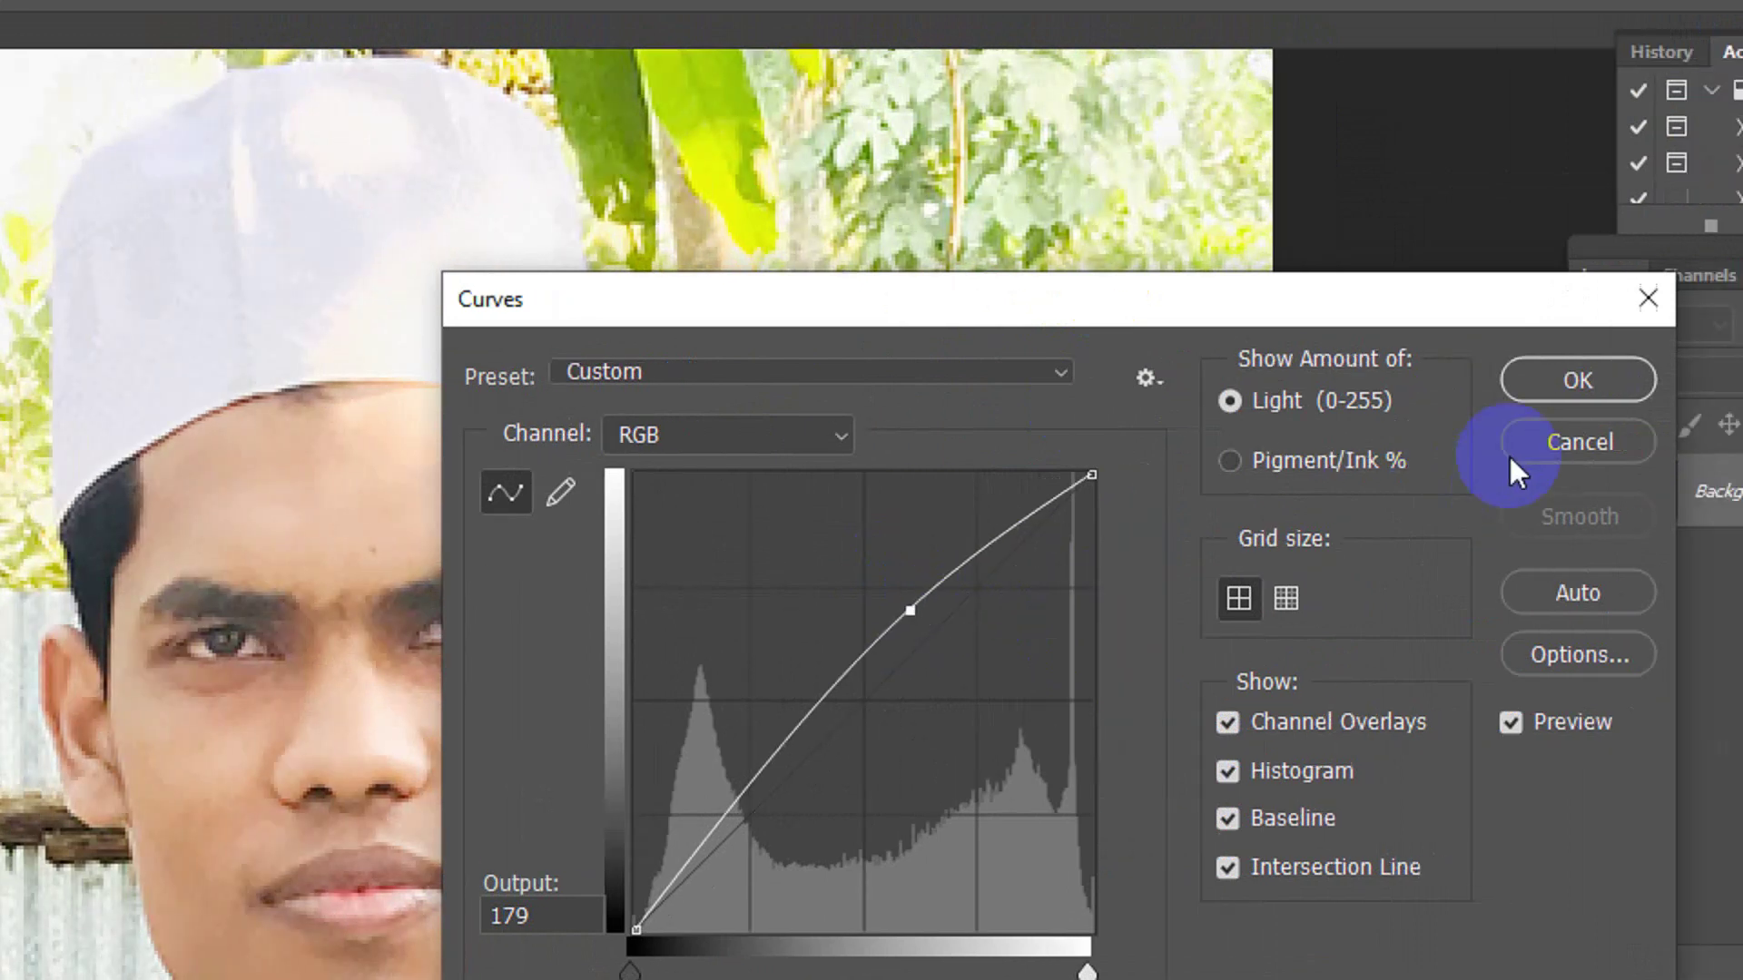
pyautogui.click(1514, 454)
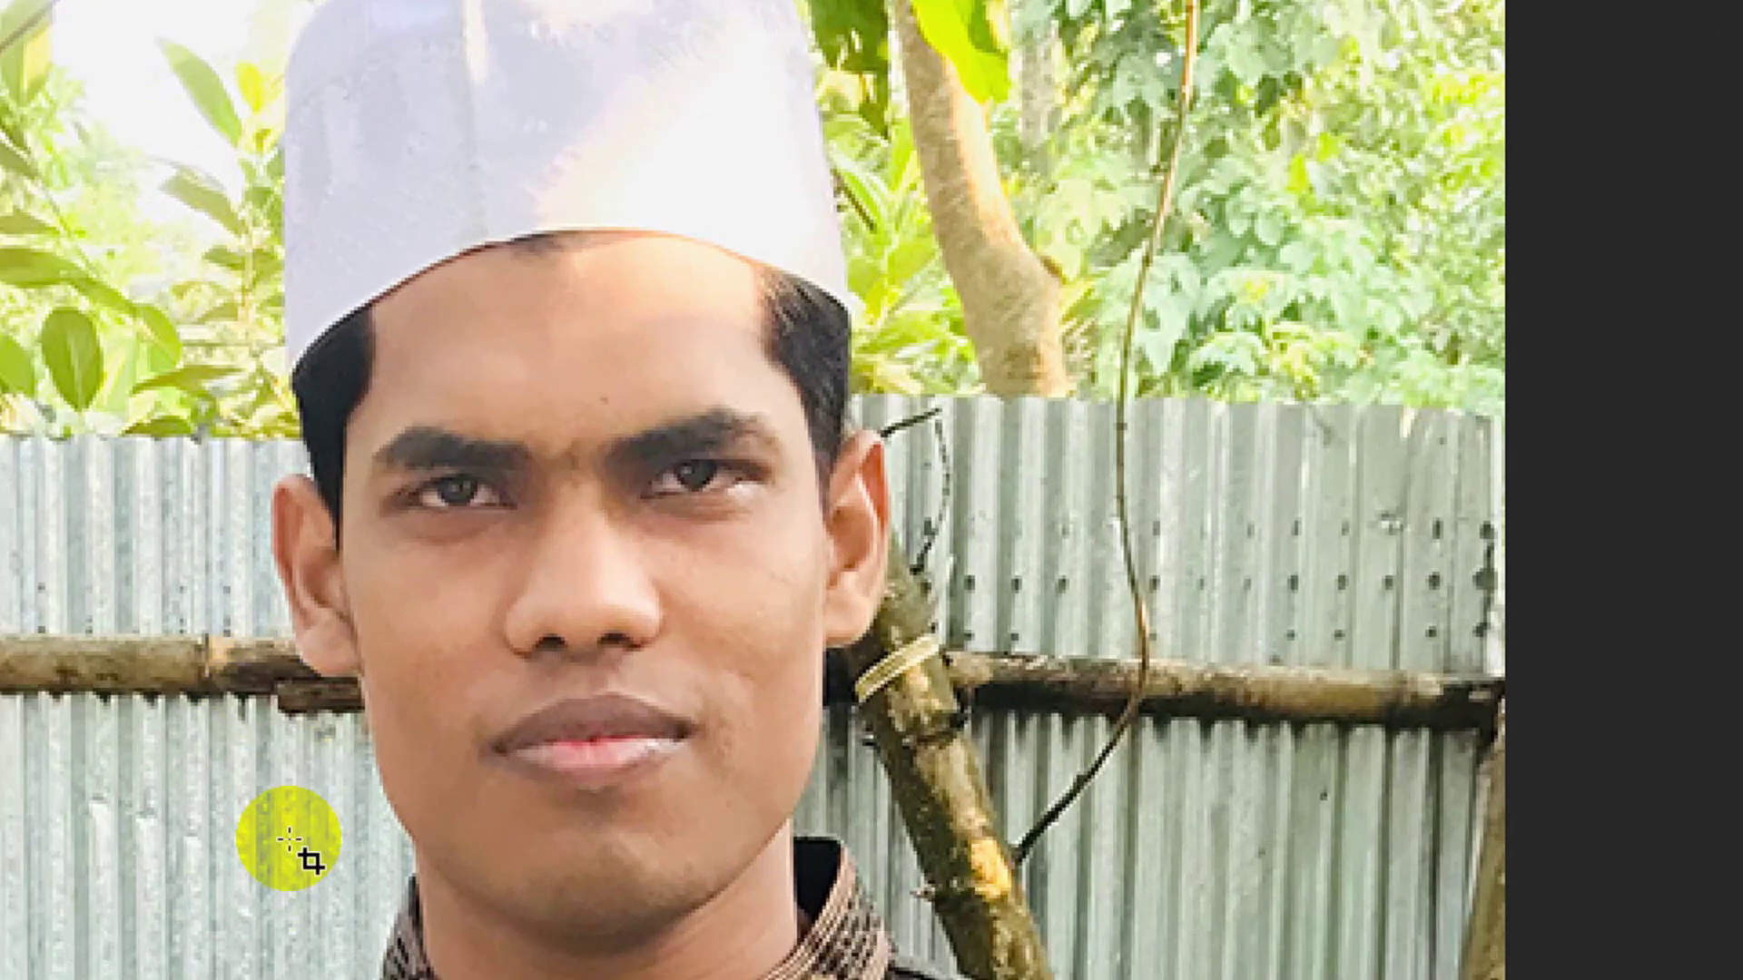